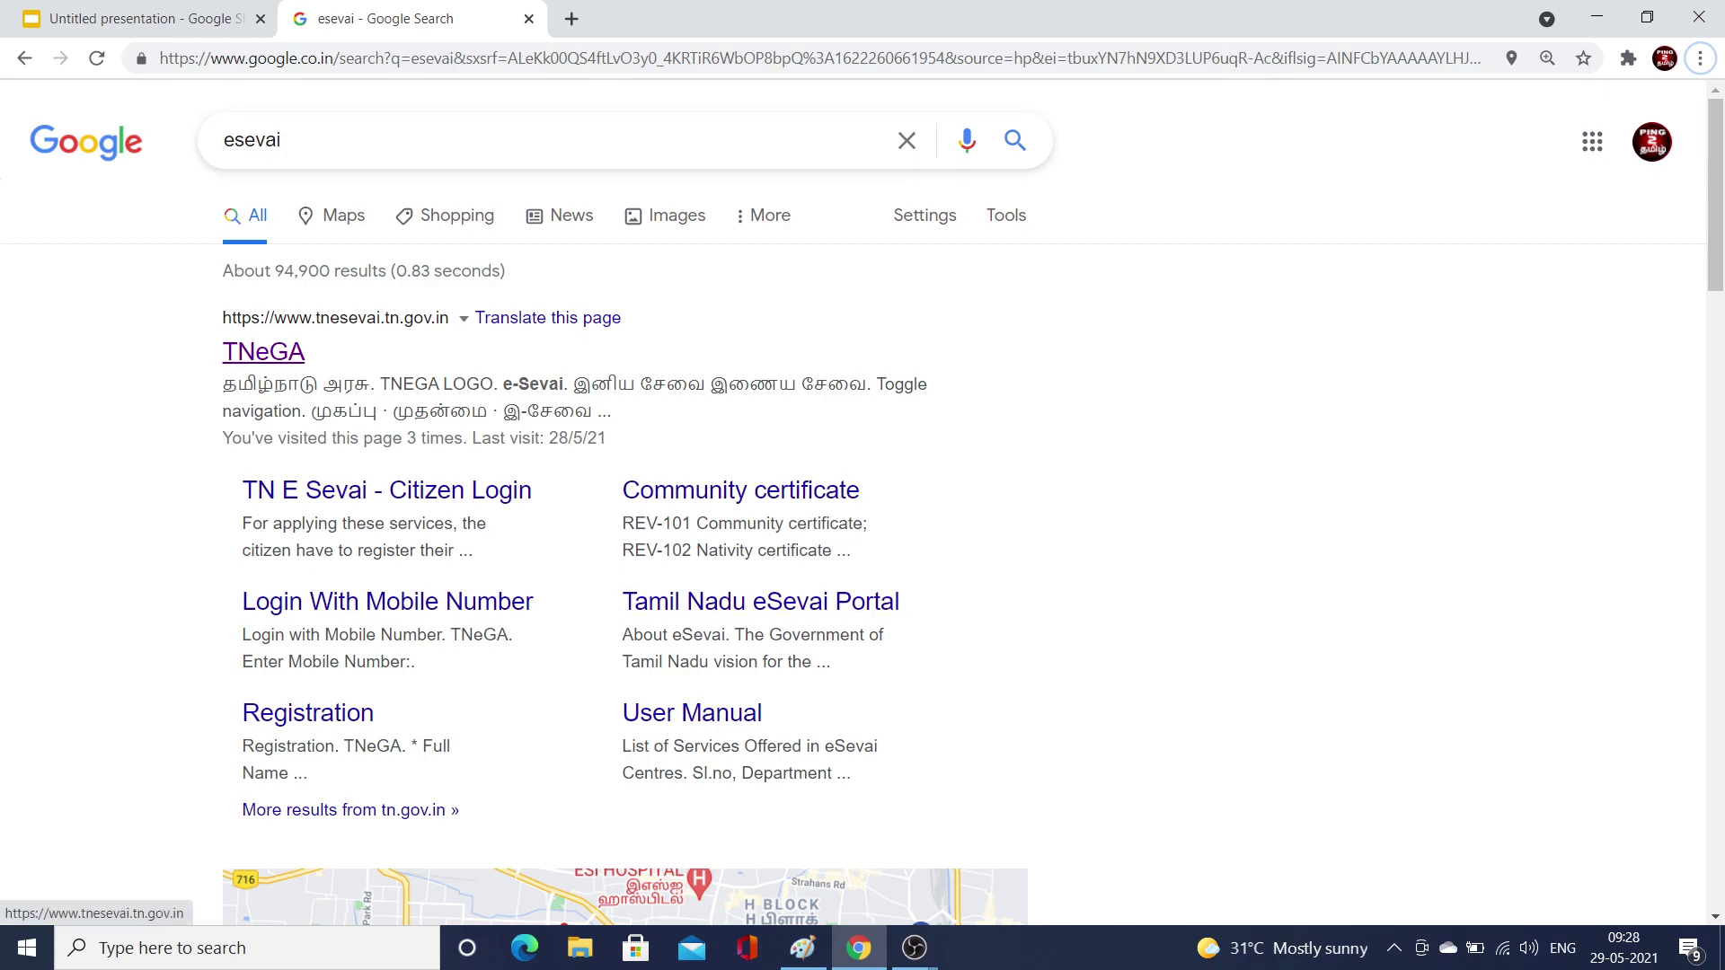
left_click(264, 351)
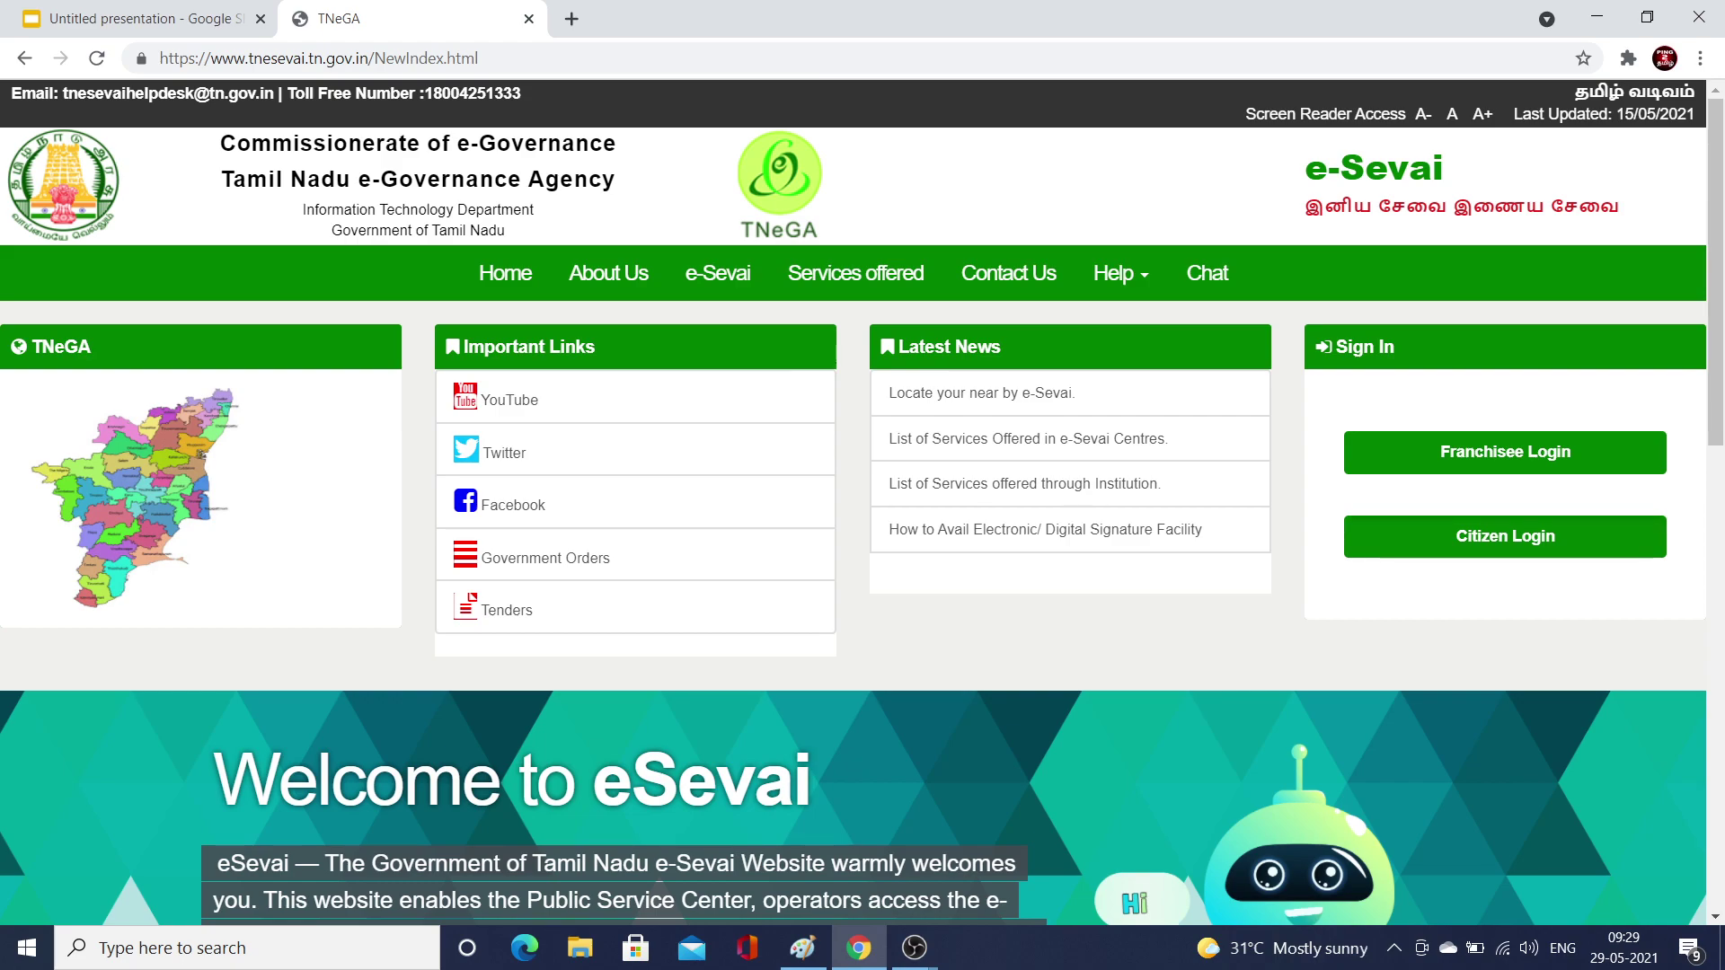
- Go to Citizen Login and choose 'New User? SignUp here' to reach Registration
left_click(1505, 536)
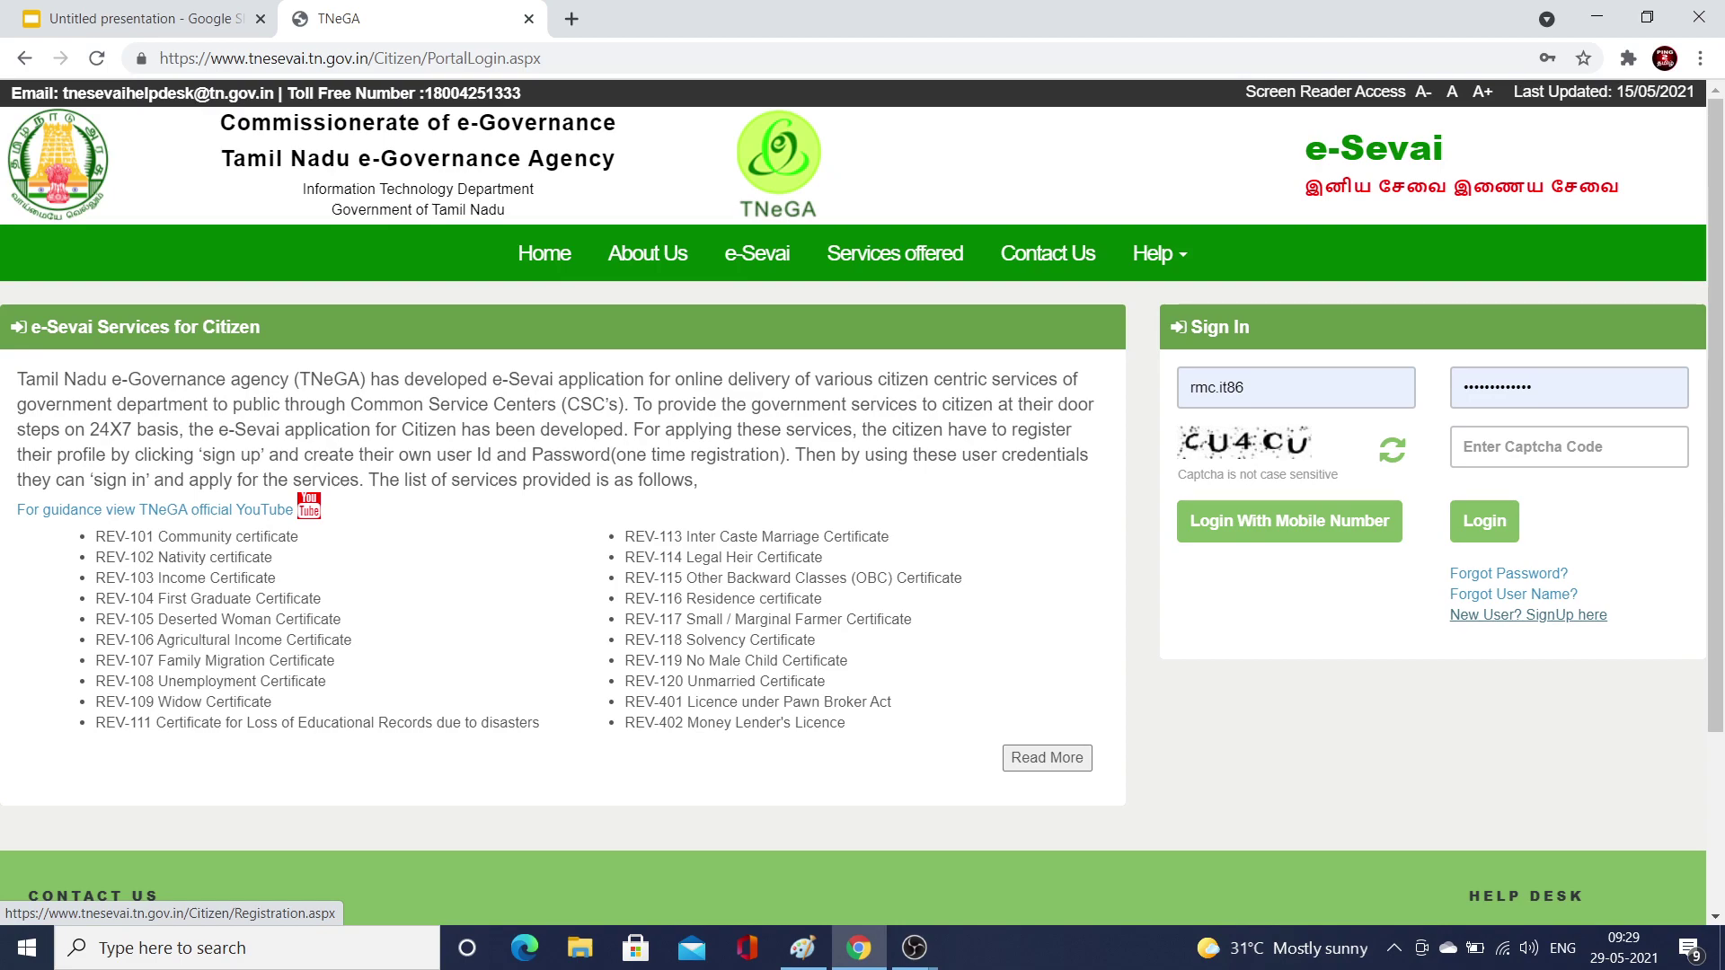
left_click(1528, 614)
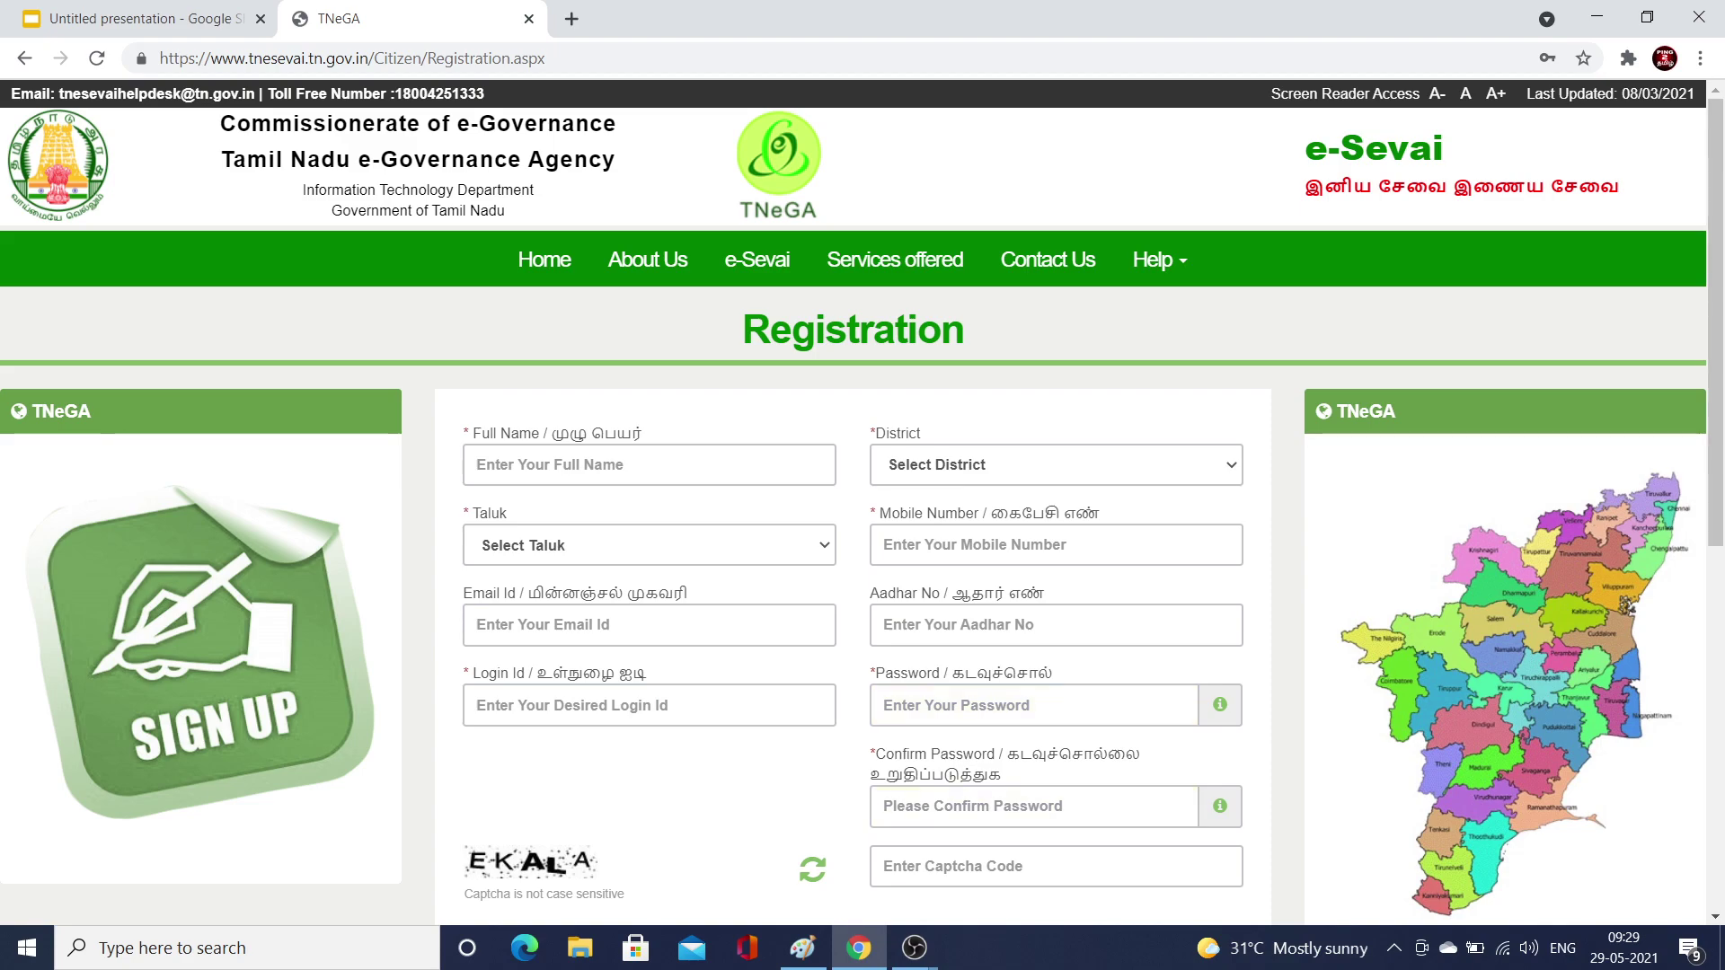
- Look over the Registration form, then go back to the Citizen Portal Login page
scroll(862, 501, "down", 1)
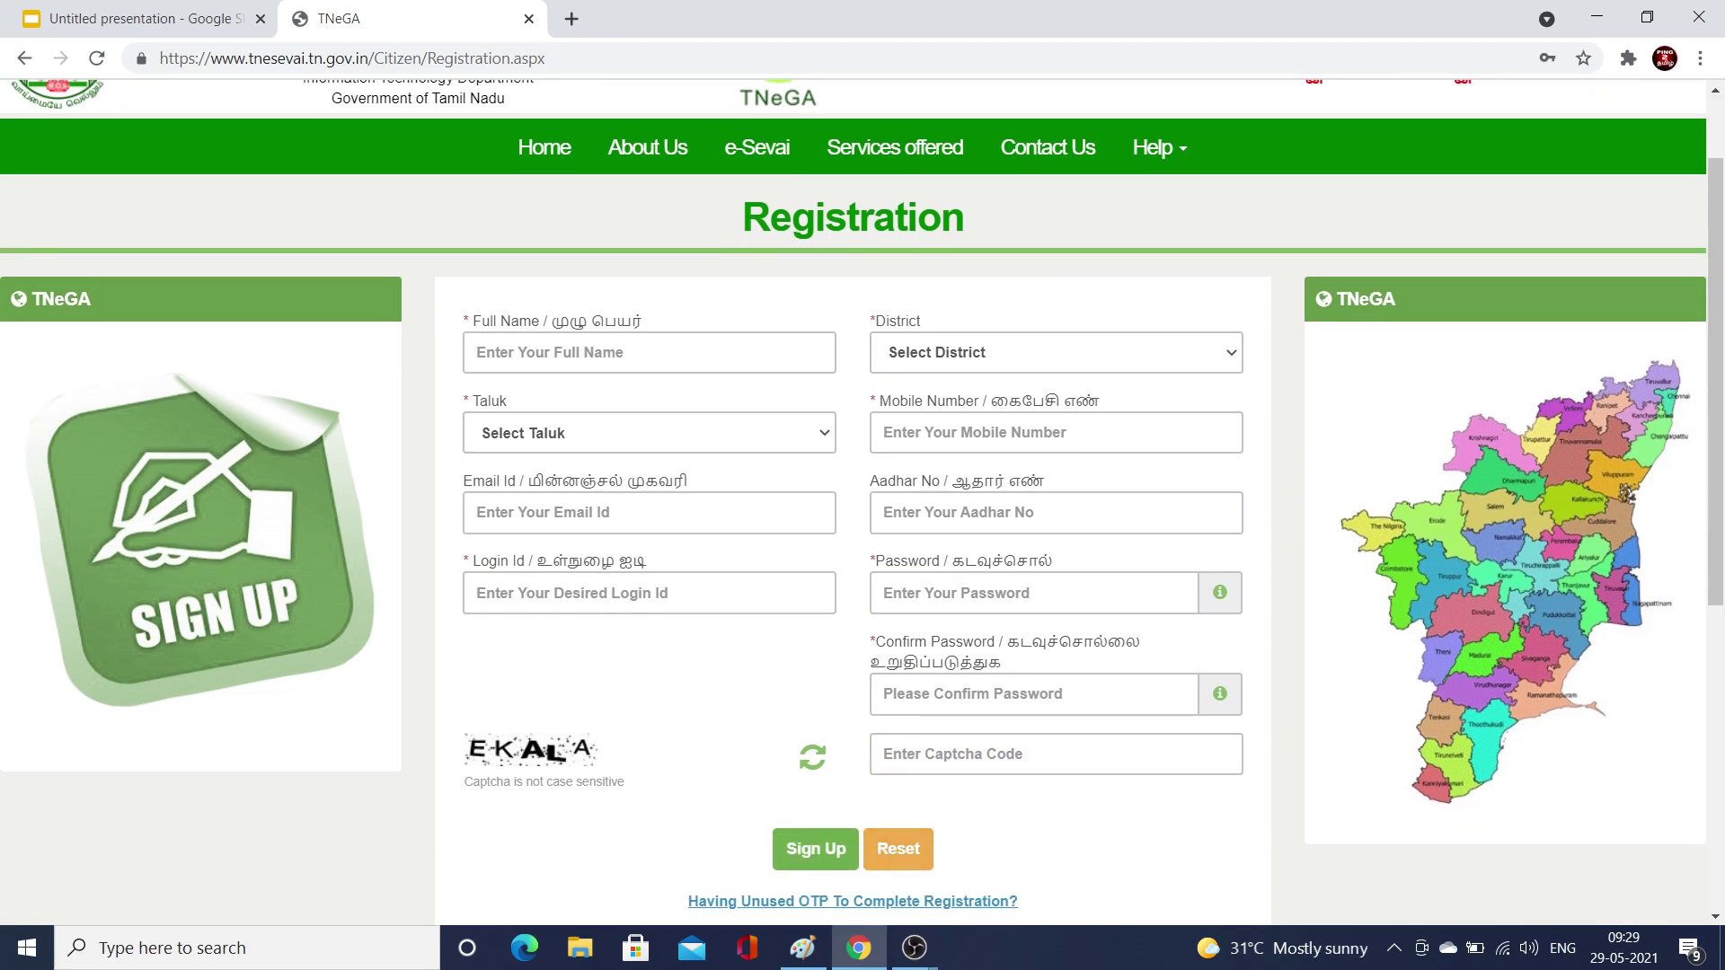
scroll(862, 501, "down", 1)
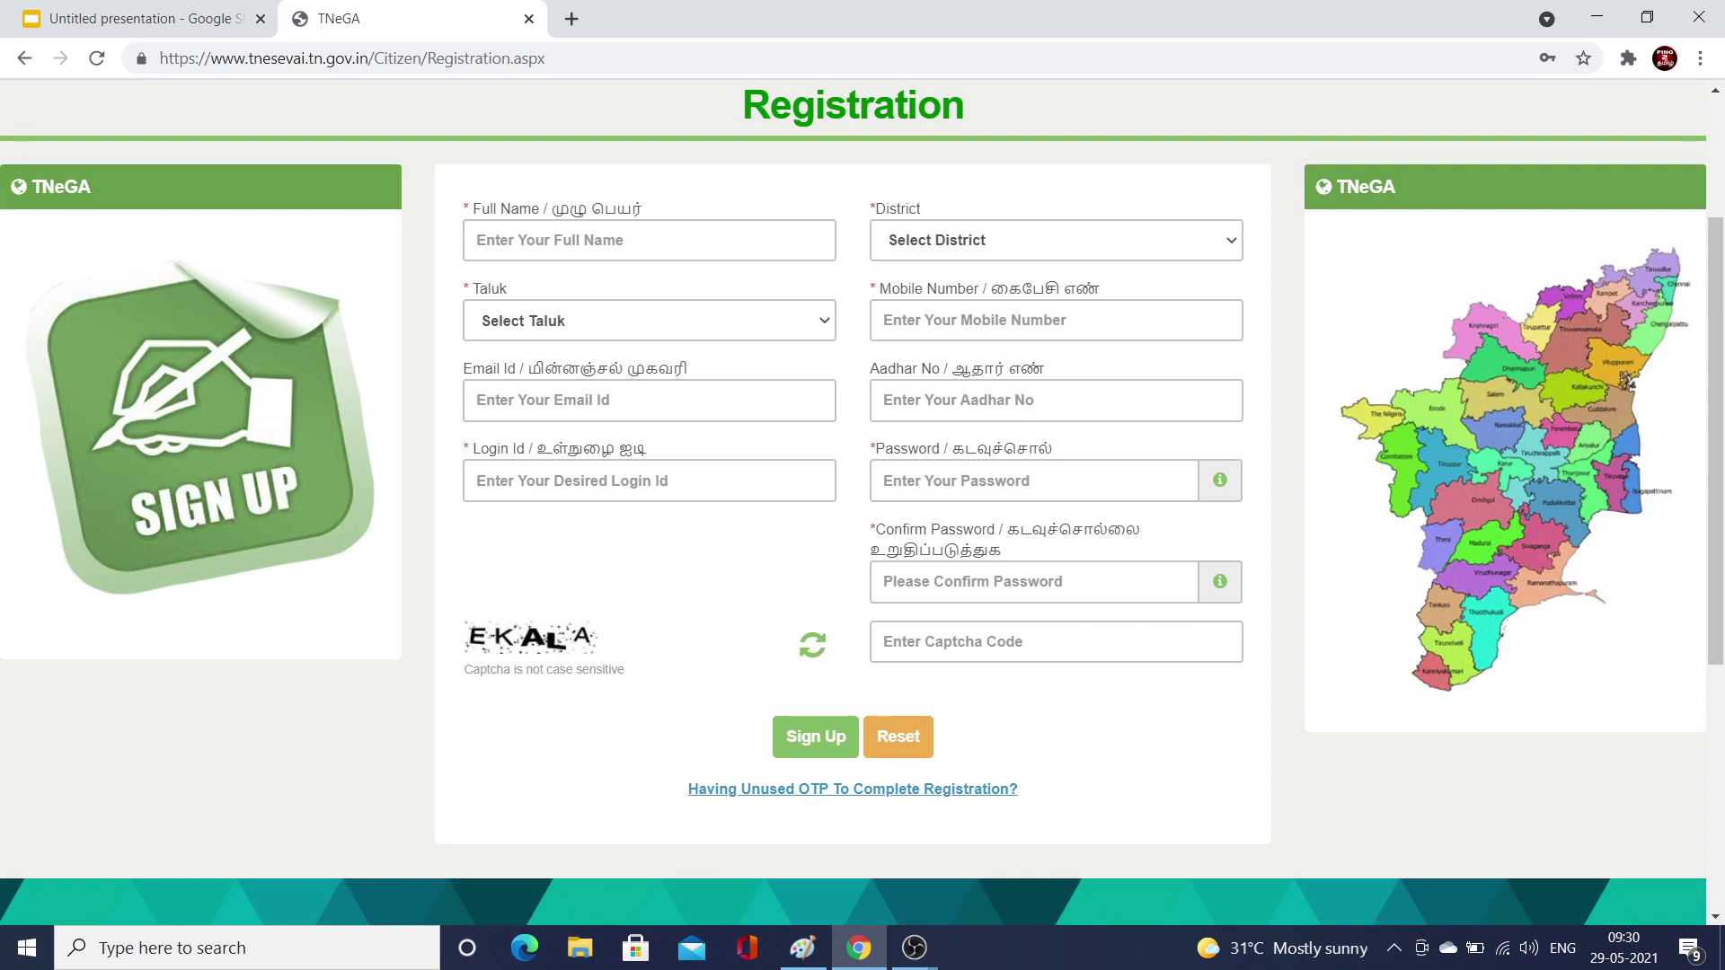
scroll(863, 501, "up", 2)
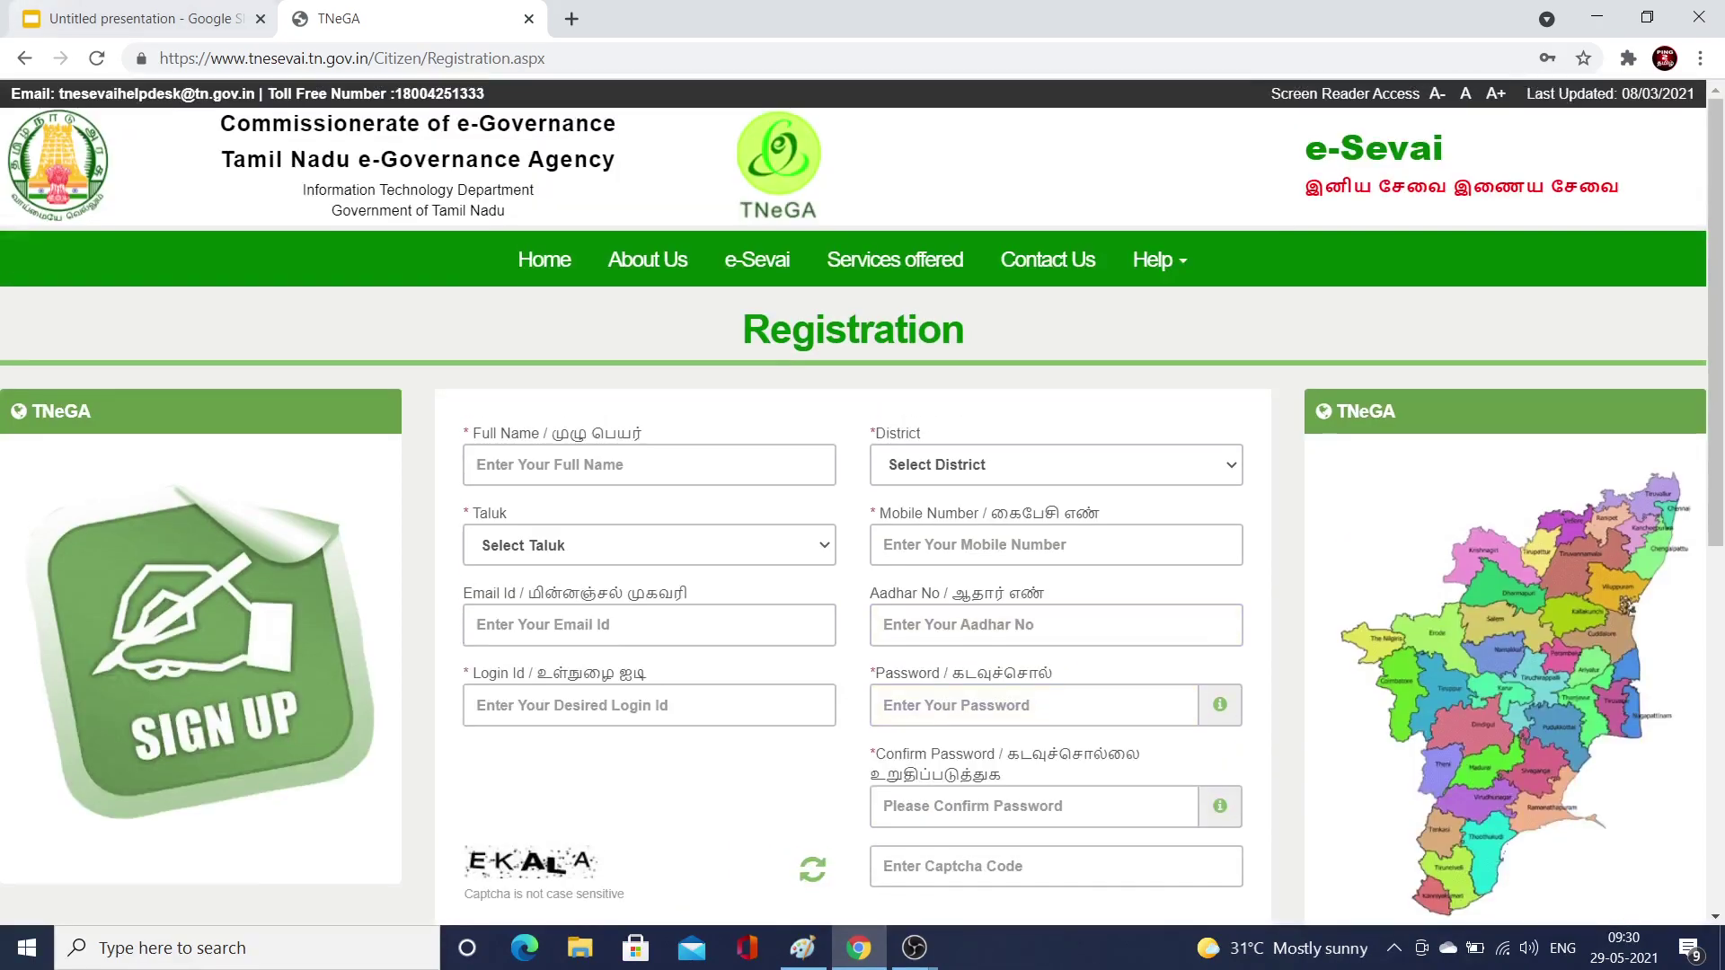
key("alt+Left")
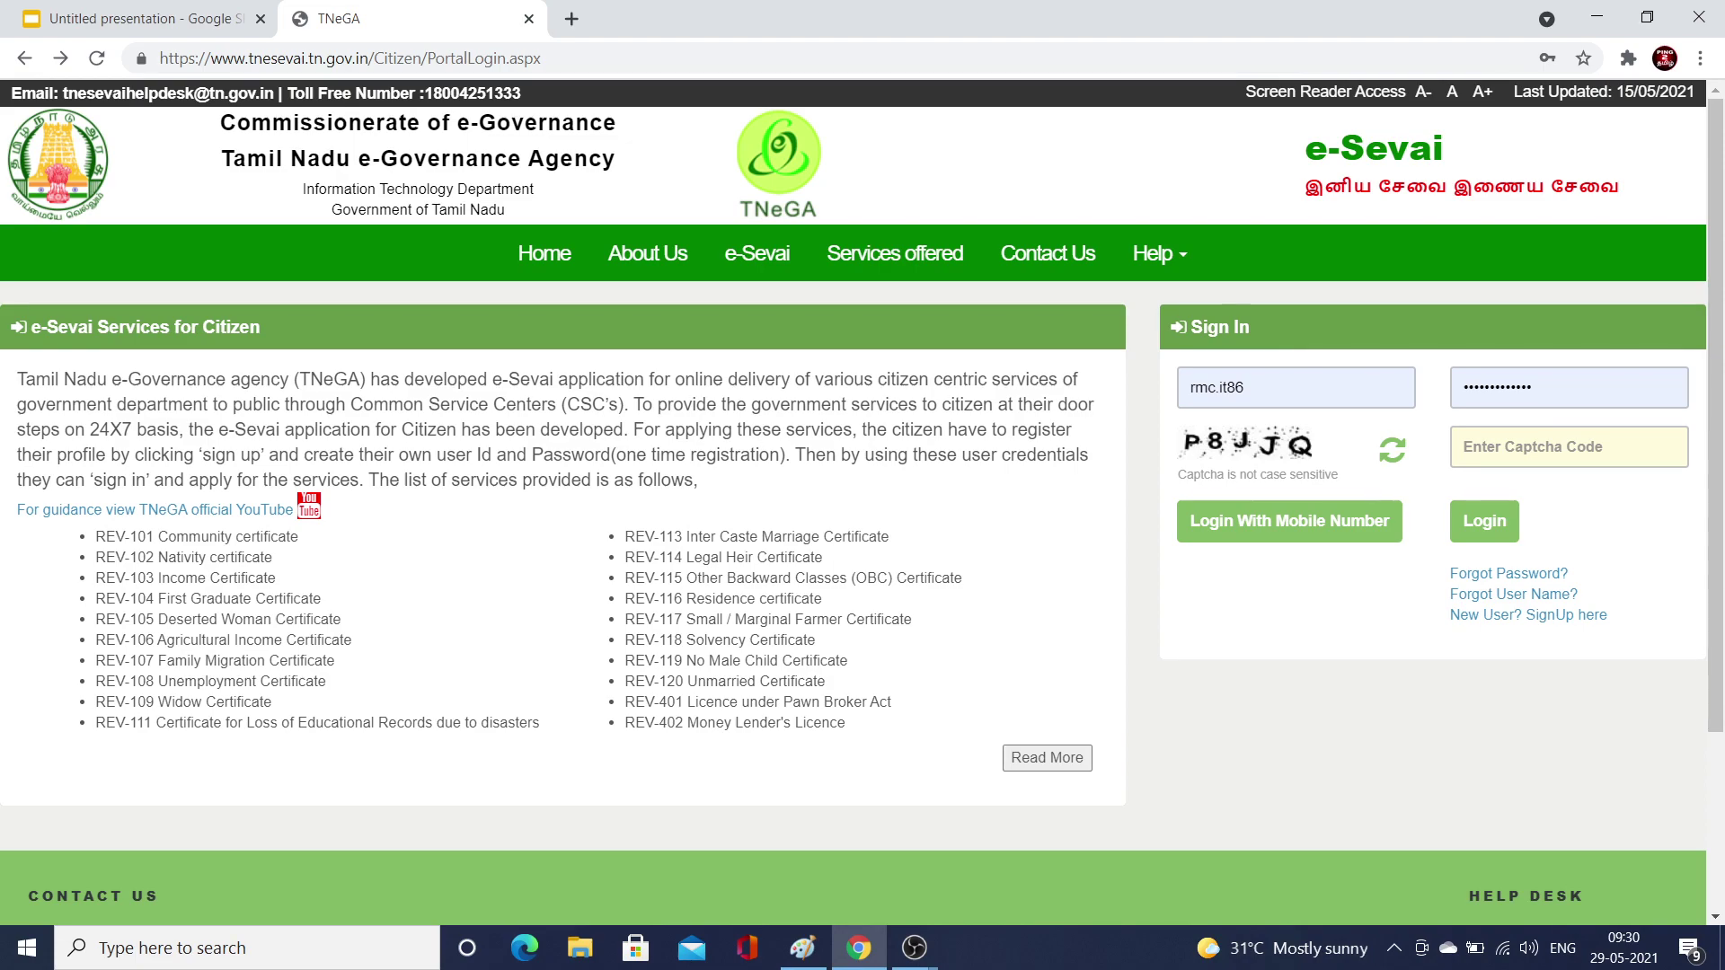
- Enter the displayed captcha code and log in to the citizen account
left_click(1527, 446)
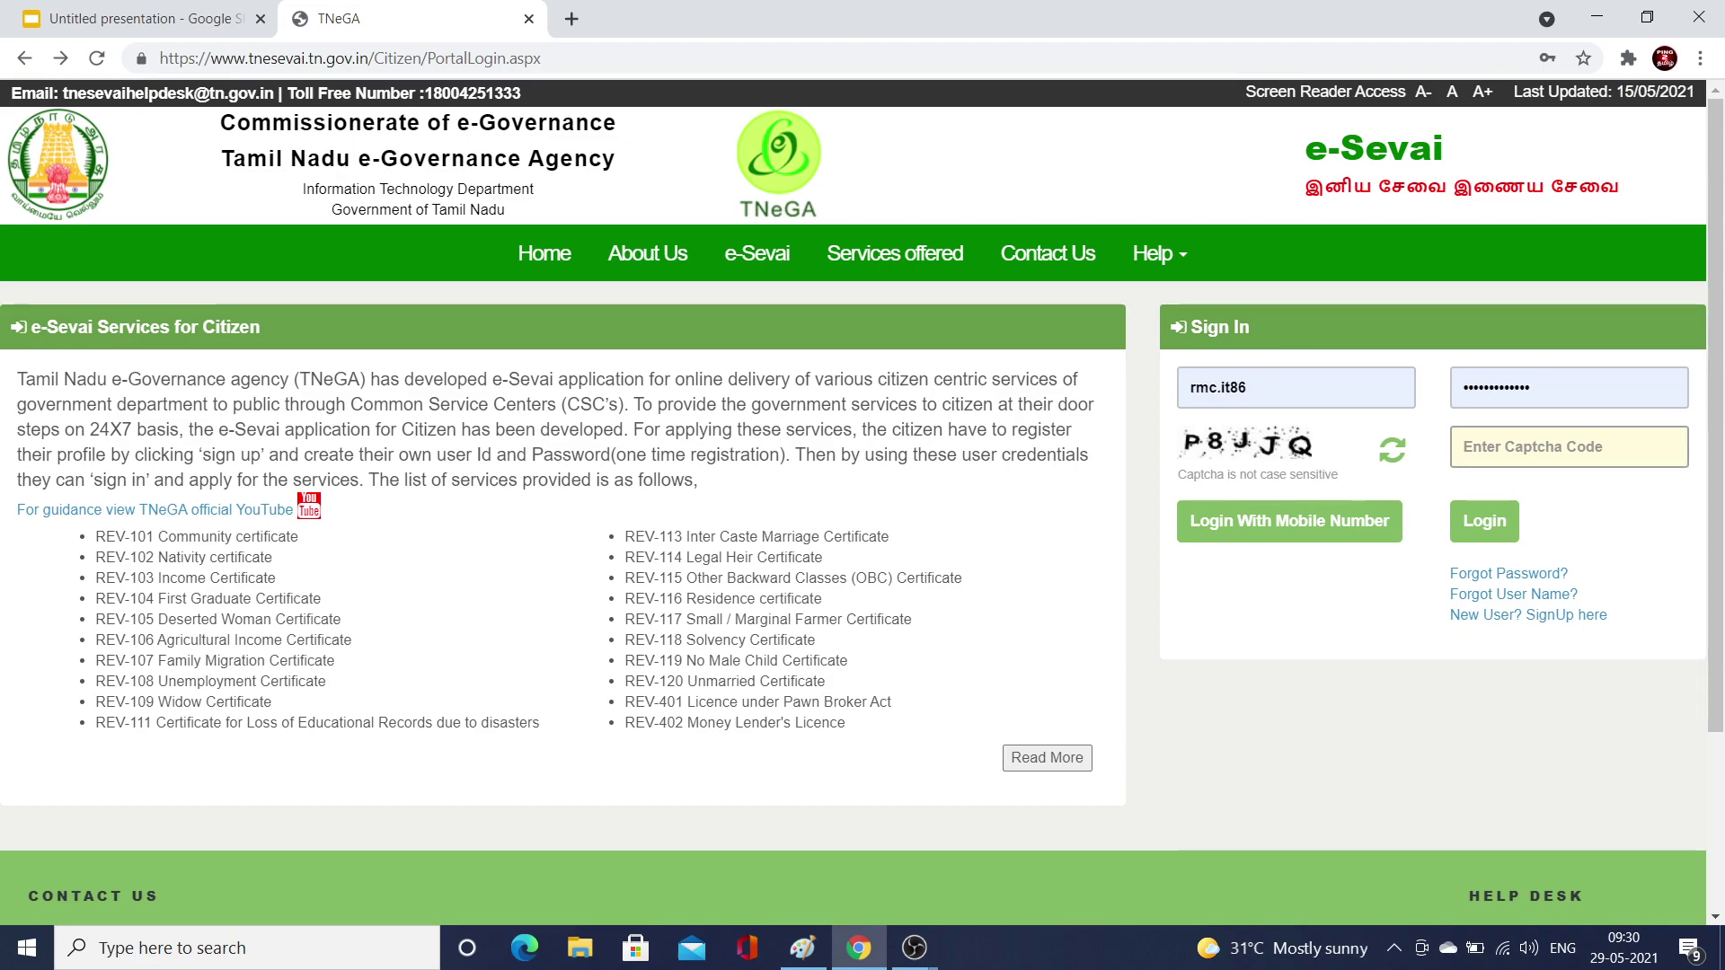
type("P8")
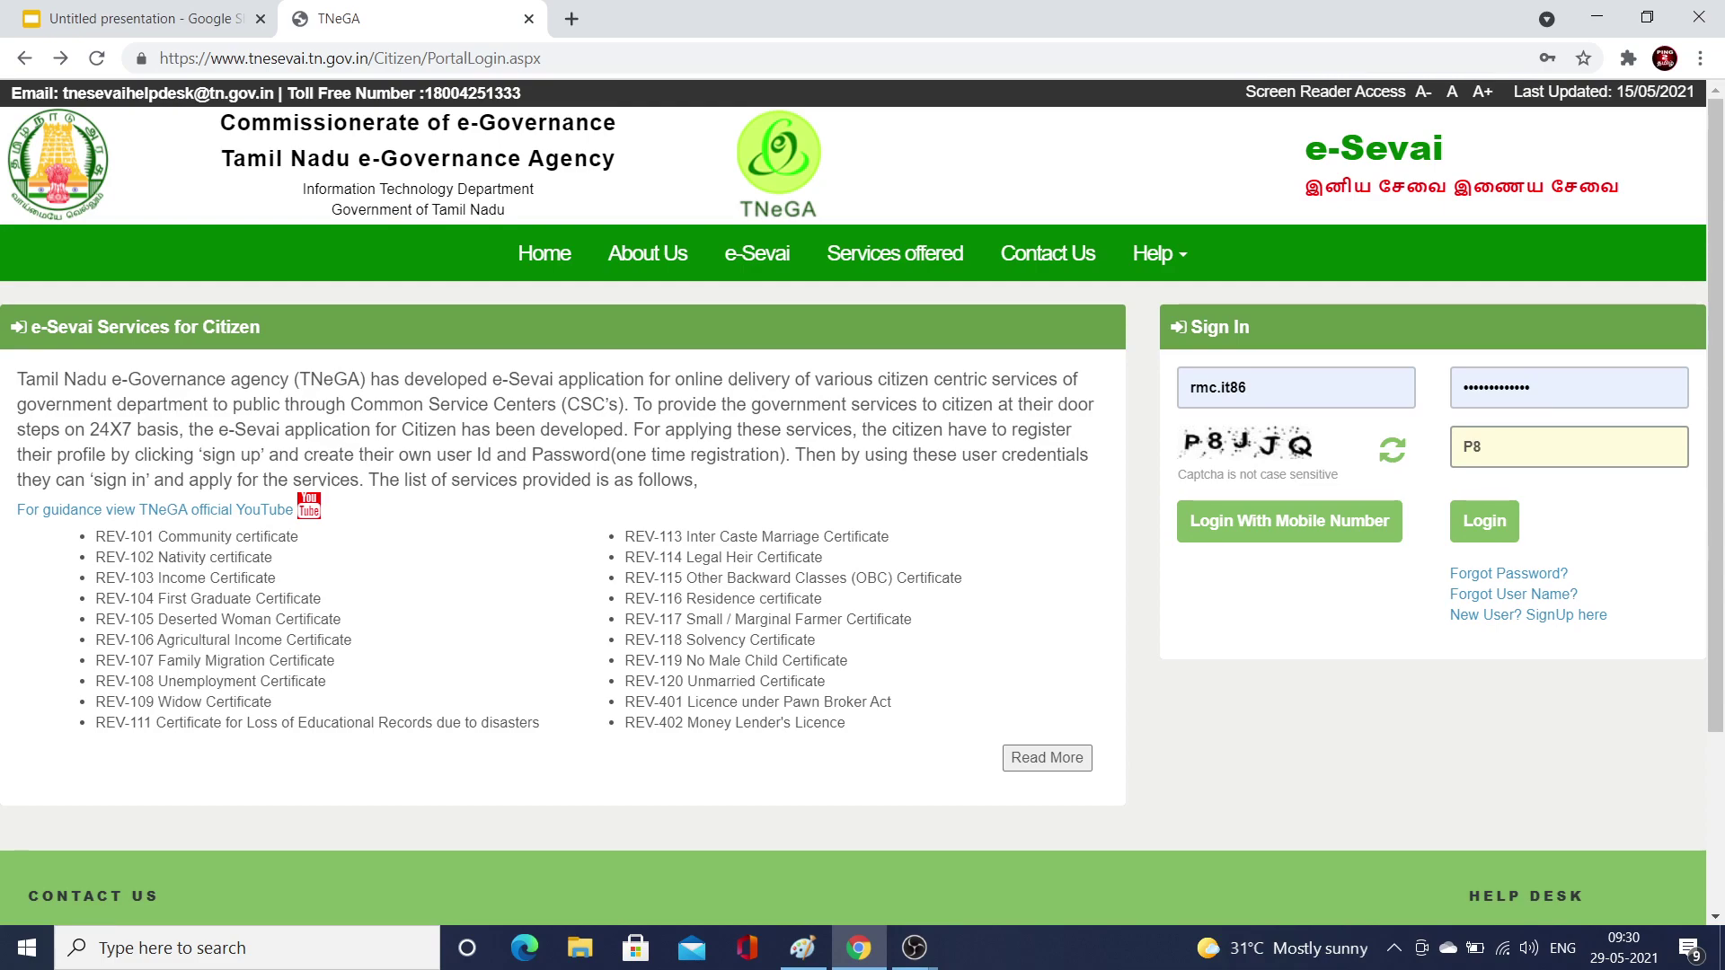
type("jJQ")
key("Return")
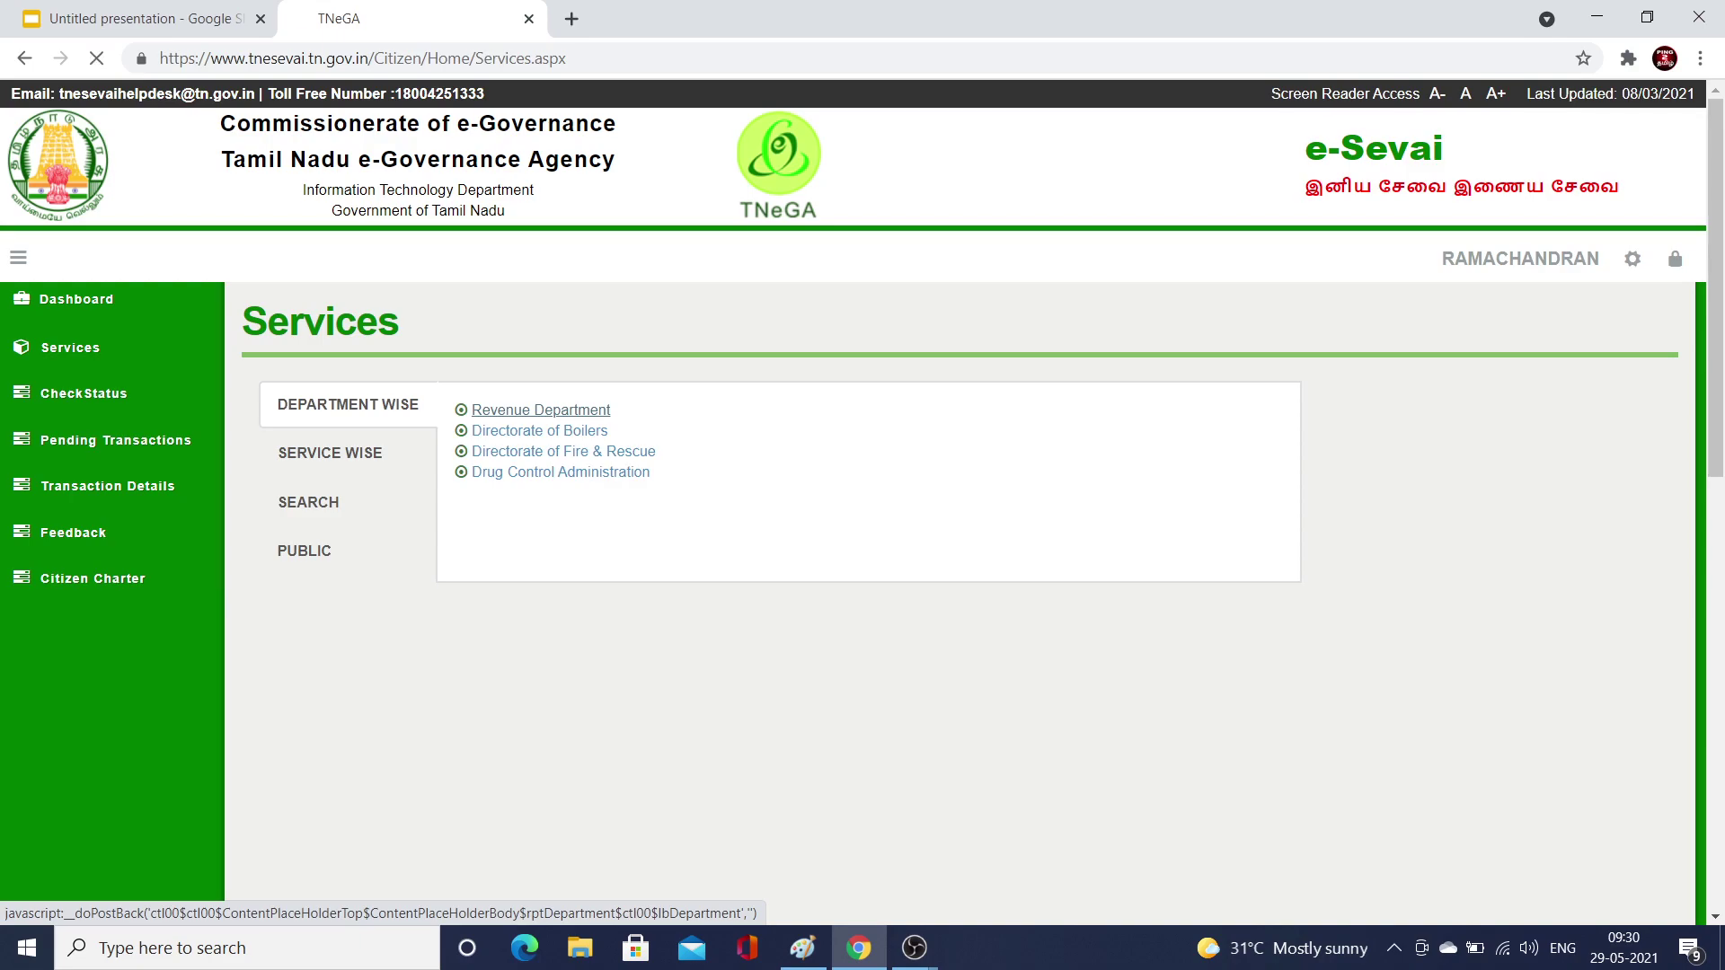
- Open Revenue Department, then REV-104 First Graduate Certificate, and choose Register Can
left_click(541, 410)
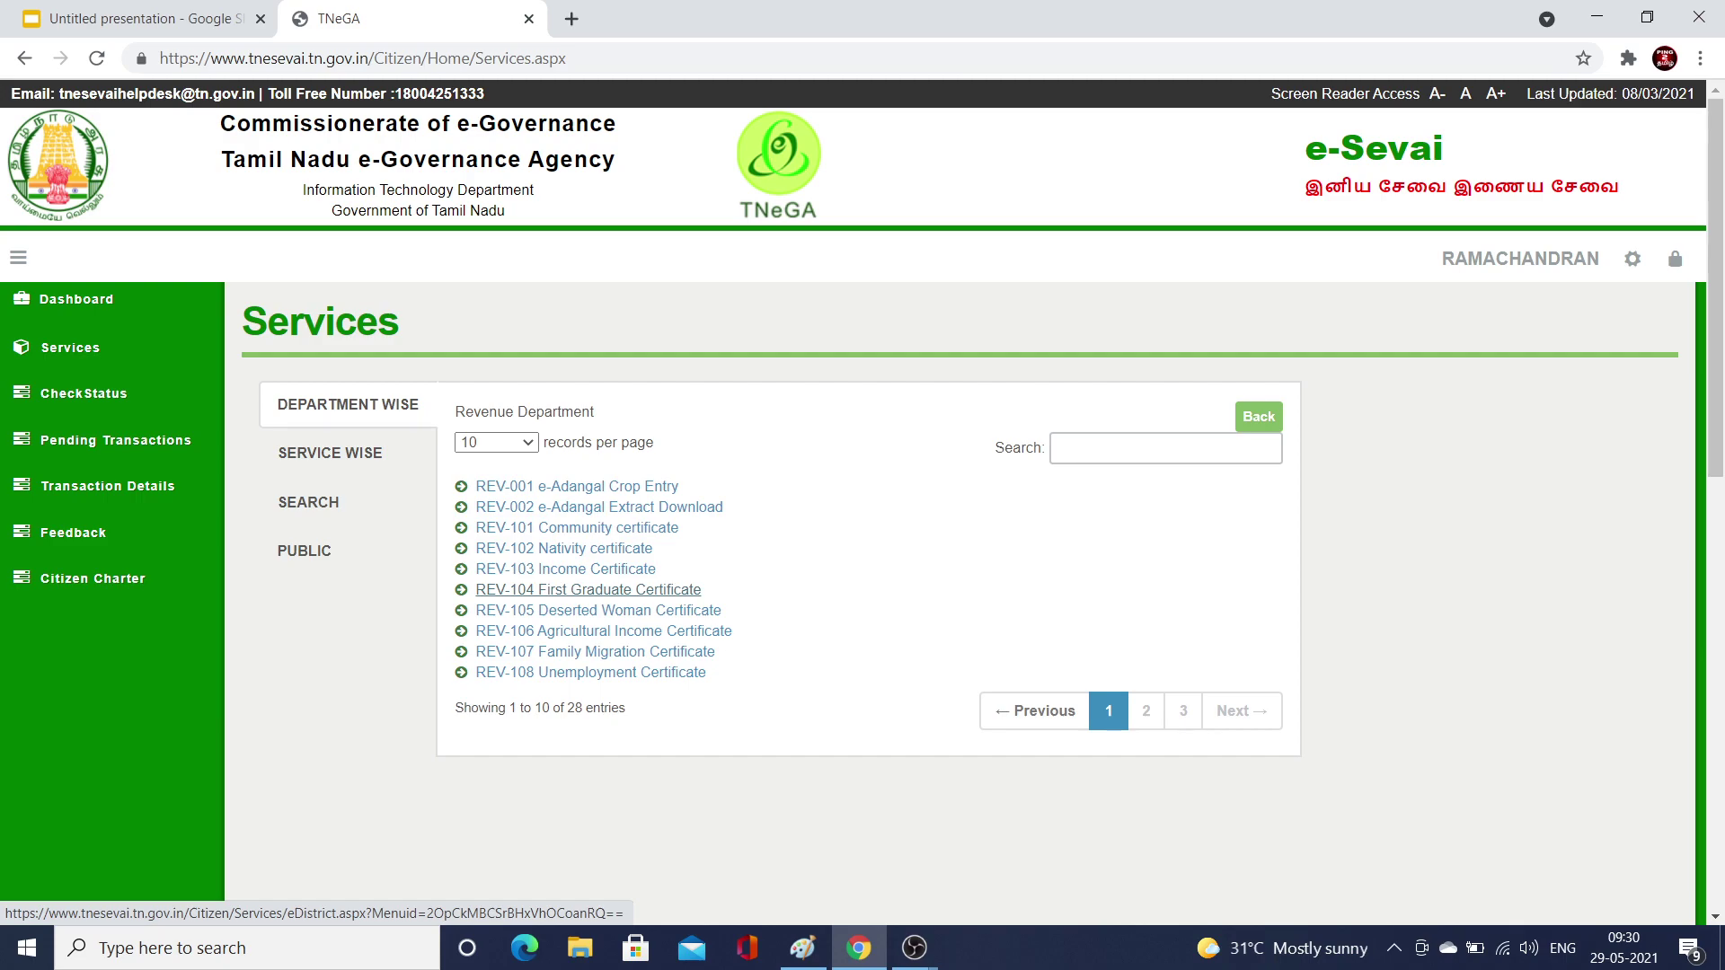
left_click(588, 589)
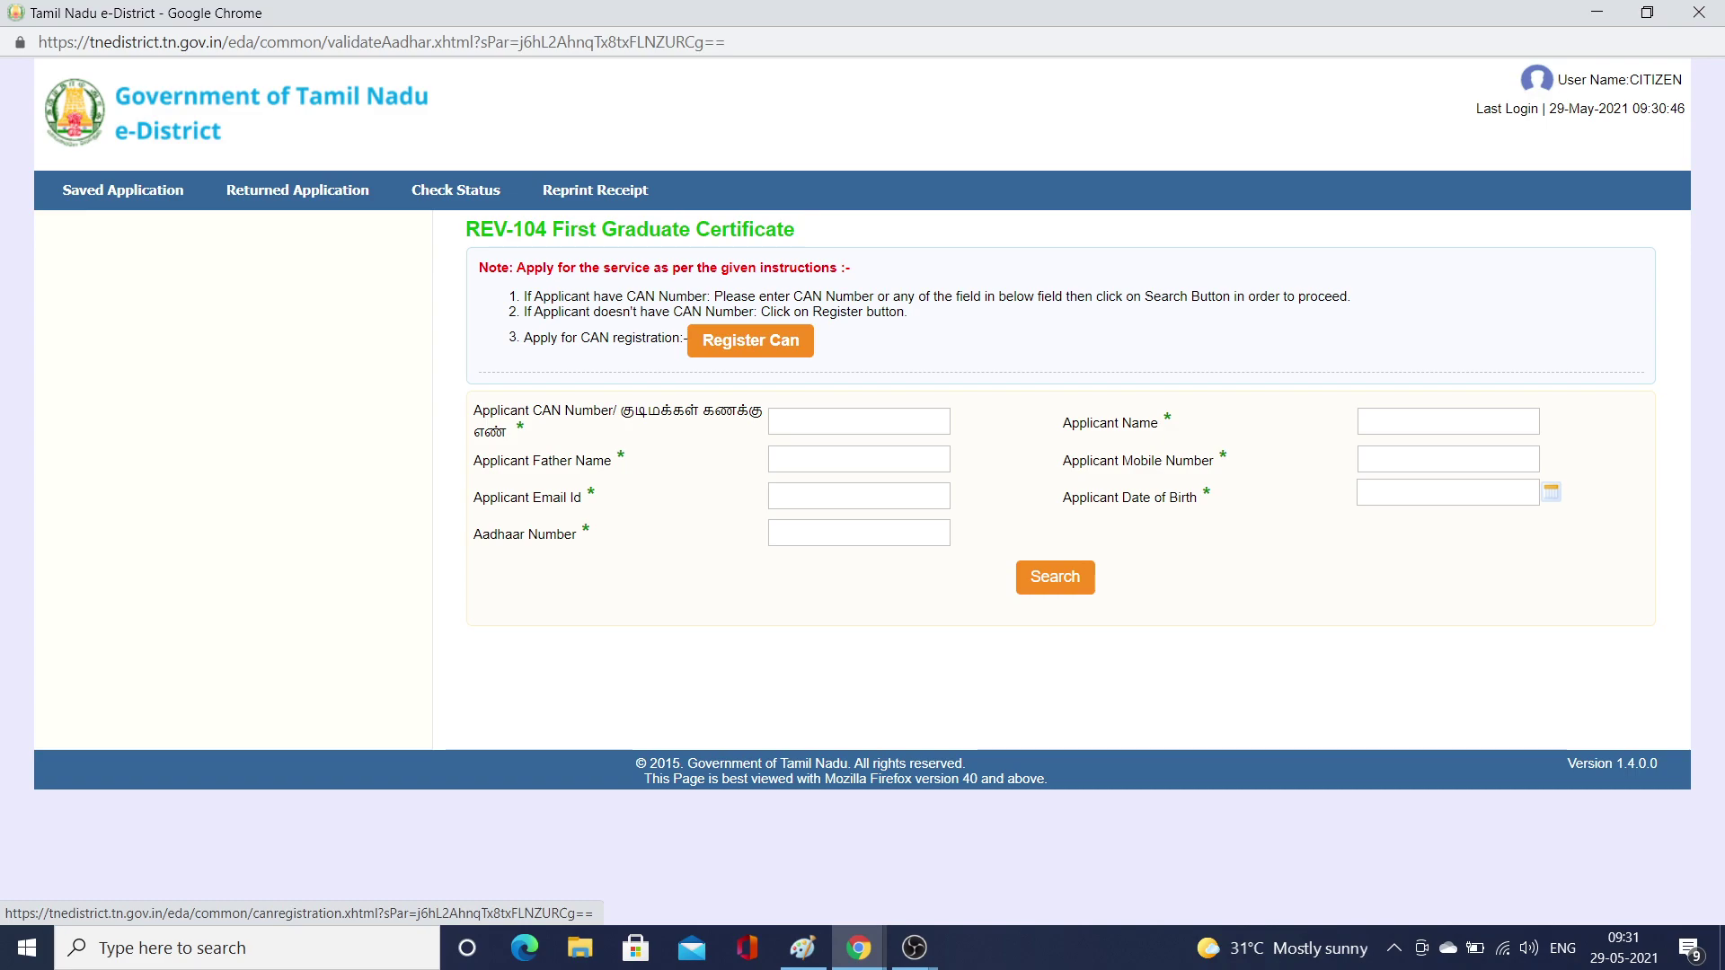
left_click(750, 341)
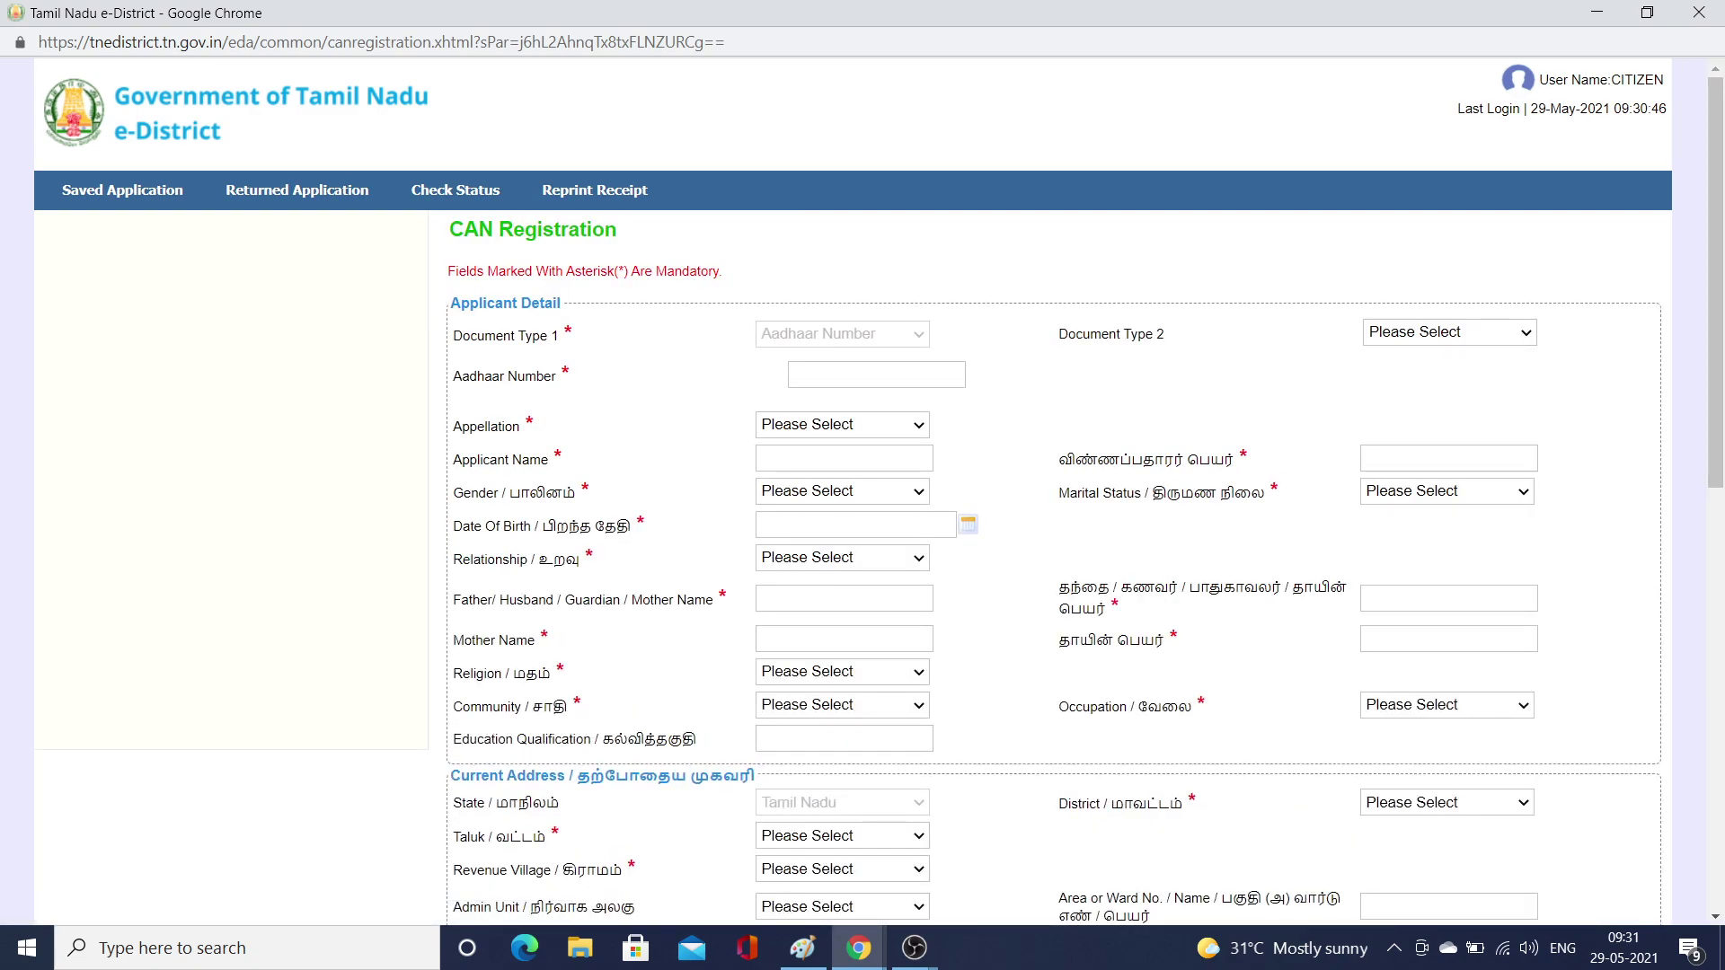
left_click(876, 375)
key("alt+Down")
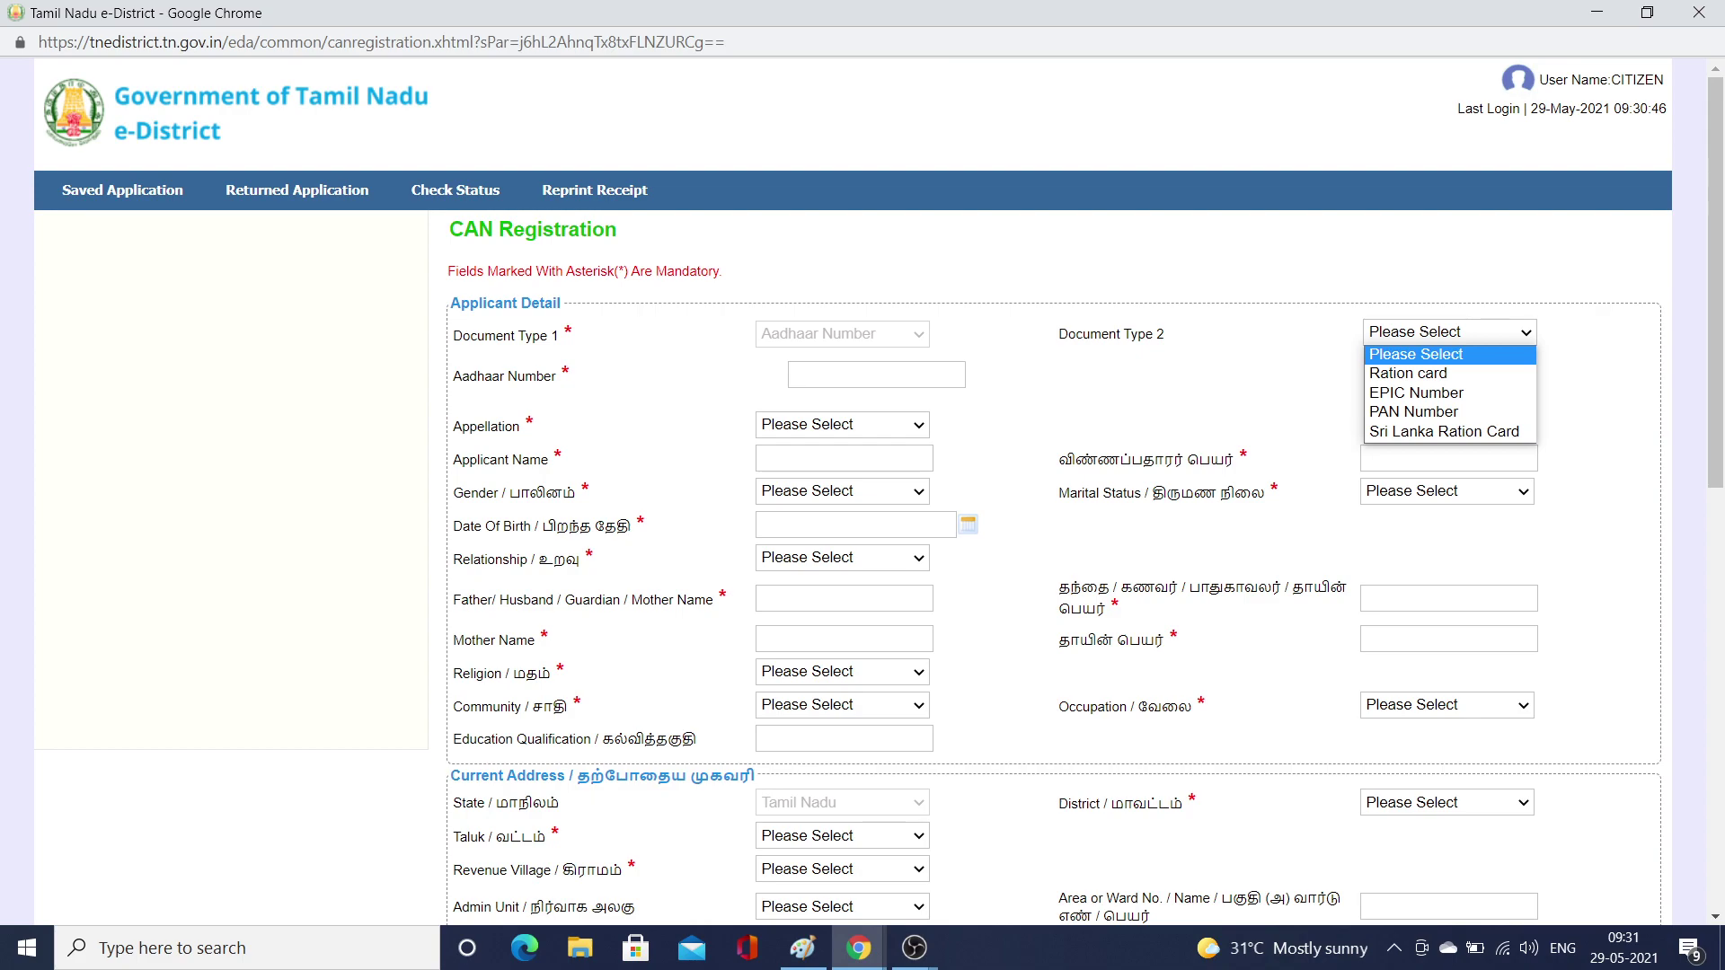
left_click(841, 424)
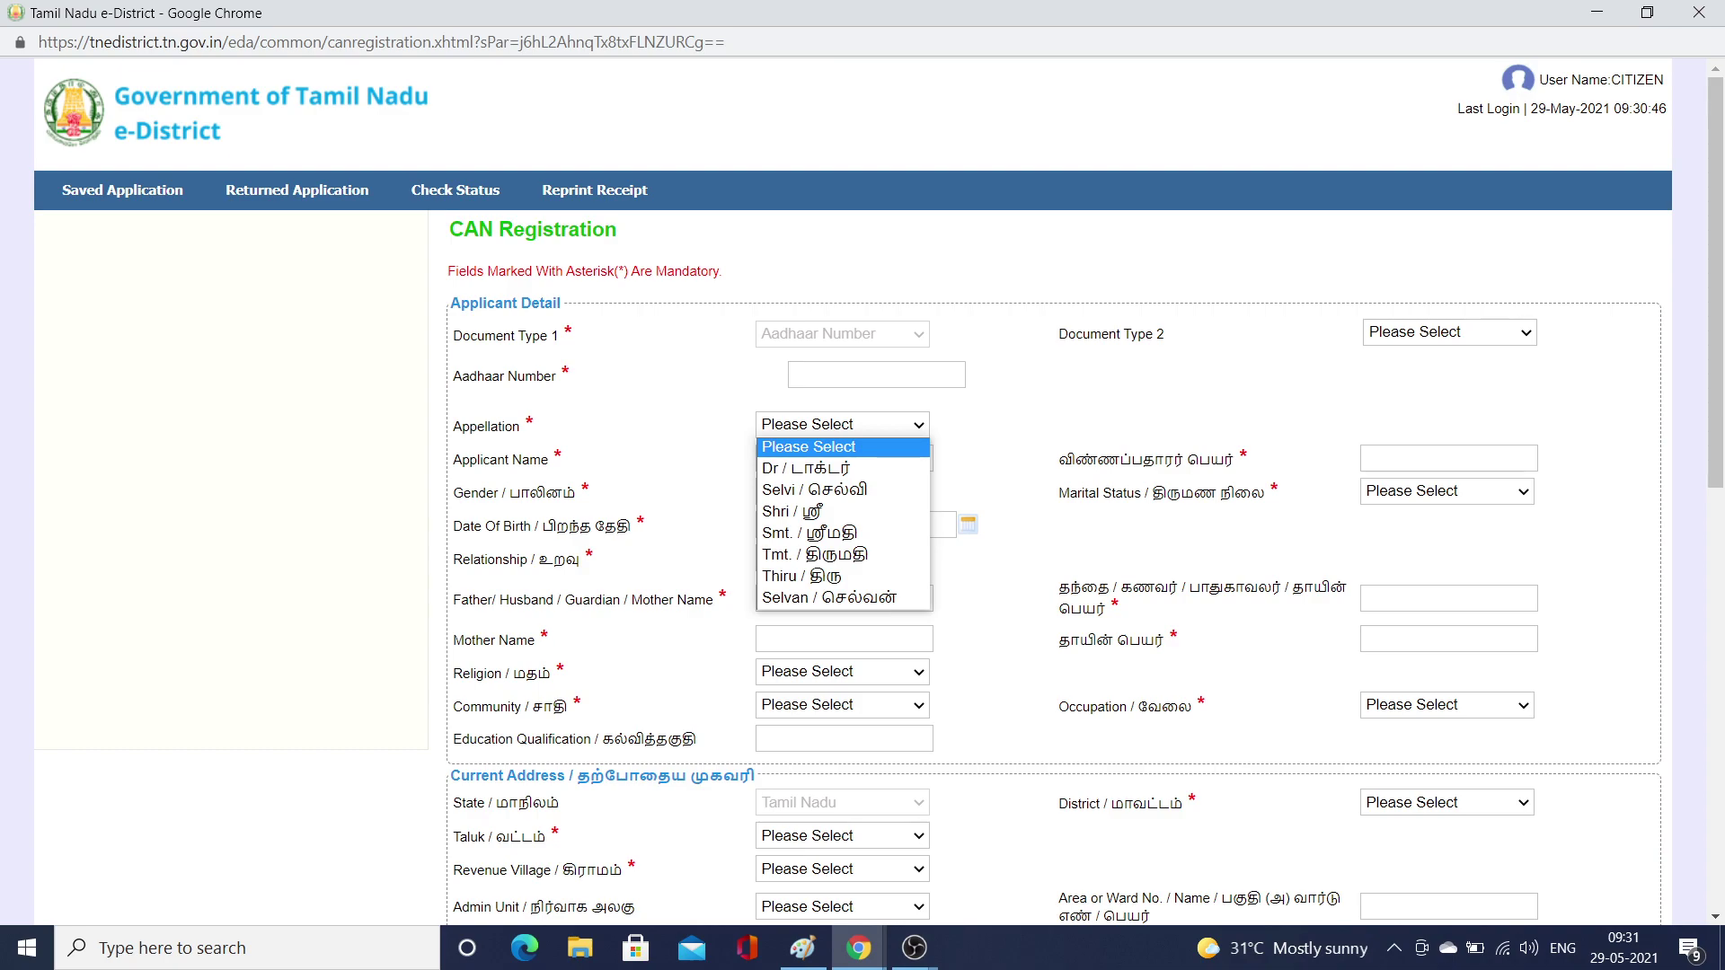
key("Escape")
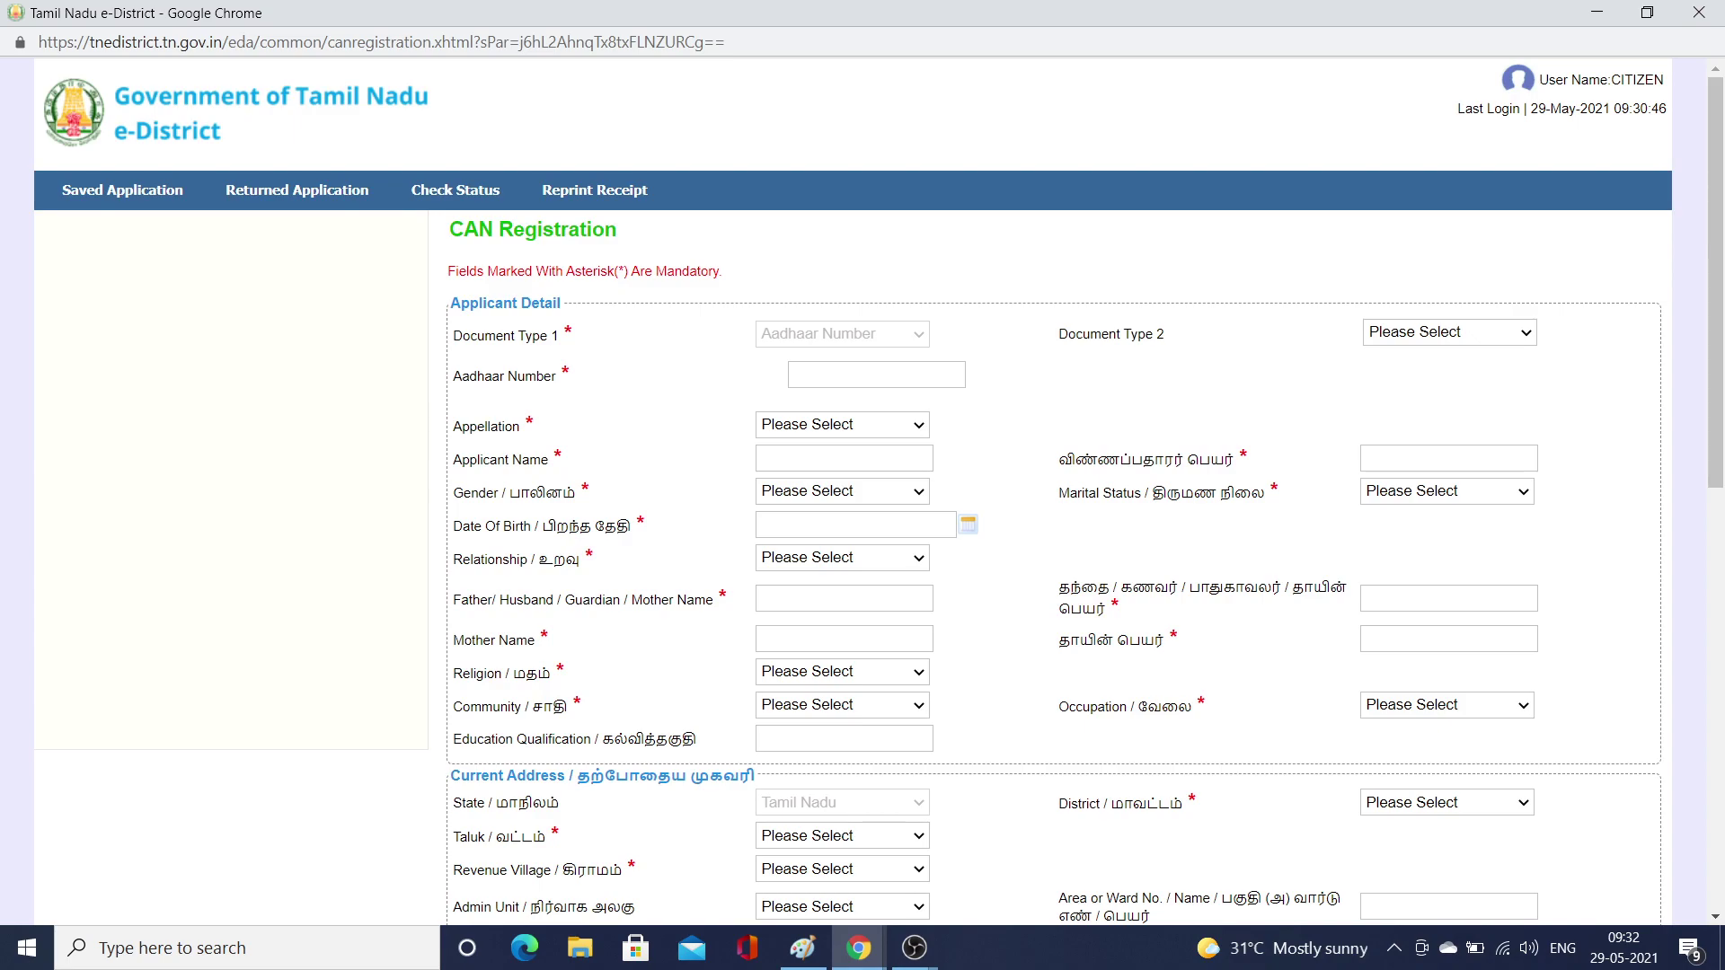
left_click(841, 558)
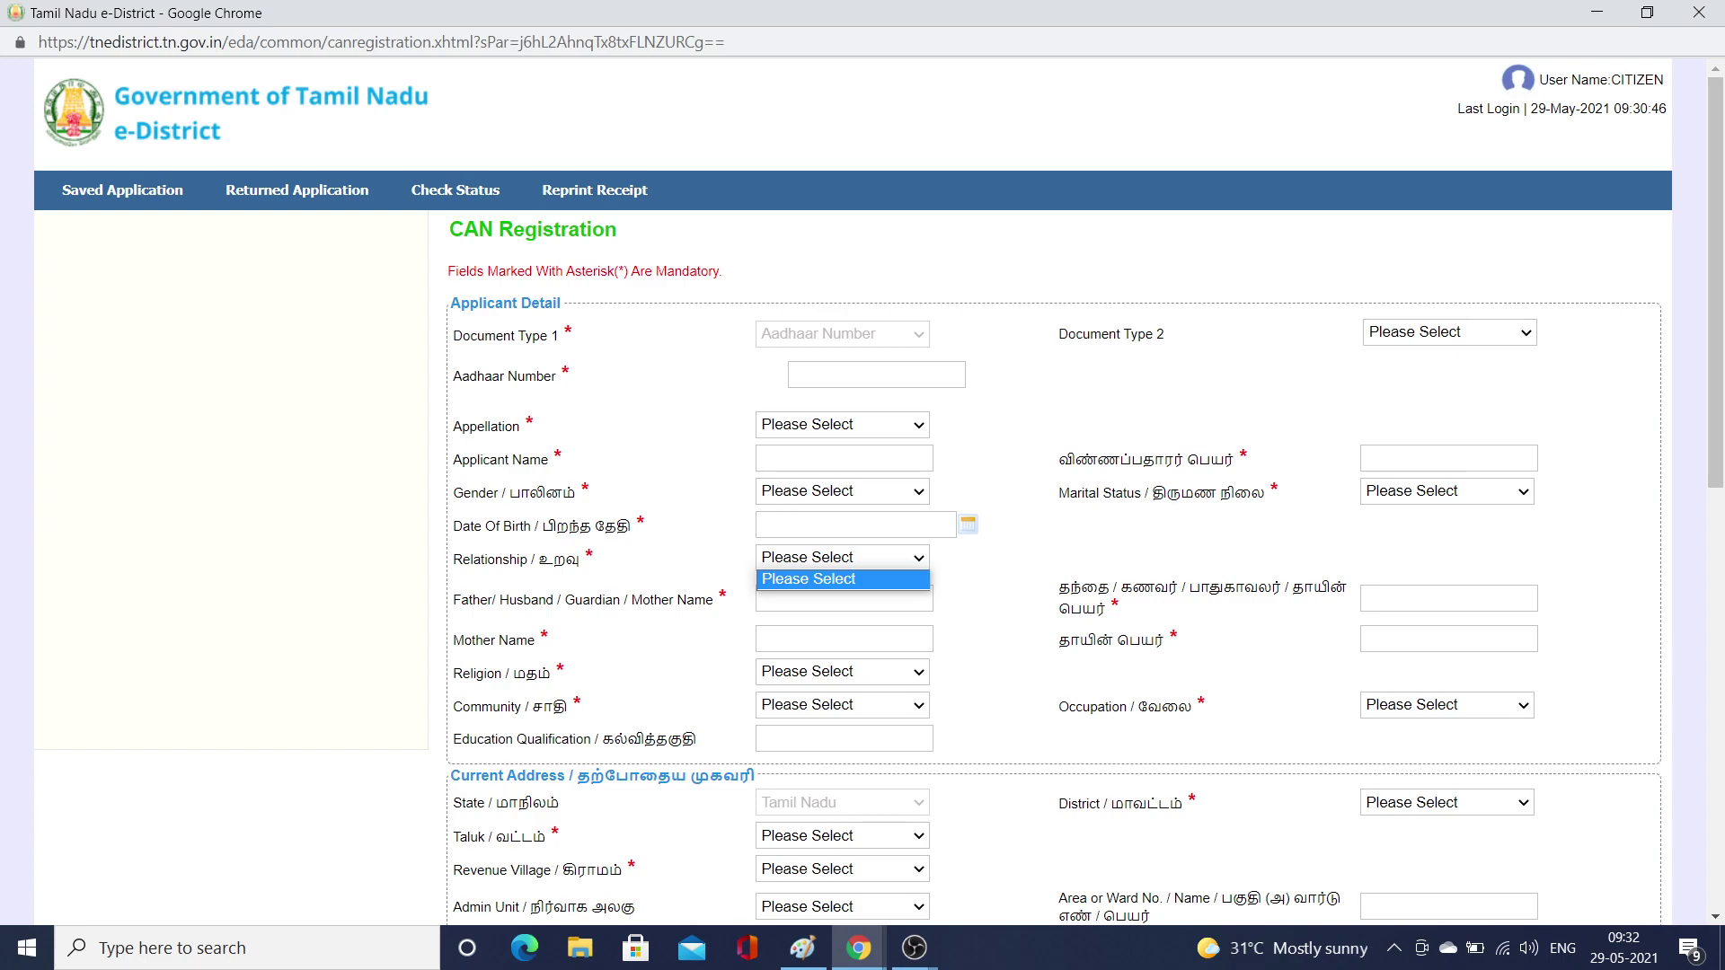
key("Escape")
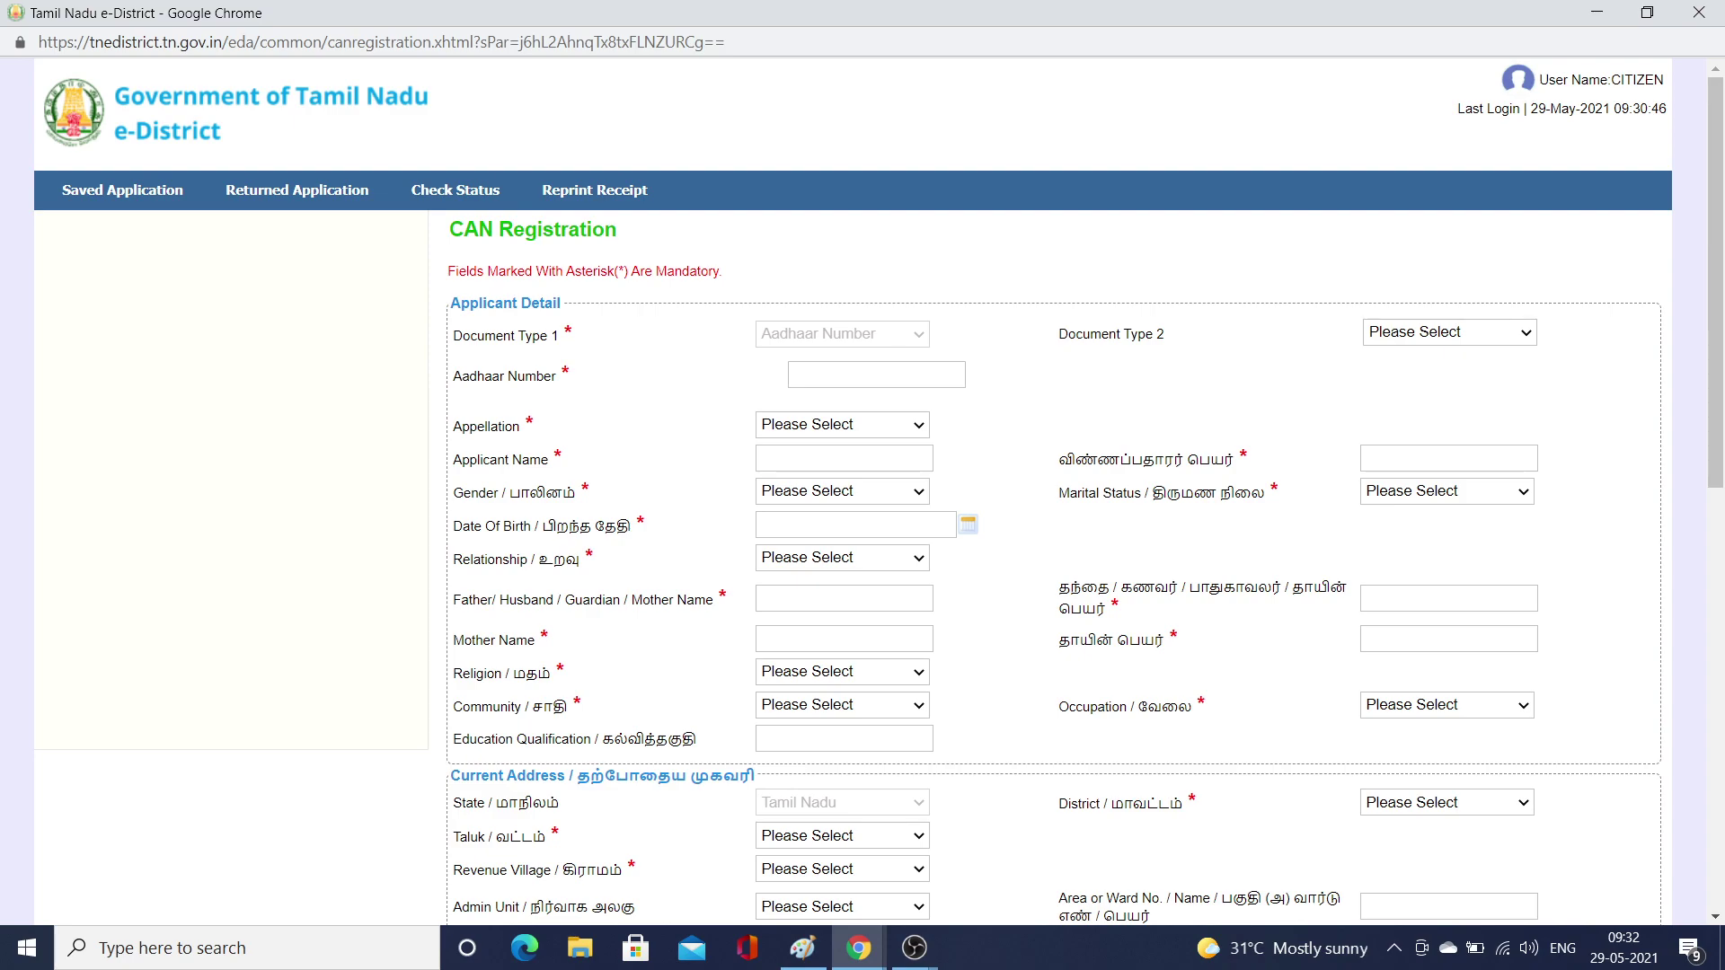
- Review the CAN Registration form, then close the e-District popup window
scroll(862, 494, "down", 3)
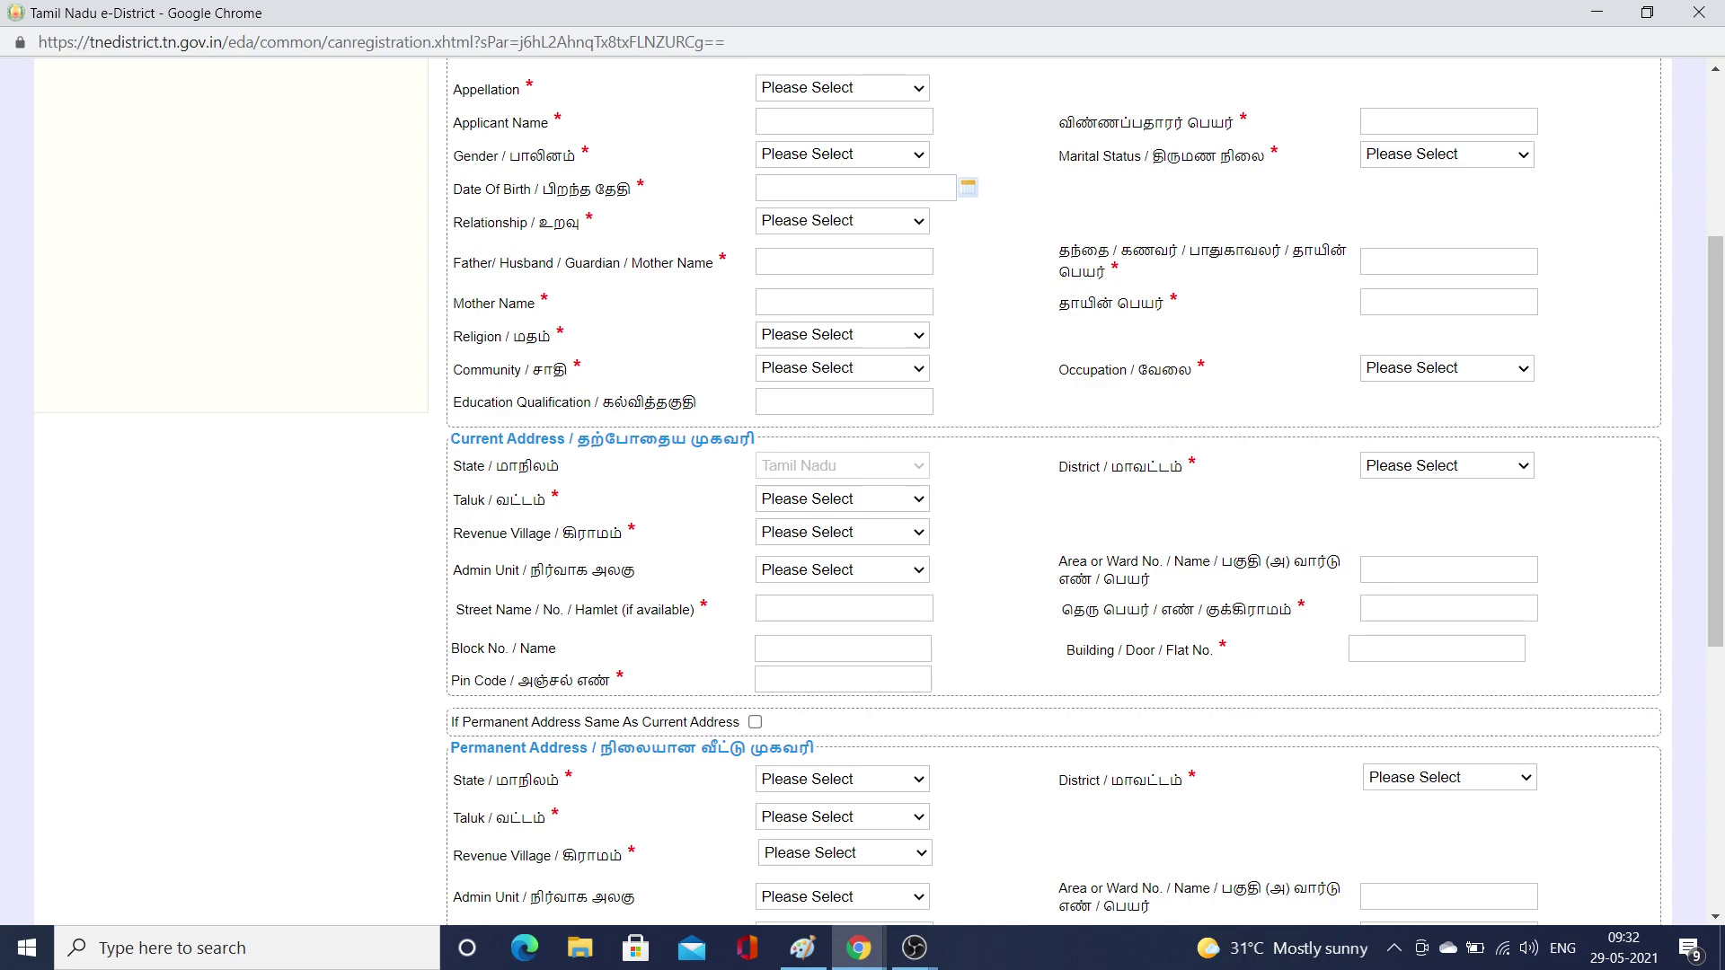
scroll(1084, 492, "down", 3)
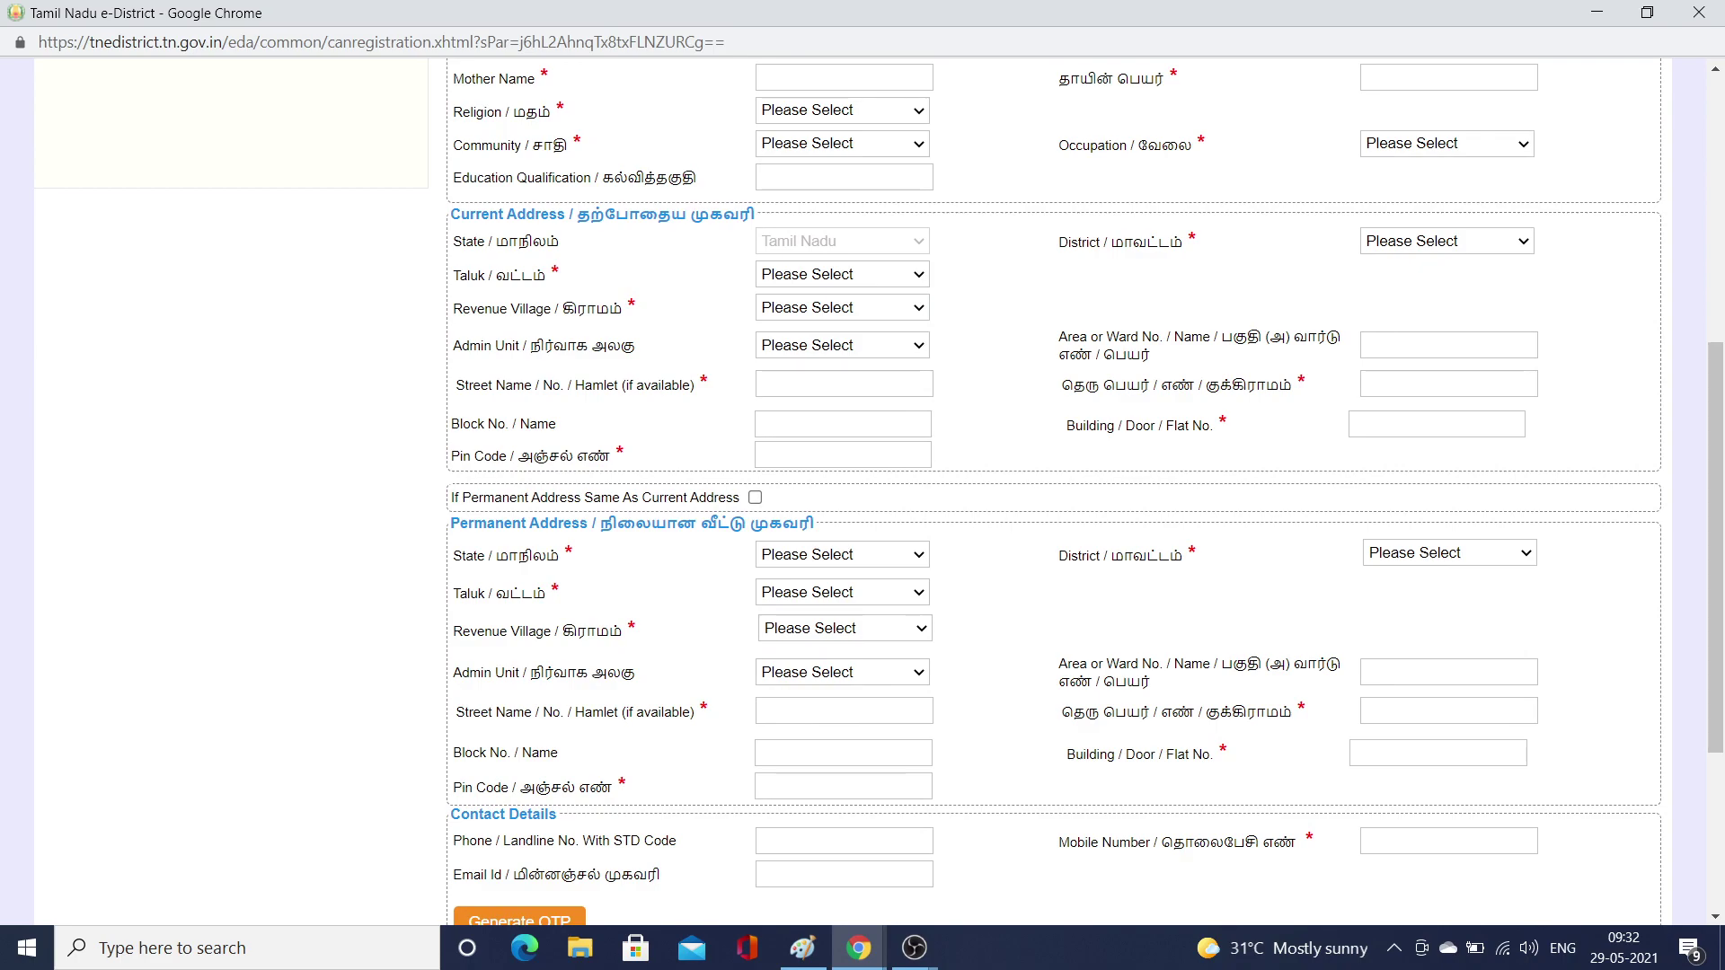
scroll(879, 492, "down", 3)
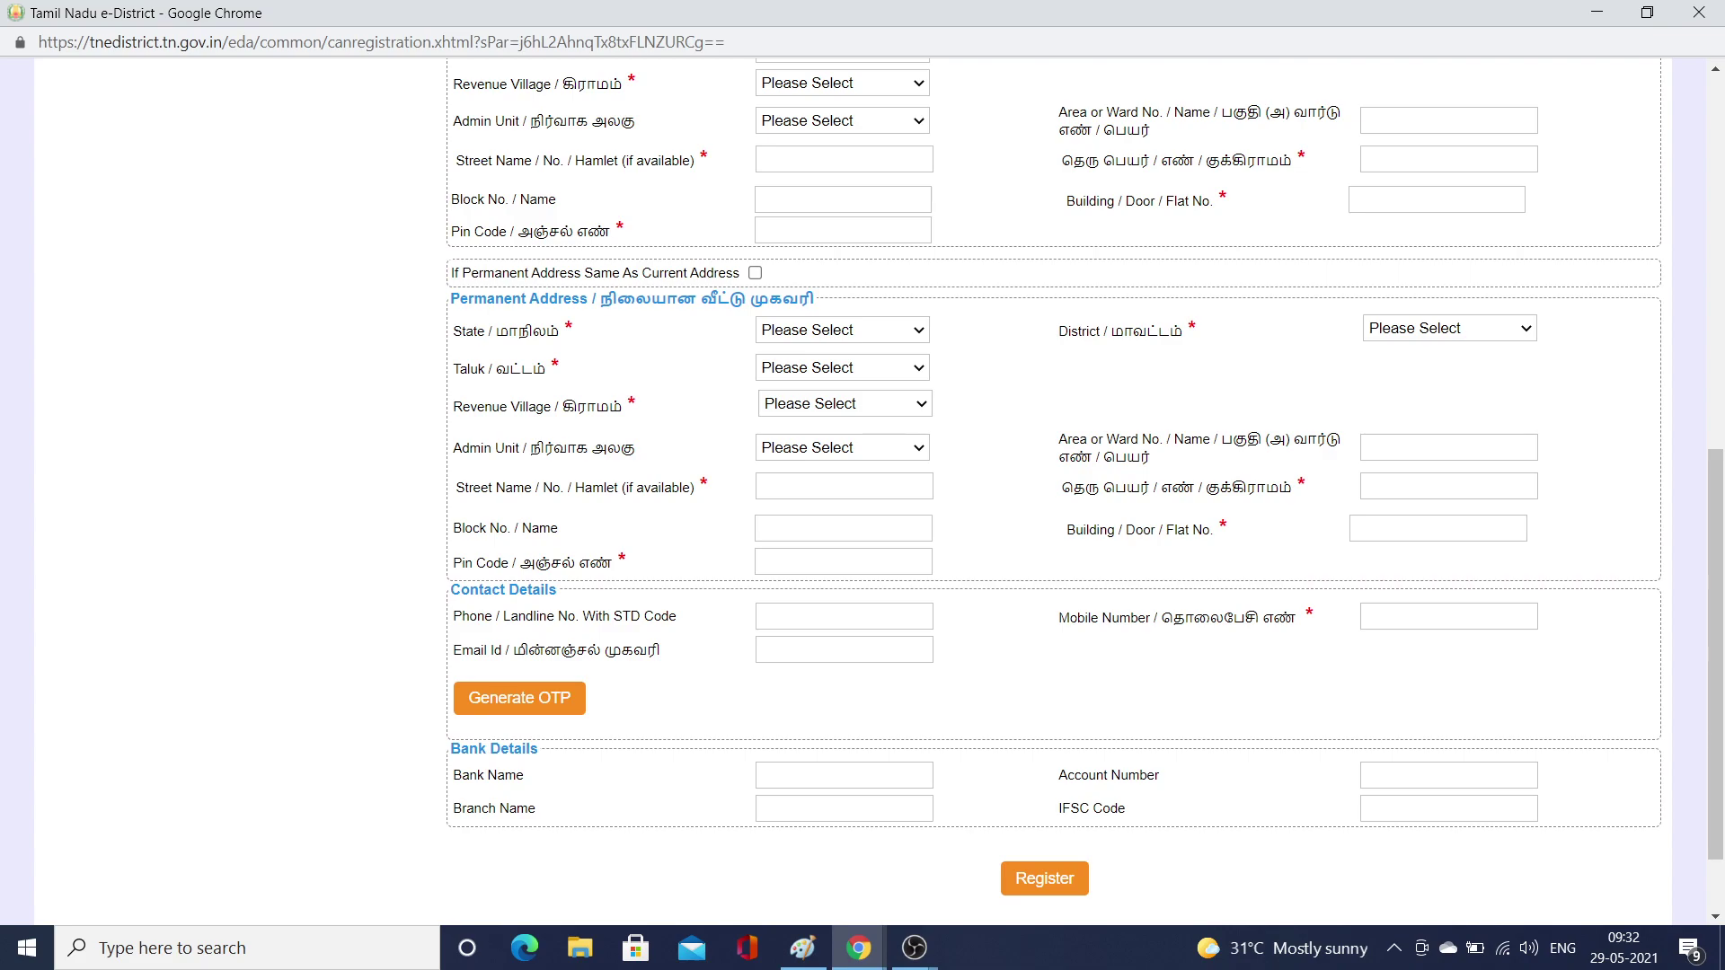
scroll(862, 485, "down", 2)
scroll(863, 485, "up", 10)
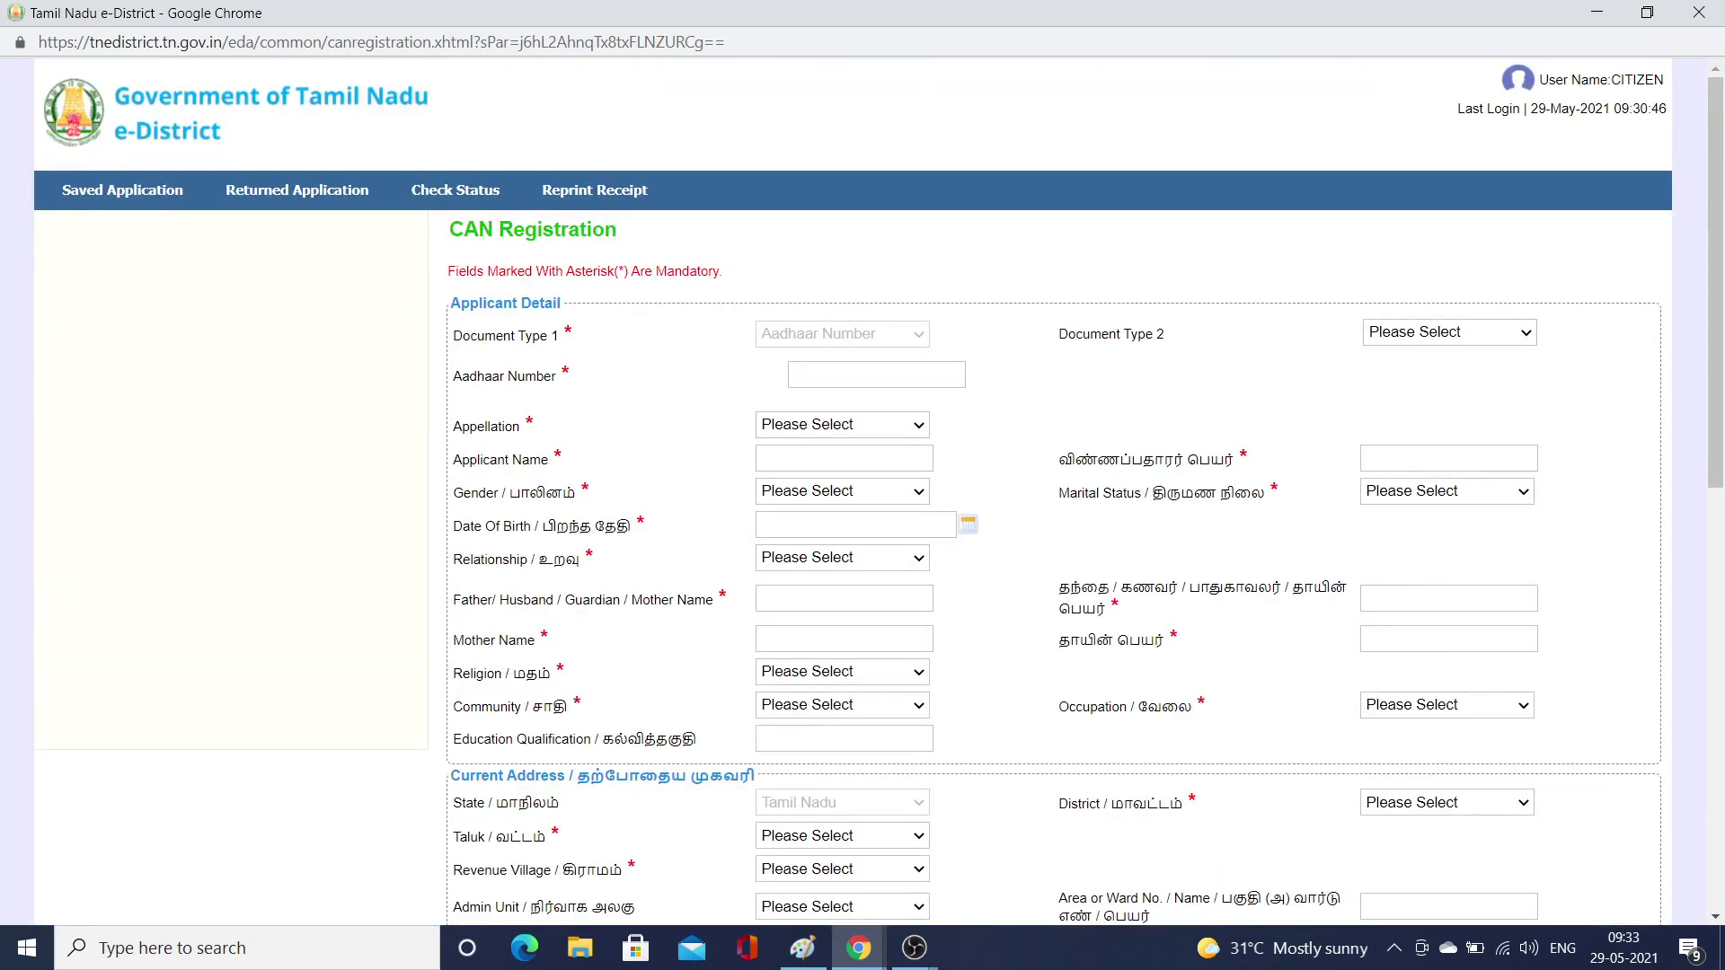
left_click(1596, 13)
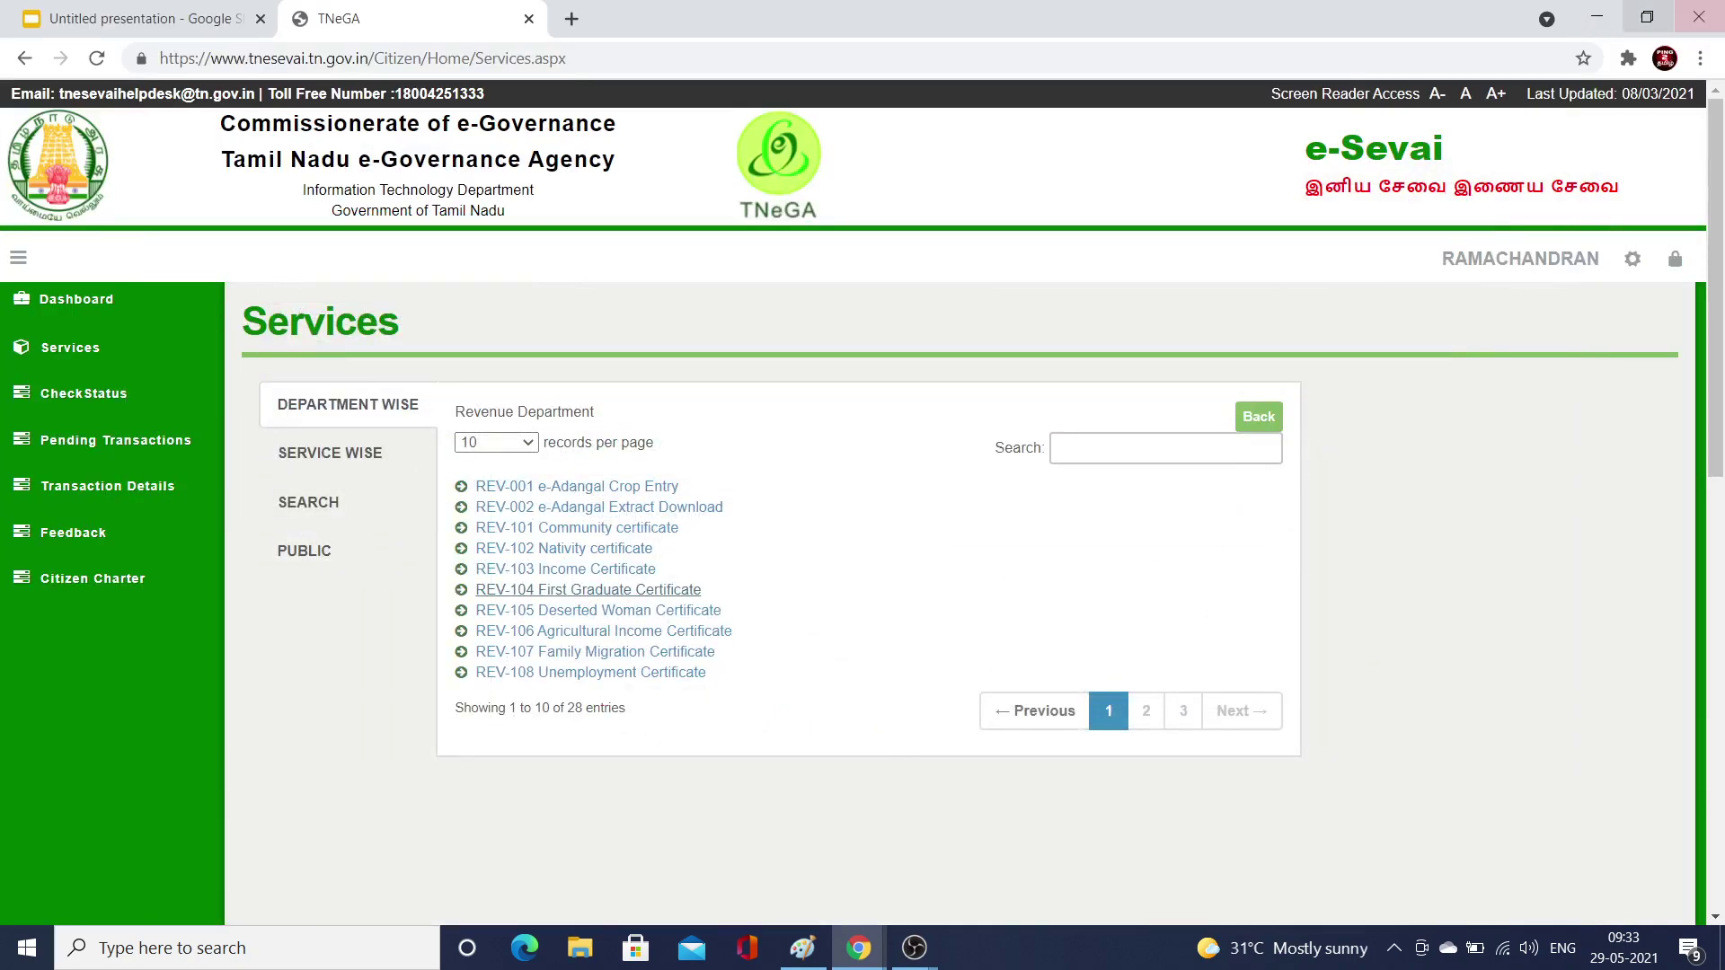
left_click(1596, 16)
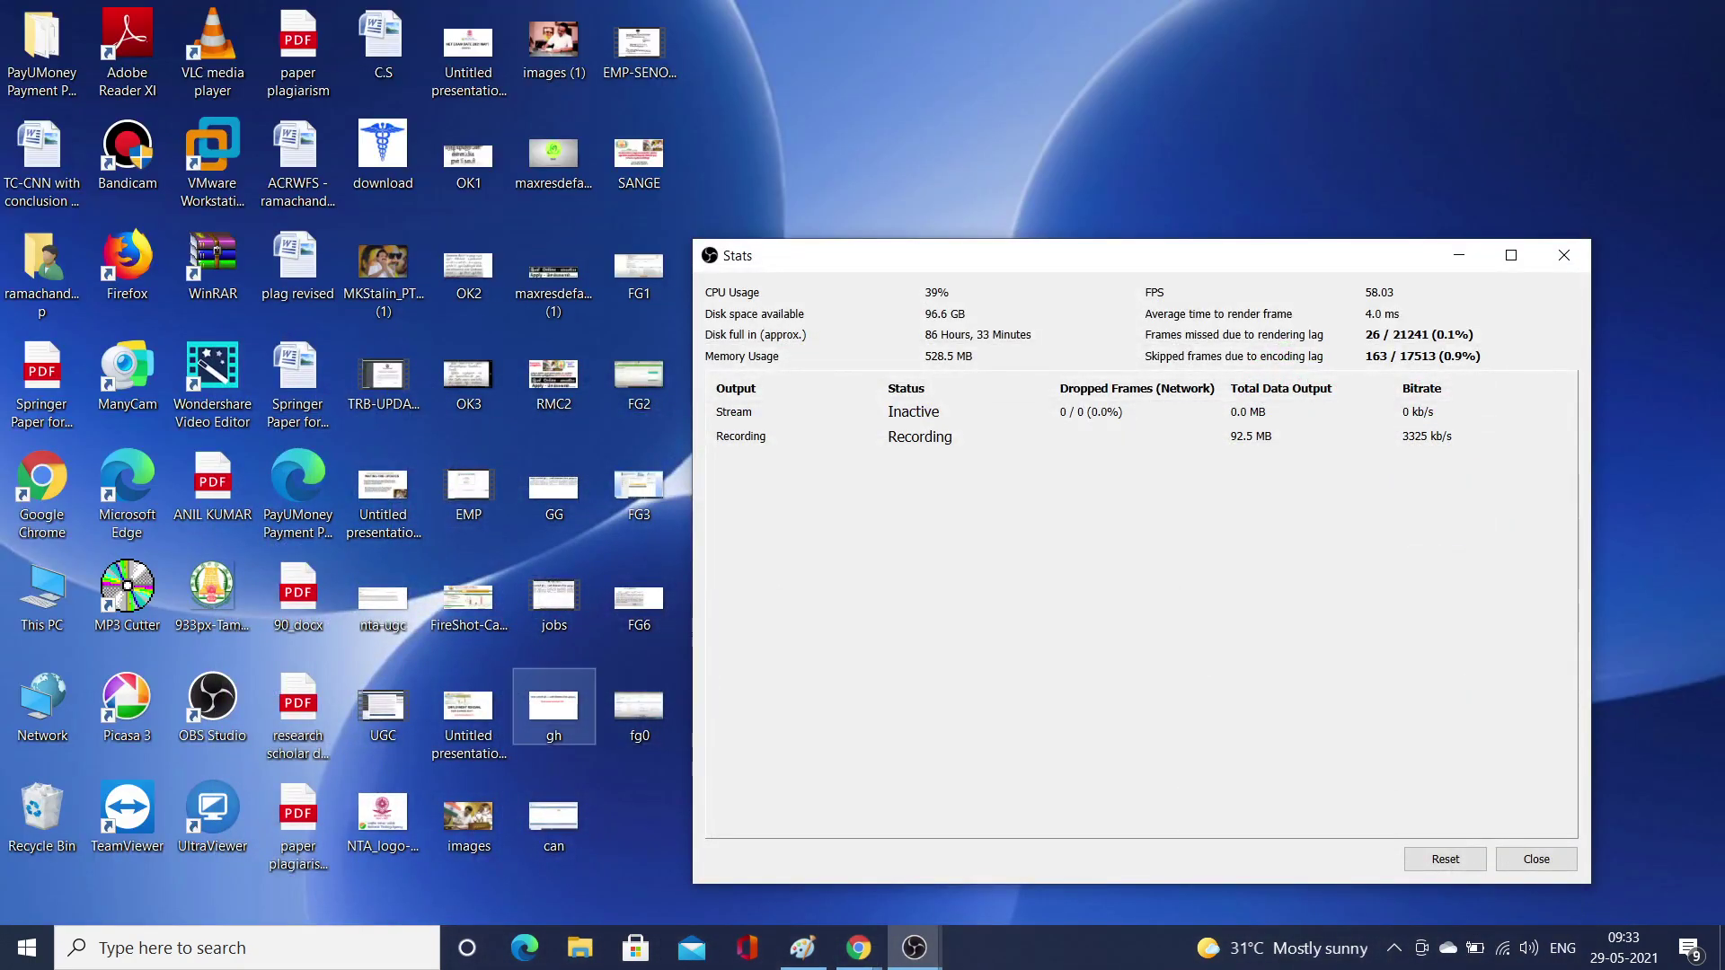
double_click(553, 818)
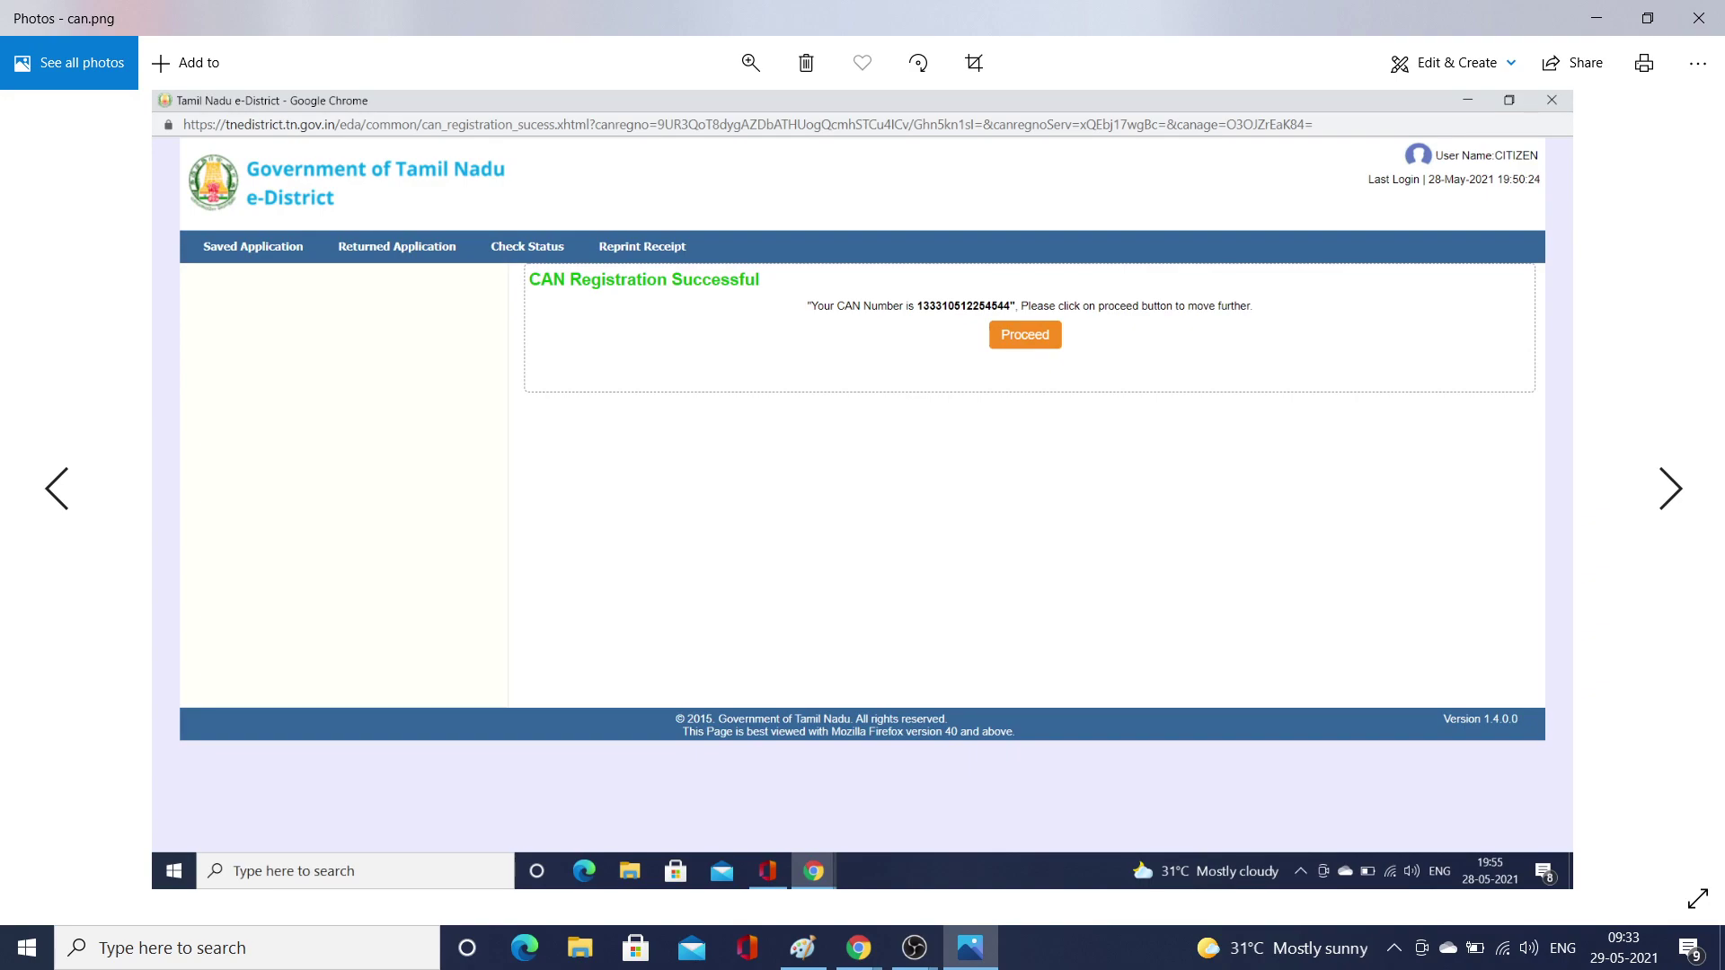
left_click(1596, 16)
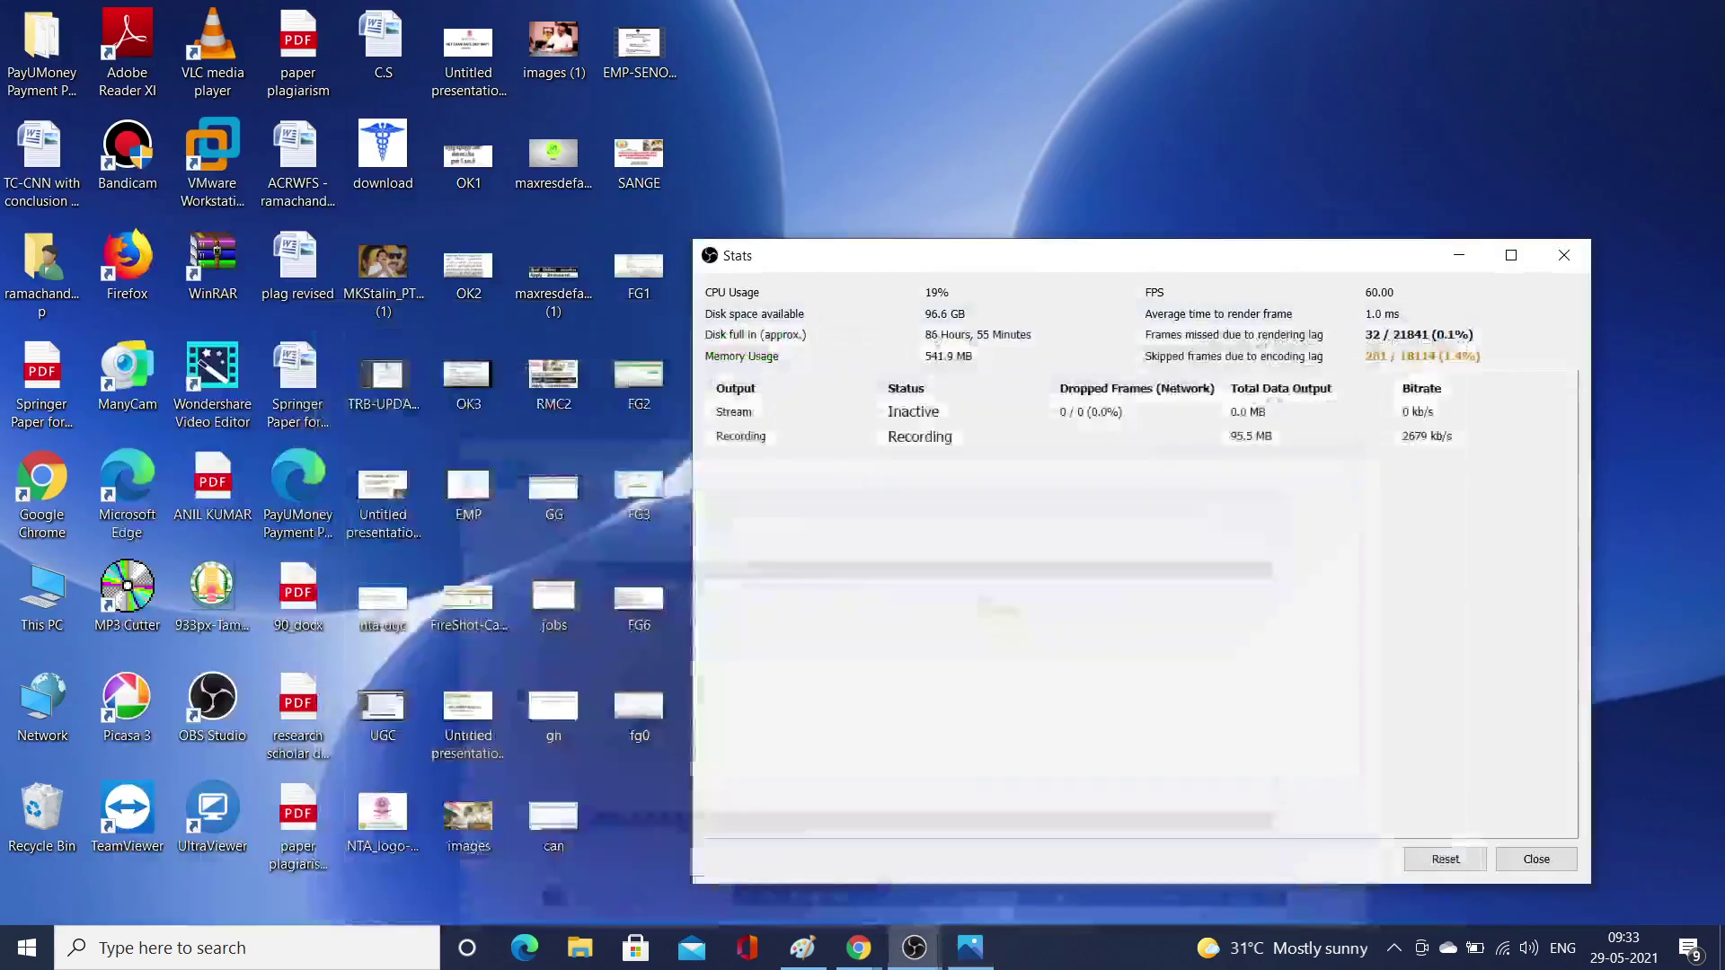
left_click(1459, 255)
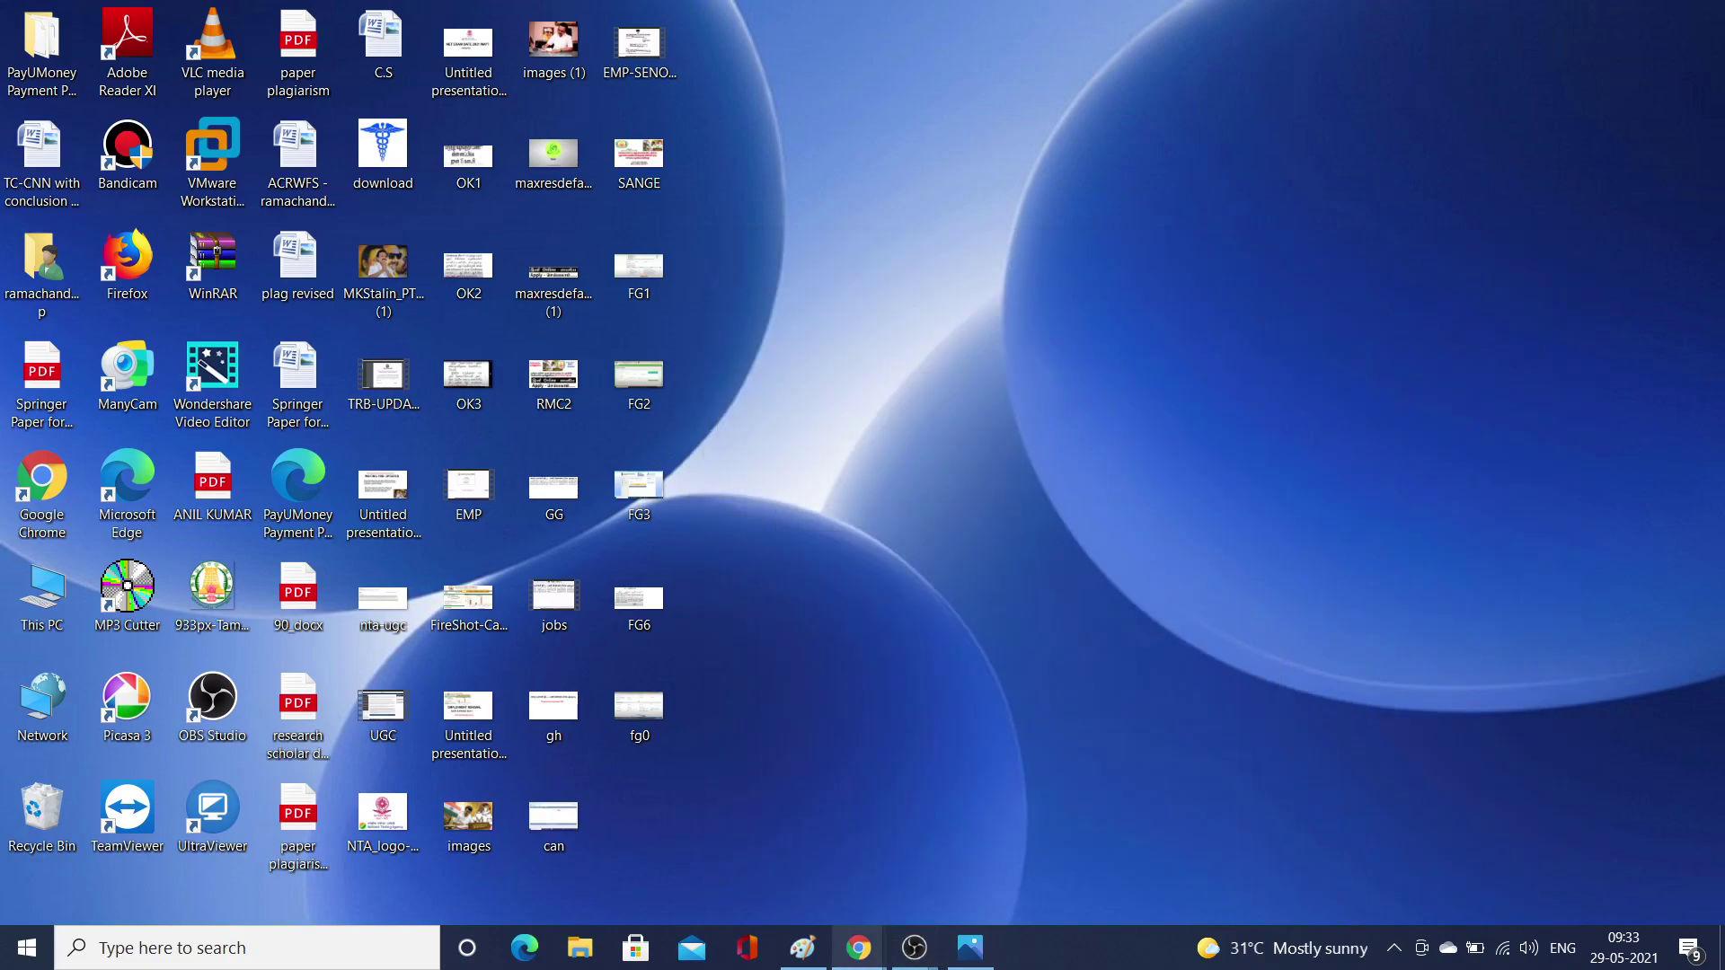
mouse_move(858, 948)
left_click(738, 853)
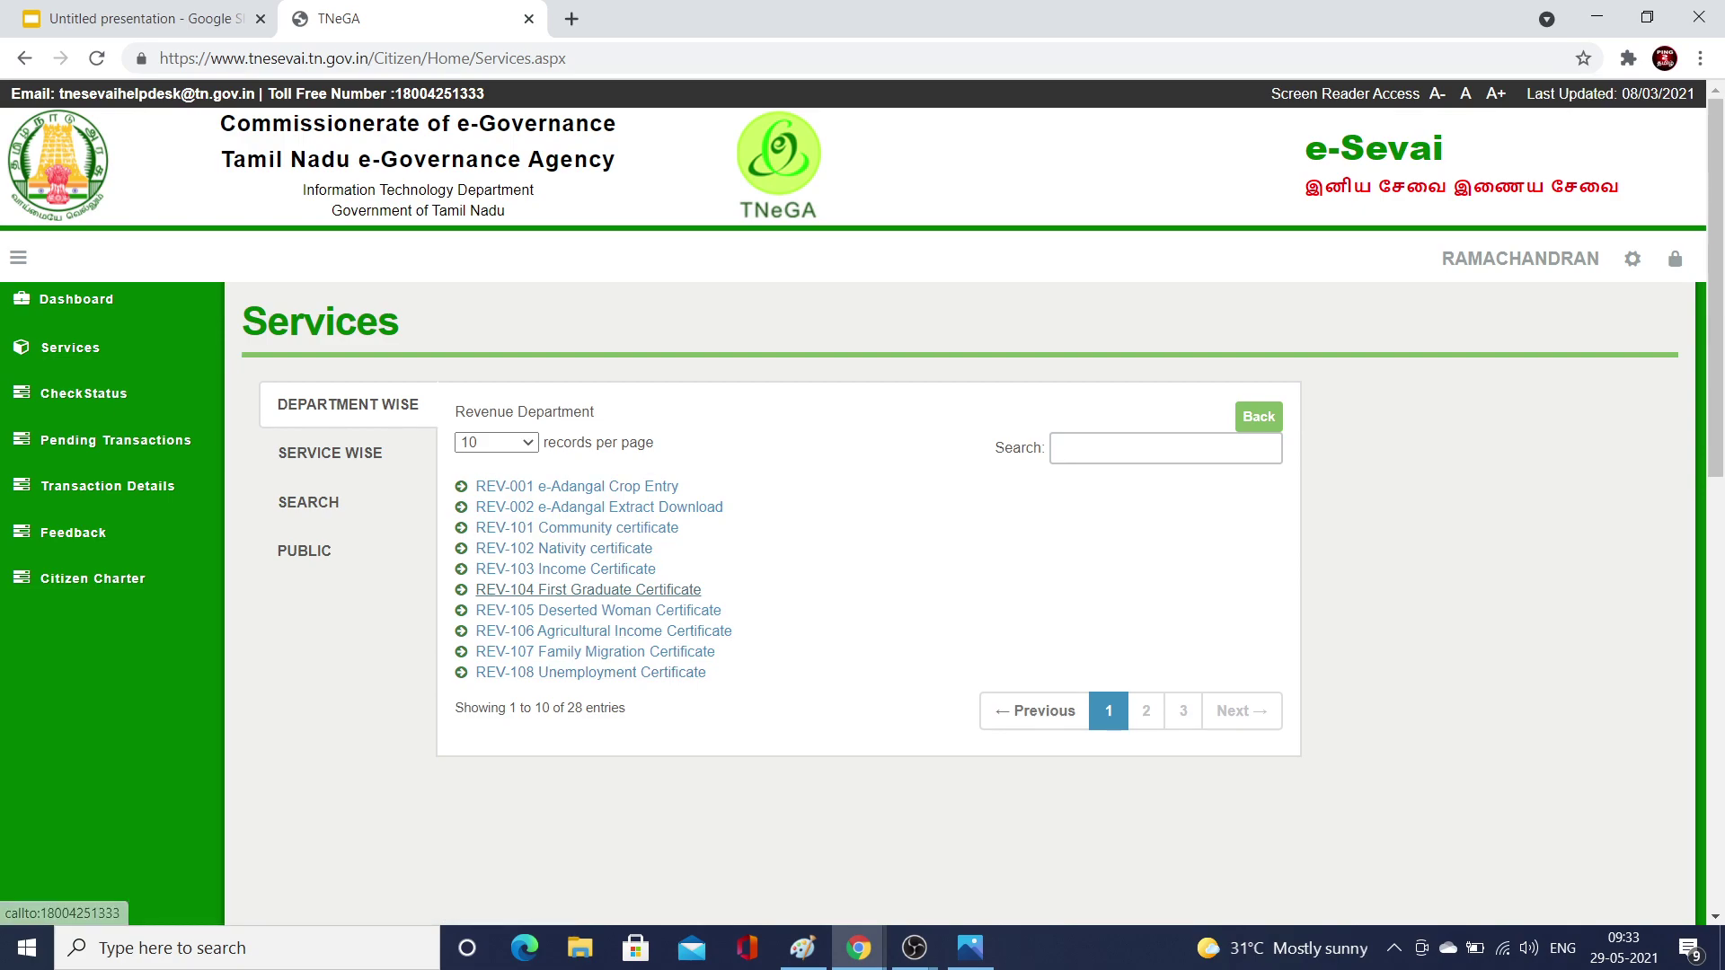
- Reopen REV-104 First Graduate Certificate from the Services tab and enter the applicant's CAN number
left_click(179, 18)
left_click(386, 18)
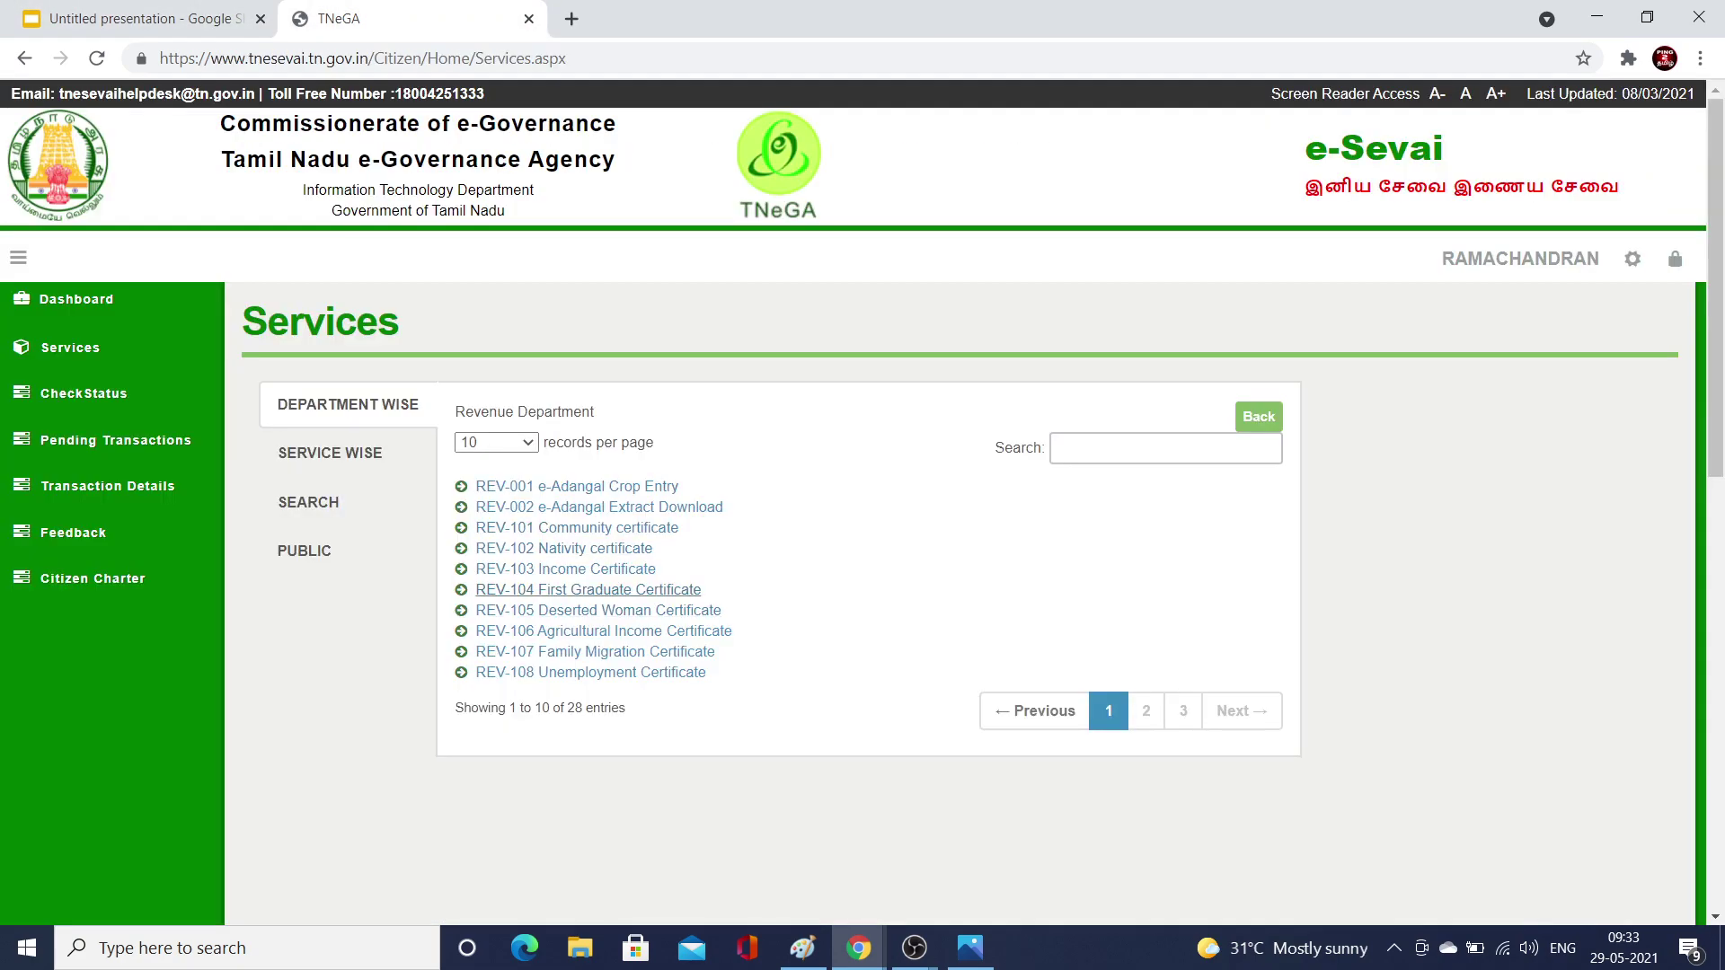
left_click(589, 590)
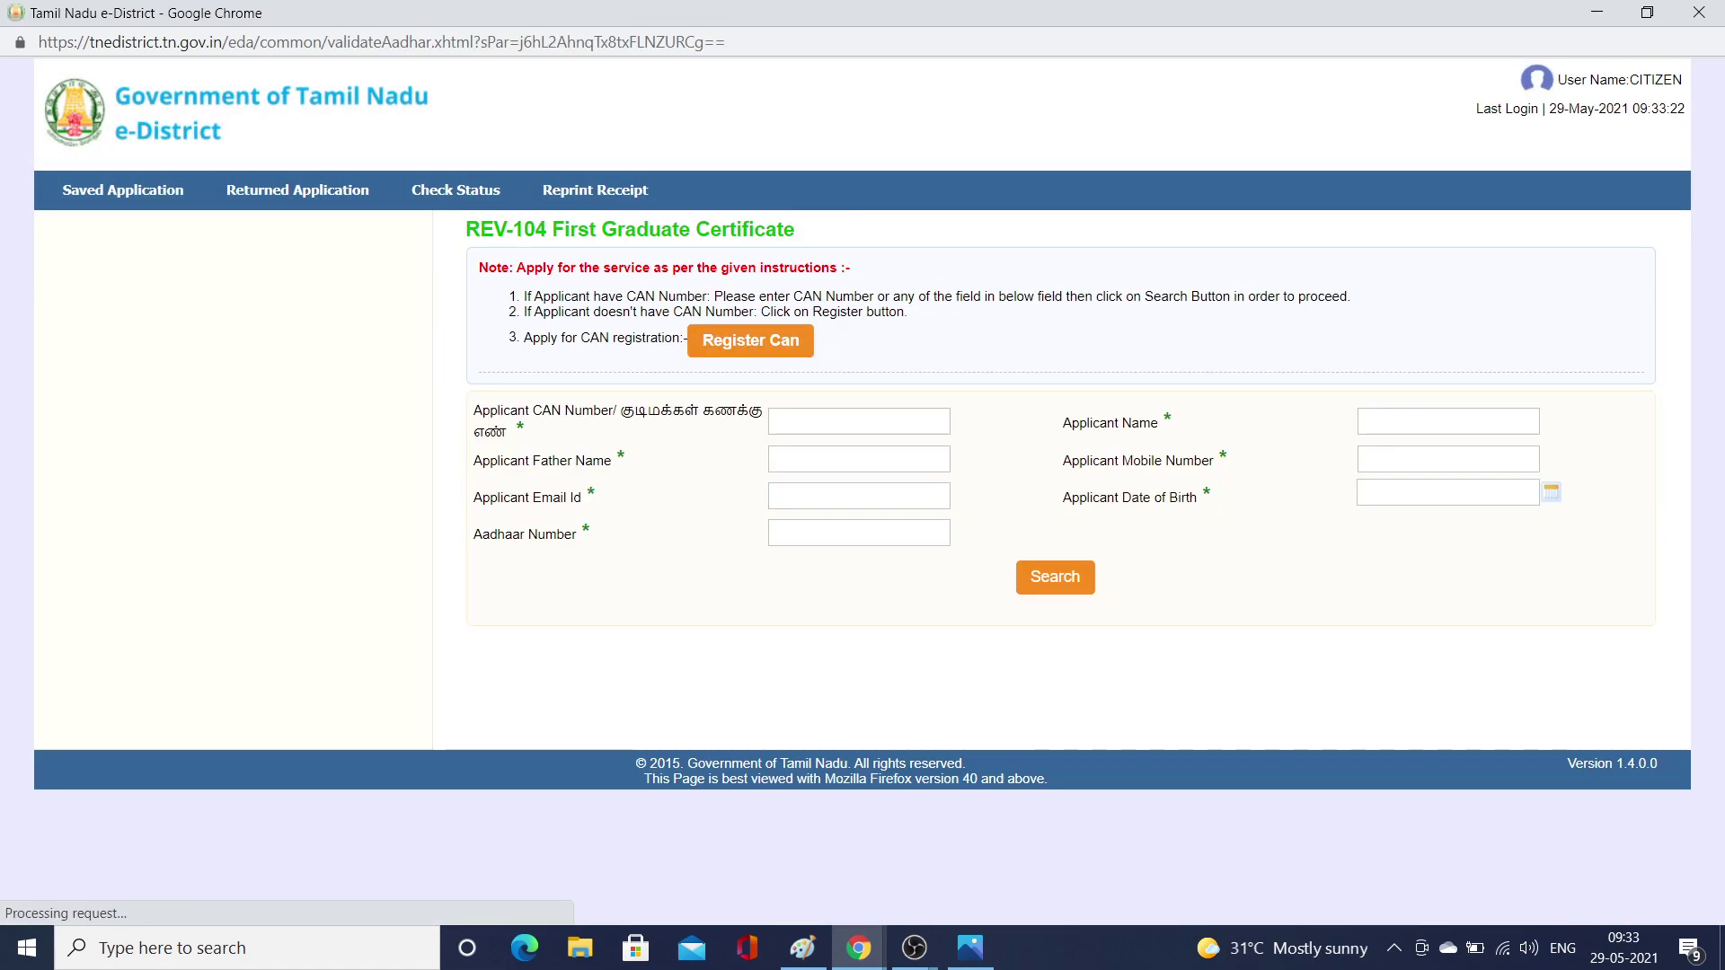
left_click(859, 421)
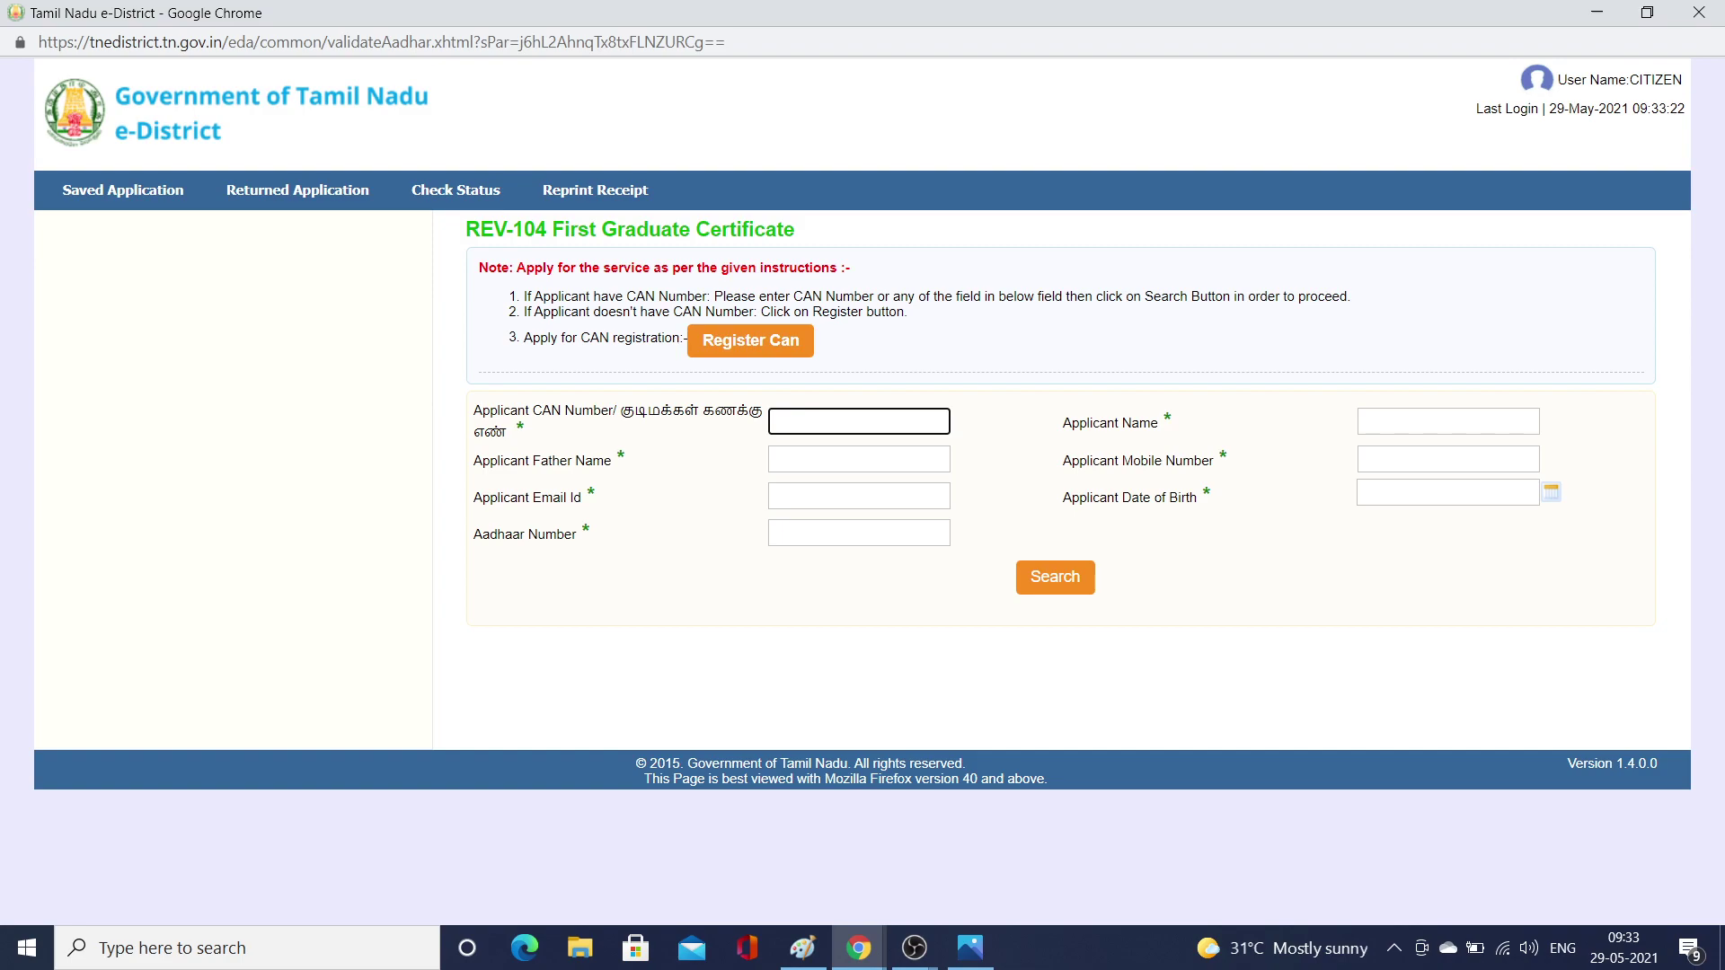
- Enter the father's name in the Father Name field, correcting its spelling
left_click(859, 459)
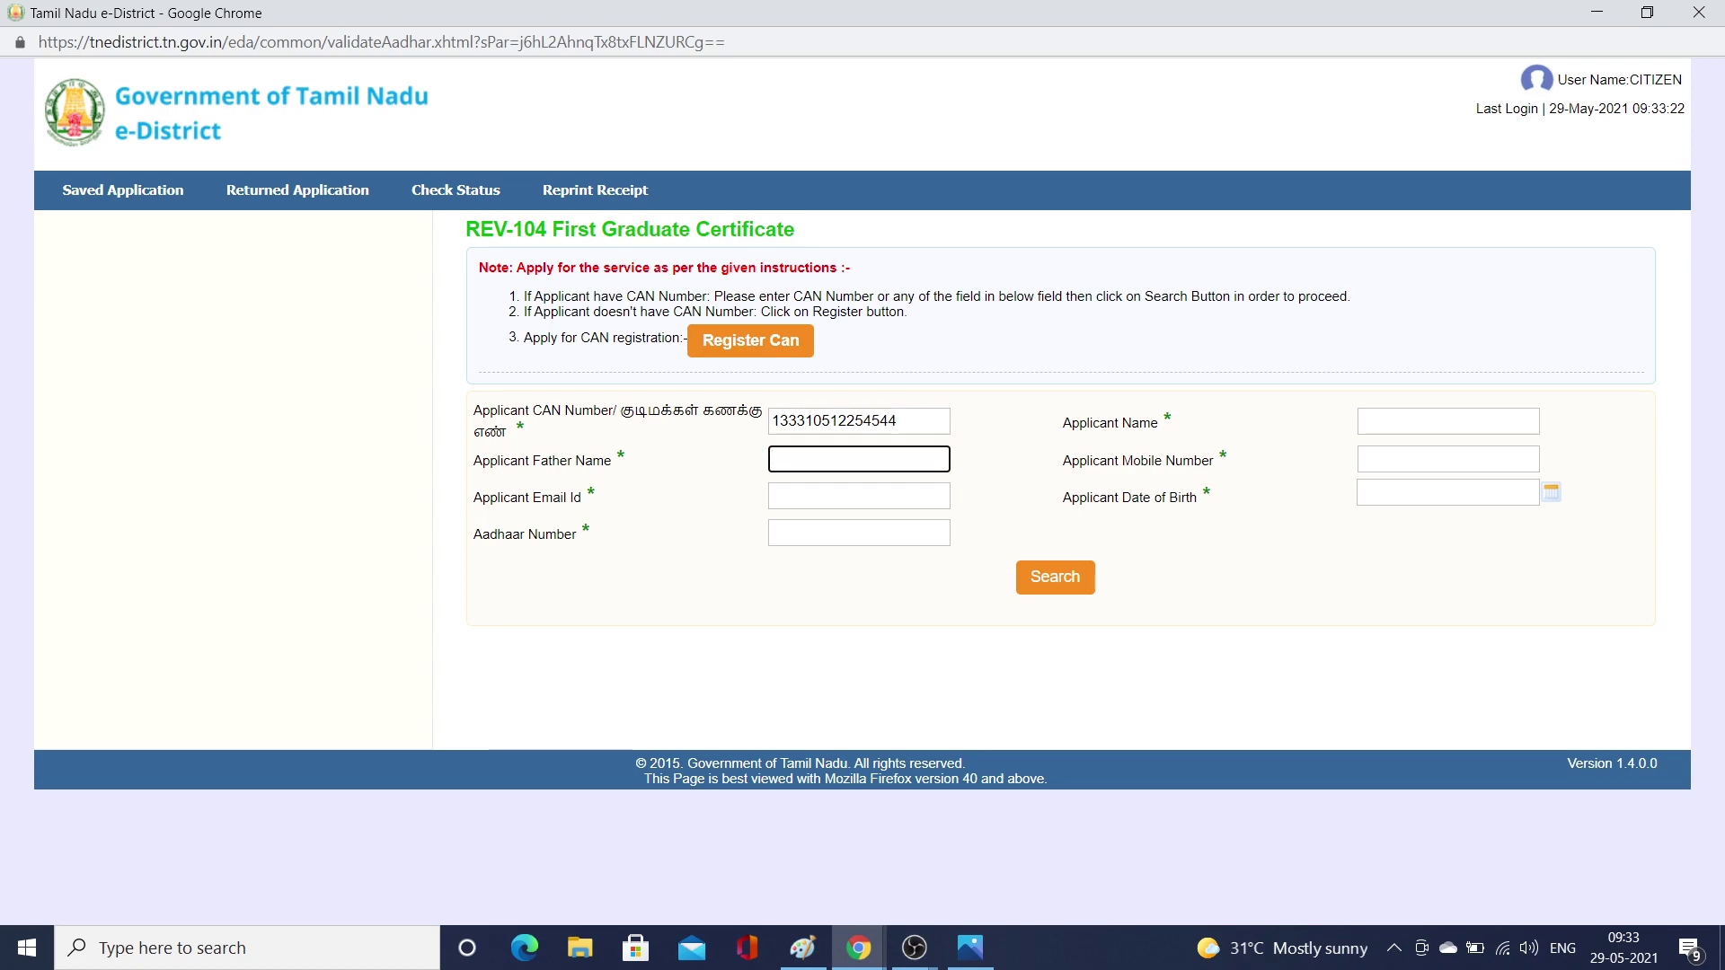
type("periysamy")
left_click(859, 496)
key("shift+Tab")
left_click(812, 459)
type("a")
- Fill in the applicant's e-mail address and Aadhaar number
key("Tab")
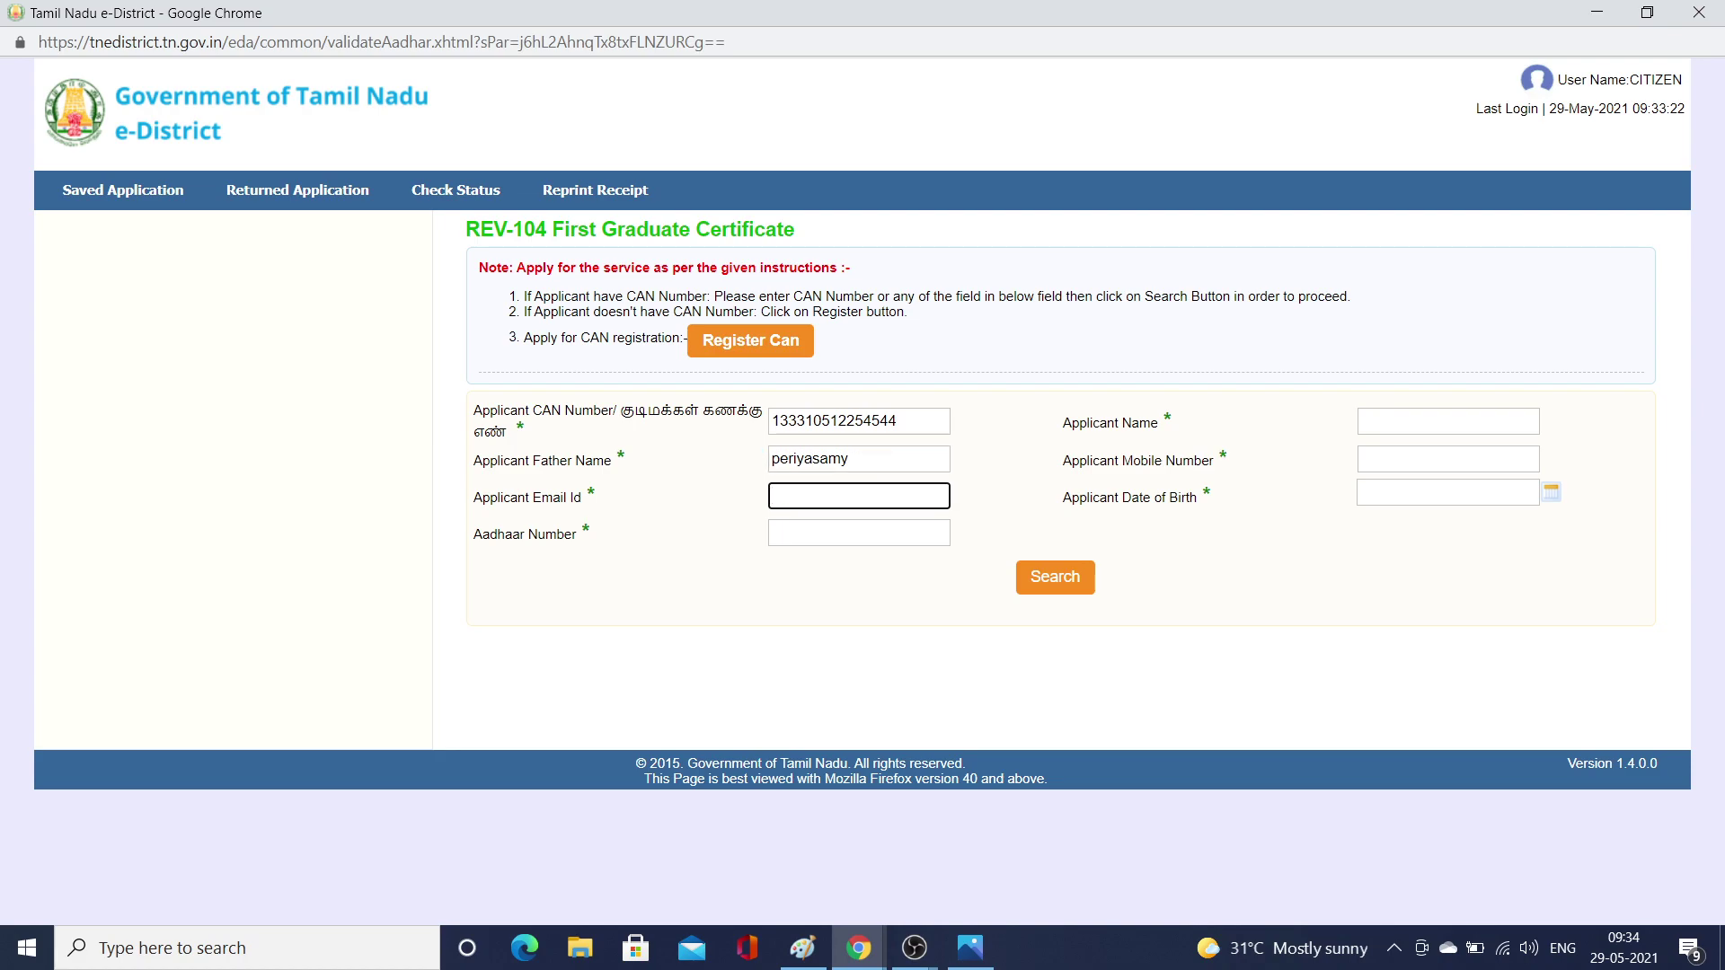
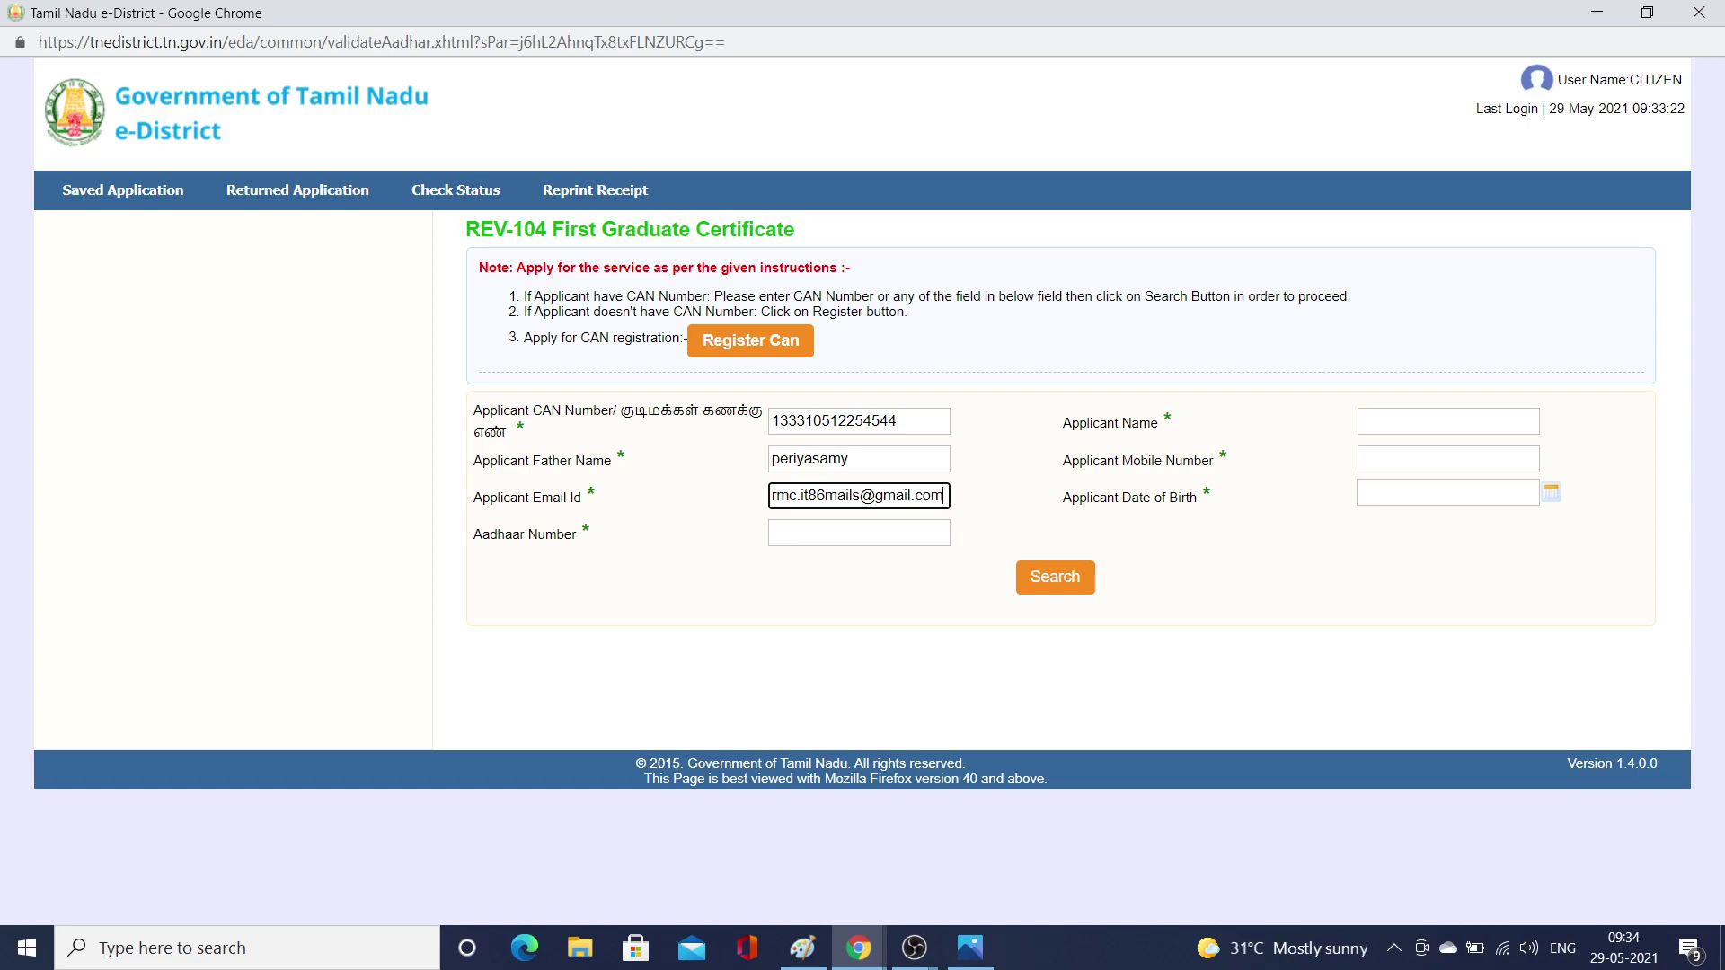
left_click(859, 533)
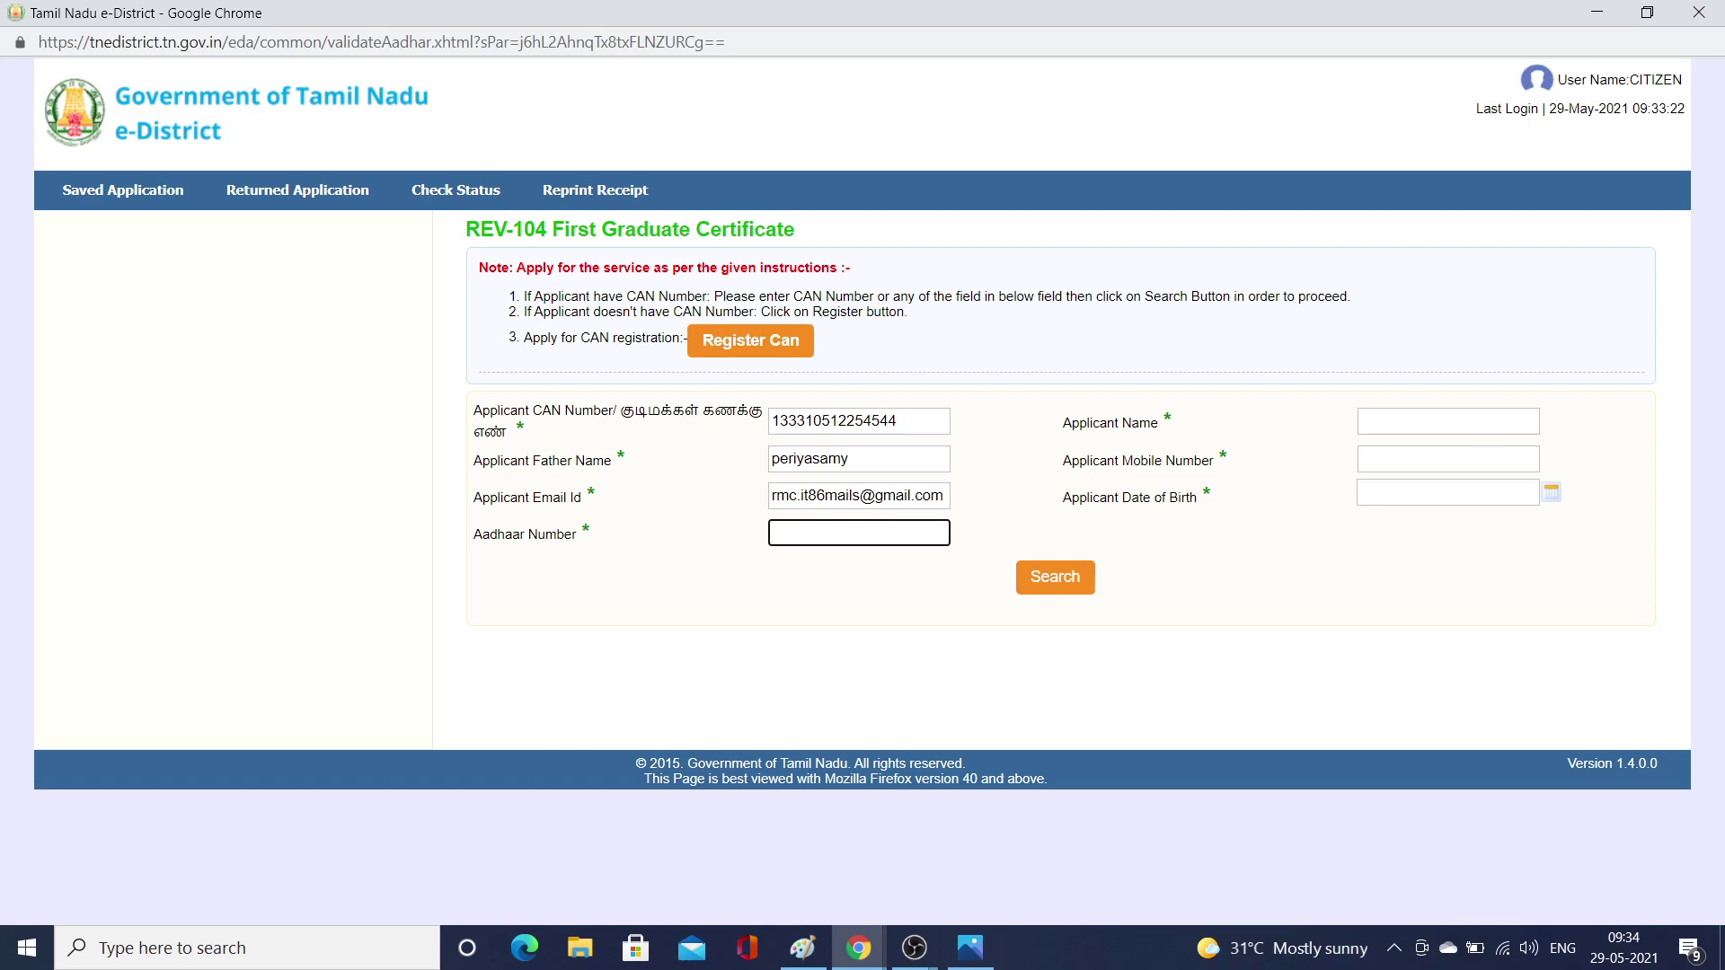
- Enter the applicant's name and mobile number, and pick a birth date from autofill
left_click(1448, 421)
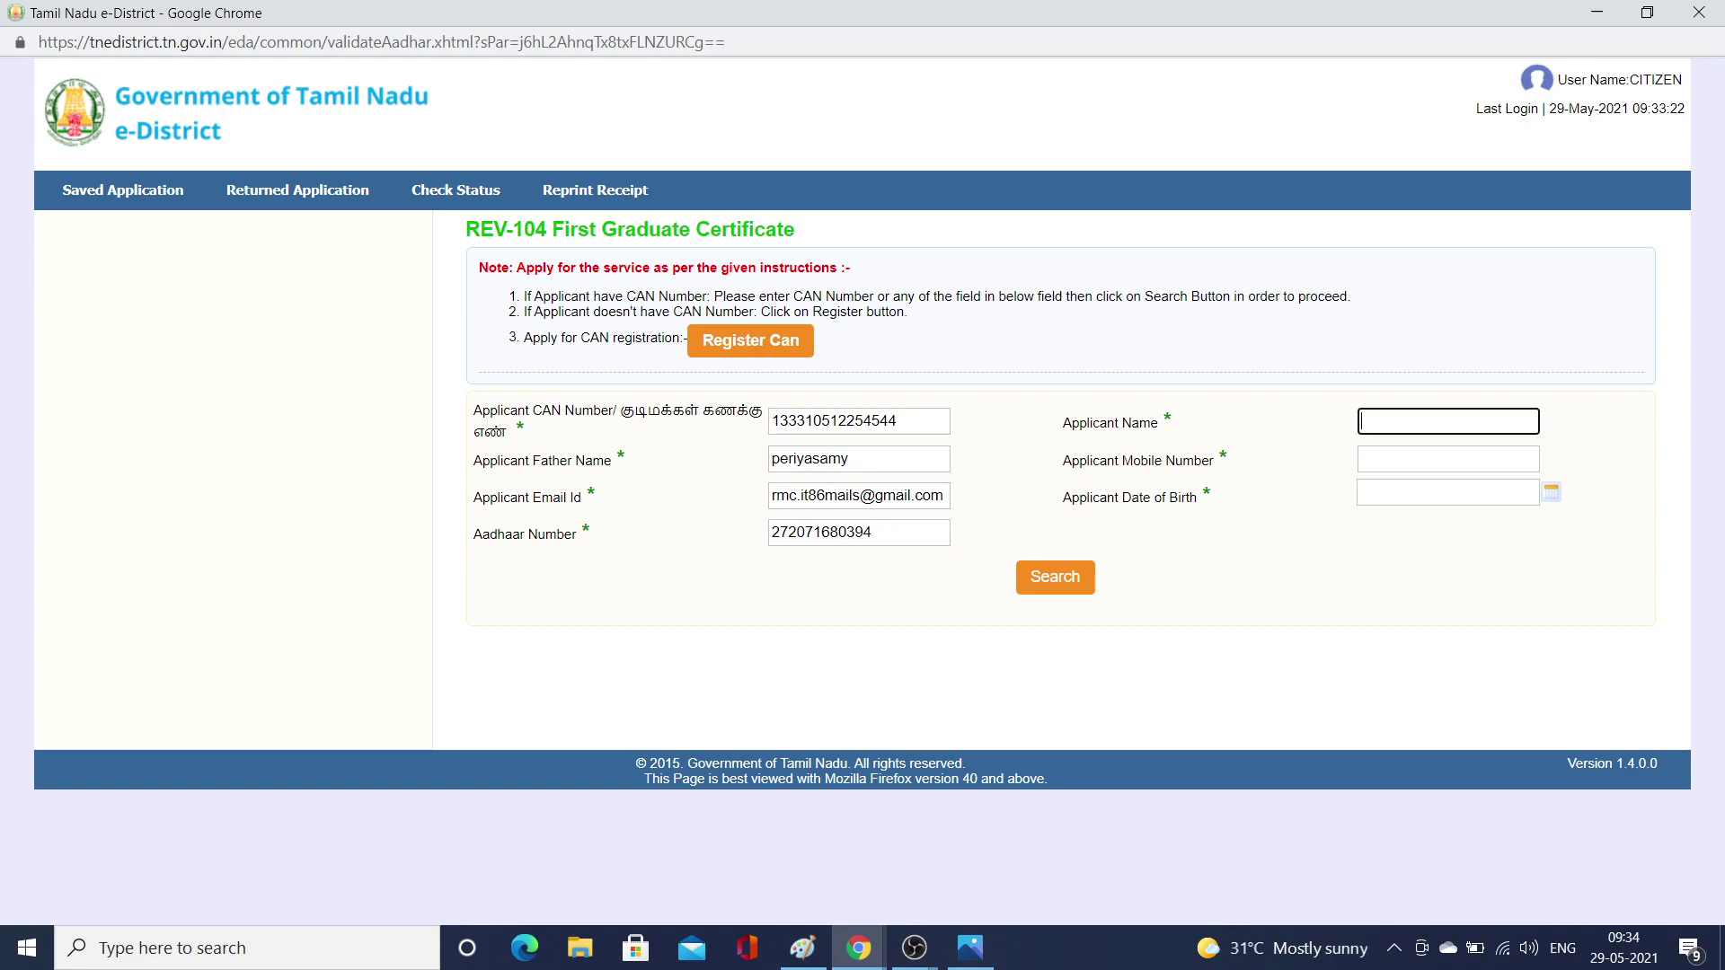
type("ramachandran")
left_click(1448, 459)
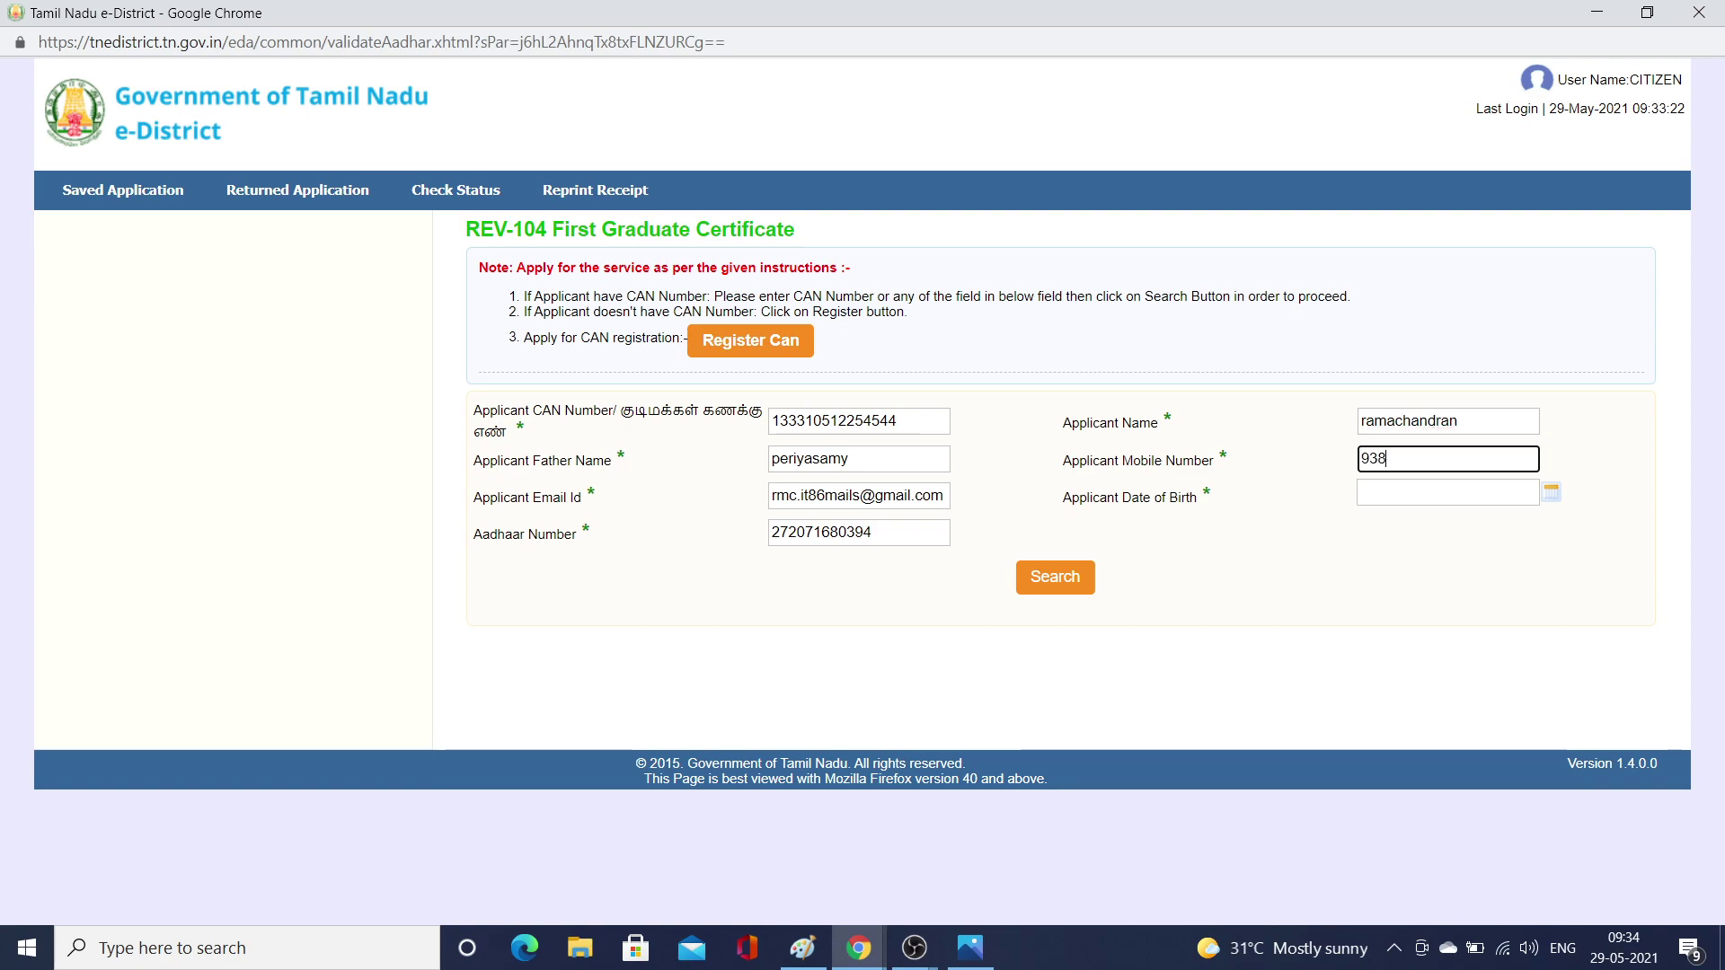
left_click(1448, 492)
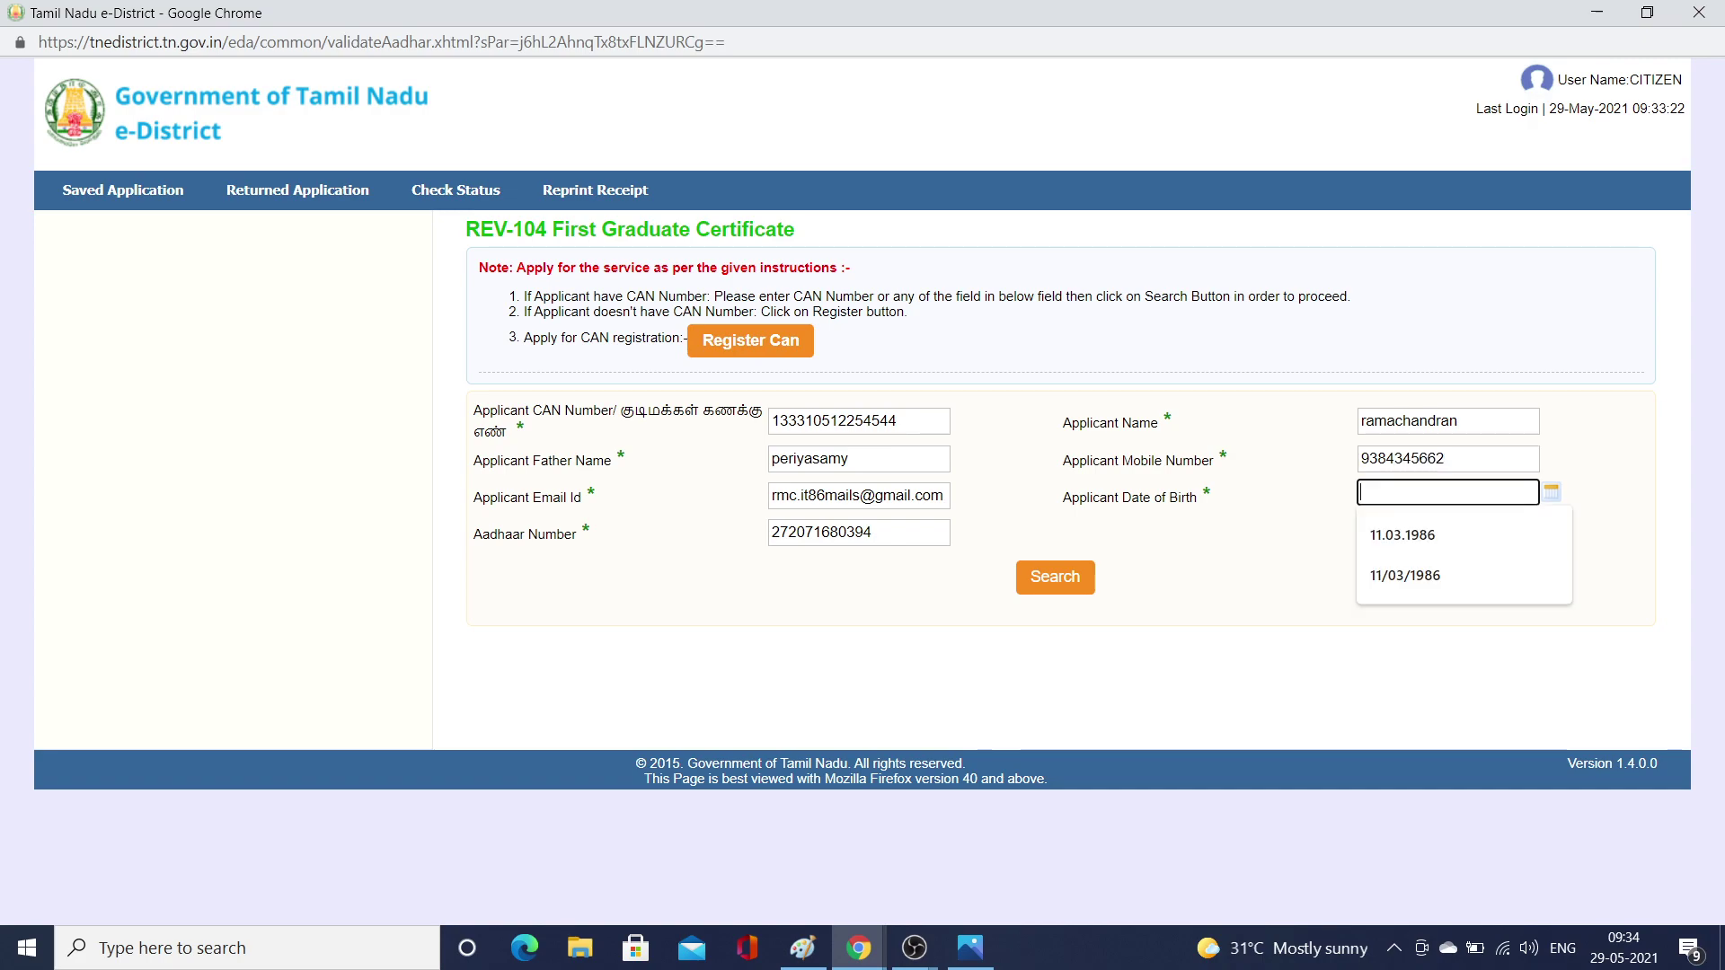
key("Down")
key("Down")
key("Return")
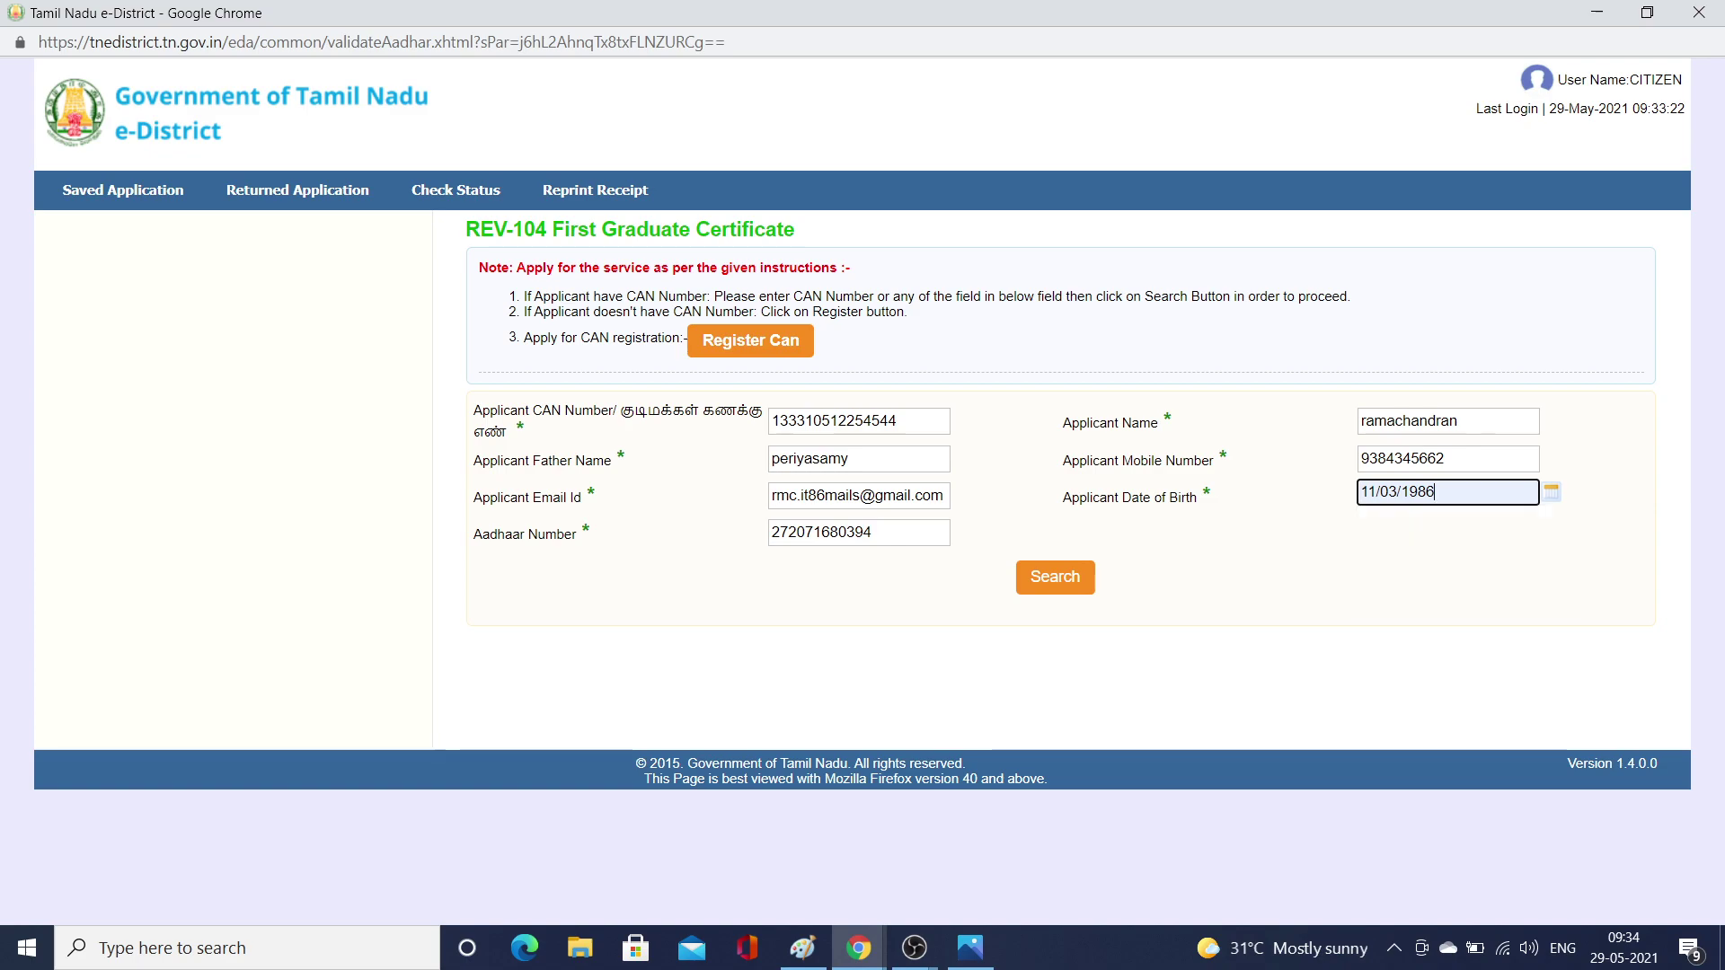
- Set the date of birth to March 1986 in the calendar picker
left_click(1551, 491)
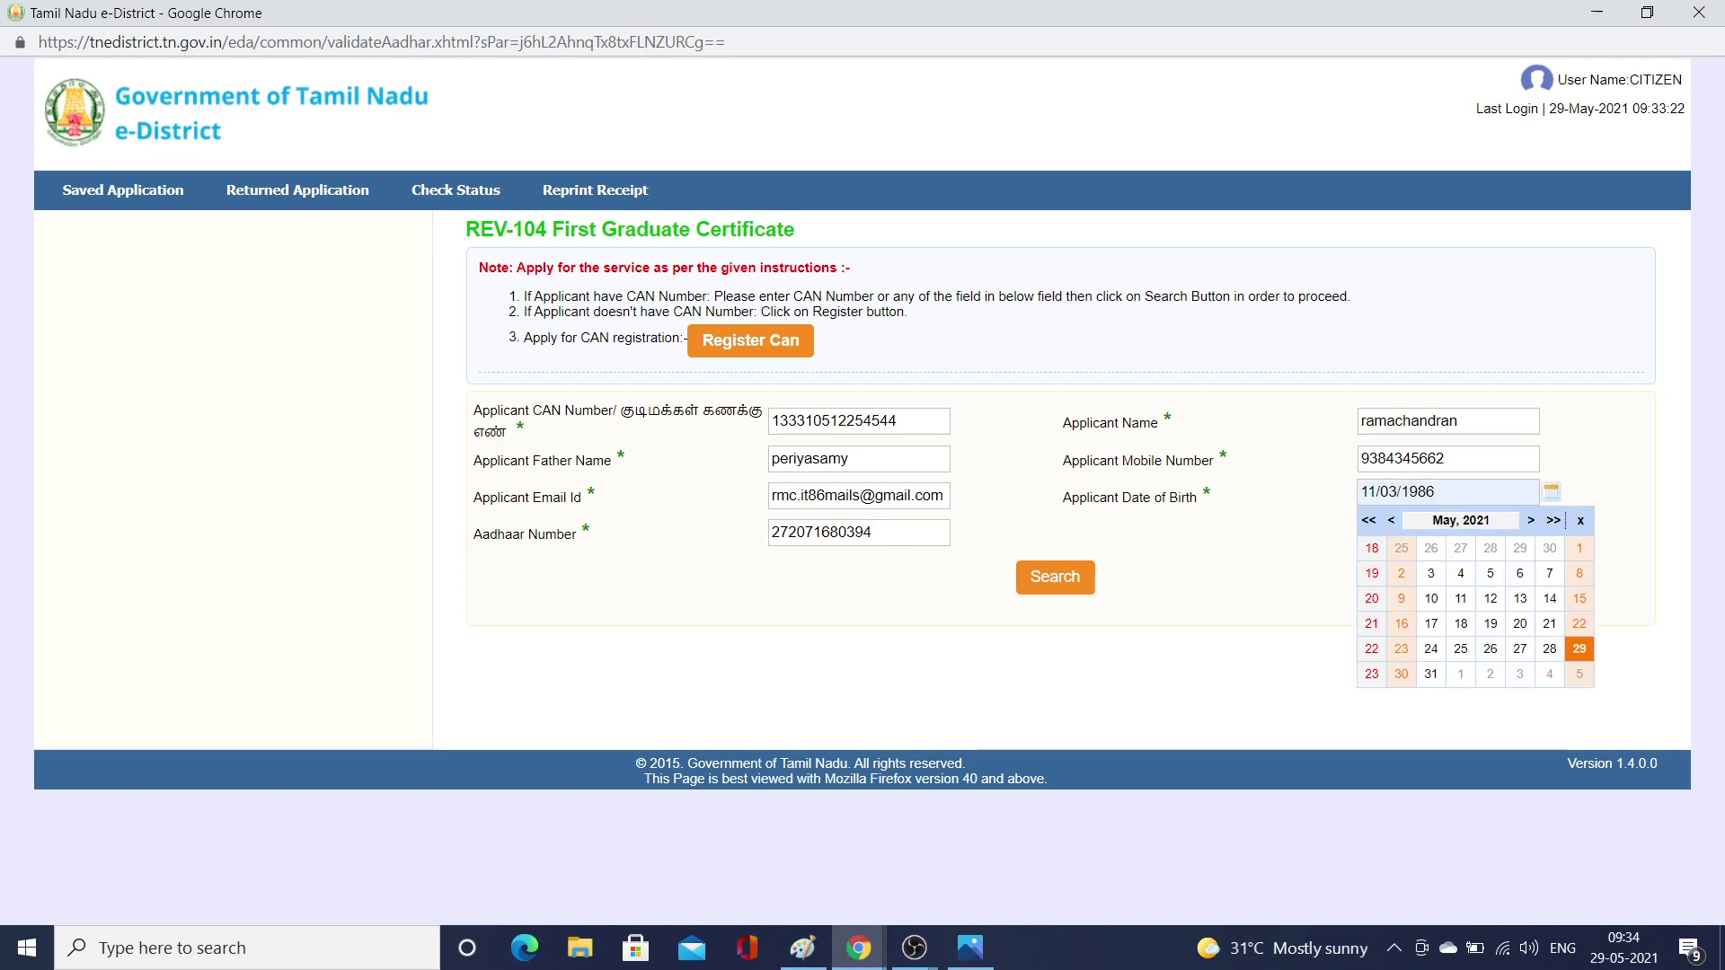
left_click(1446, 521)
left_click(1400, 568)
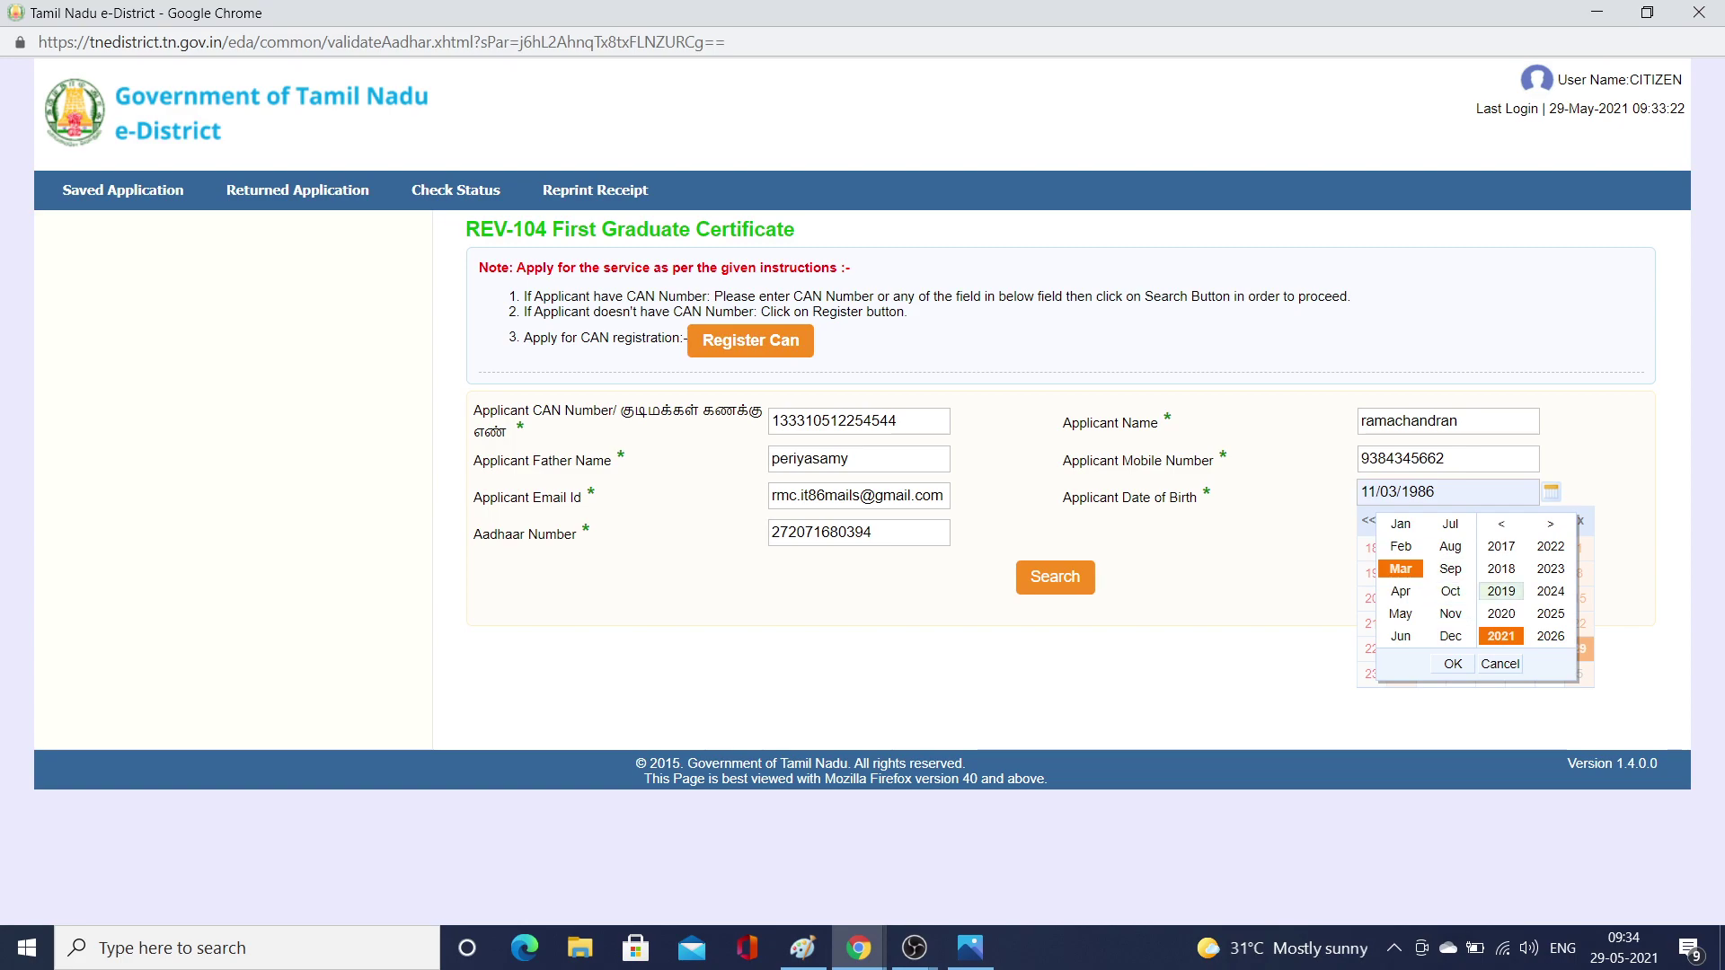
left_click(1501, 523)
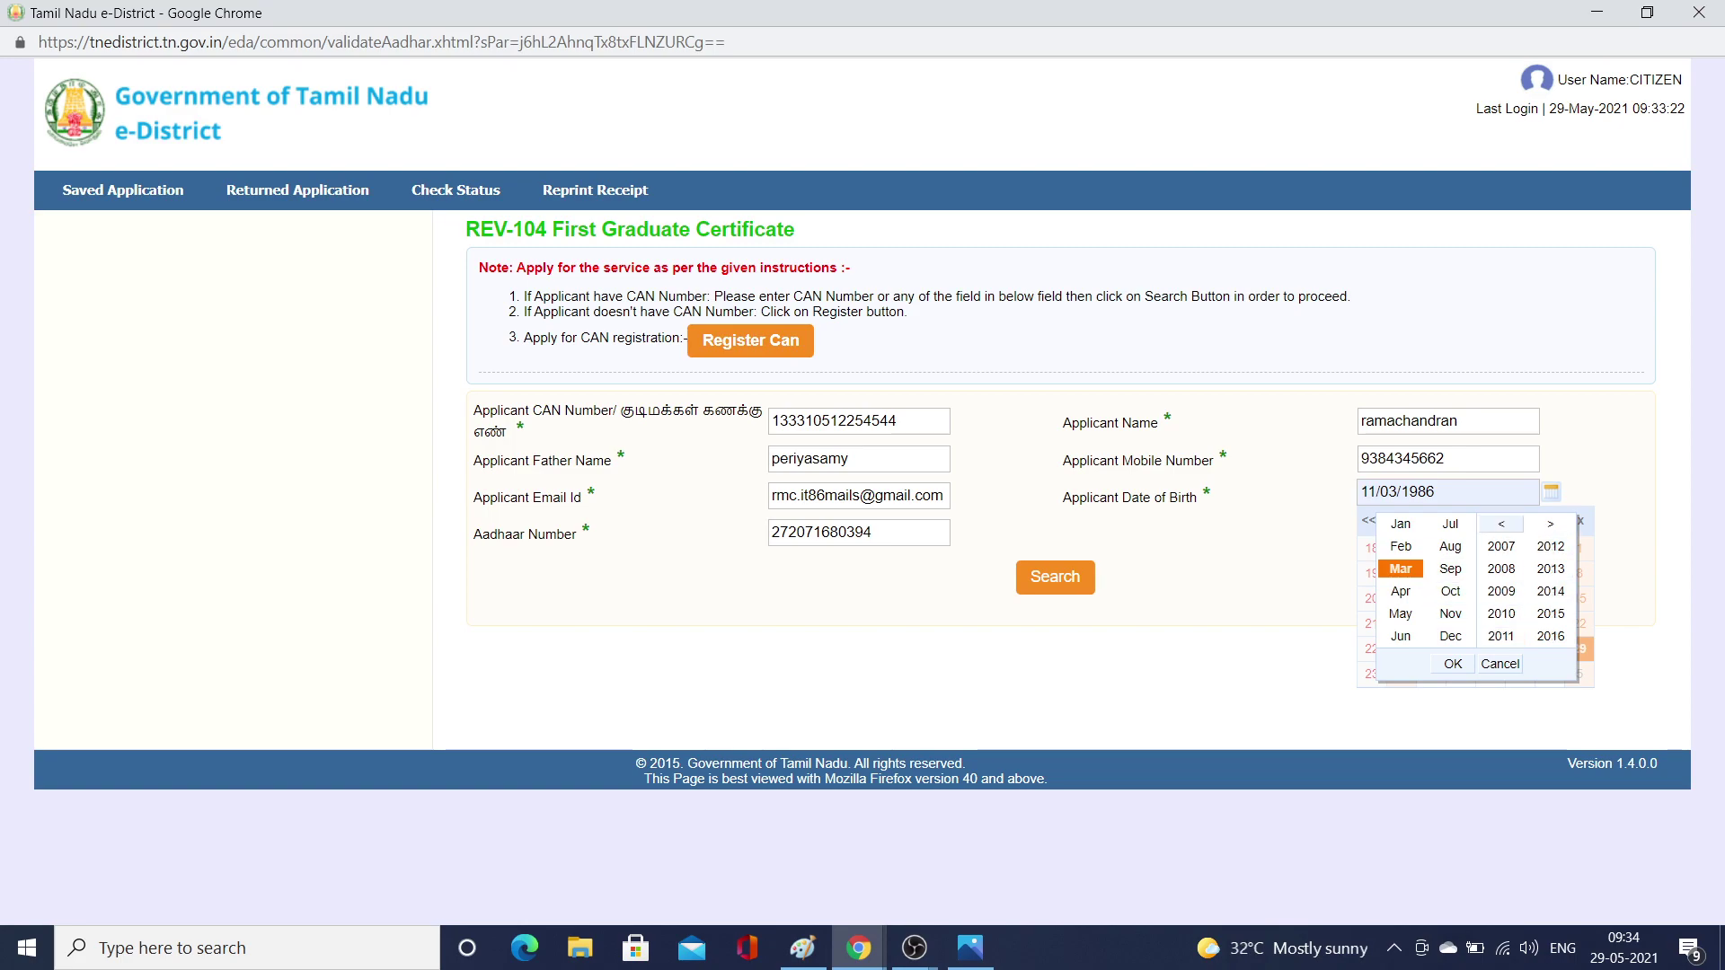
left_click(1501, 523)
left_click(1501, 523)
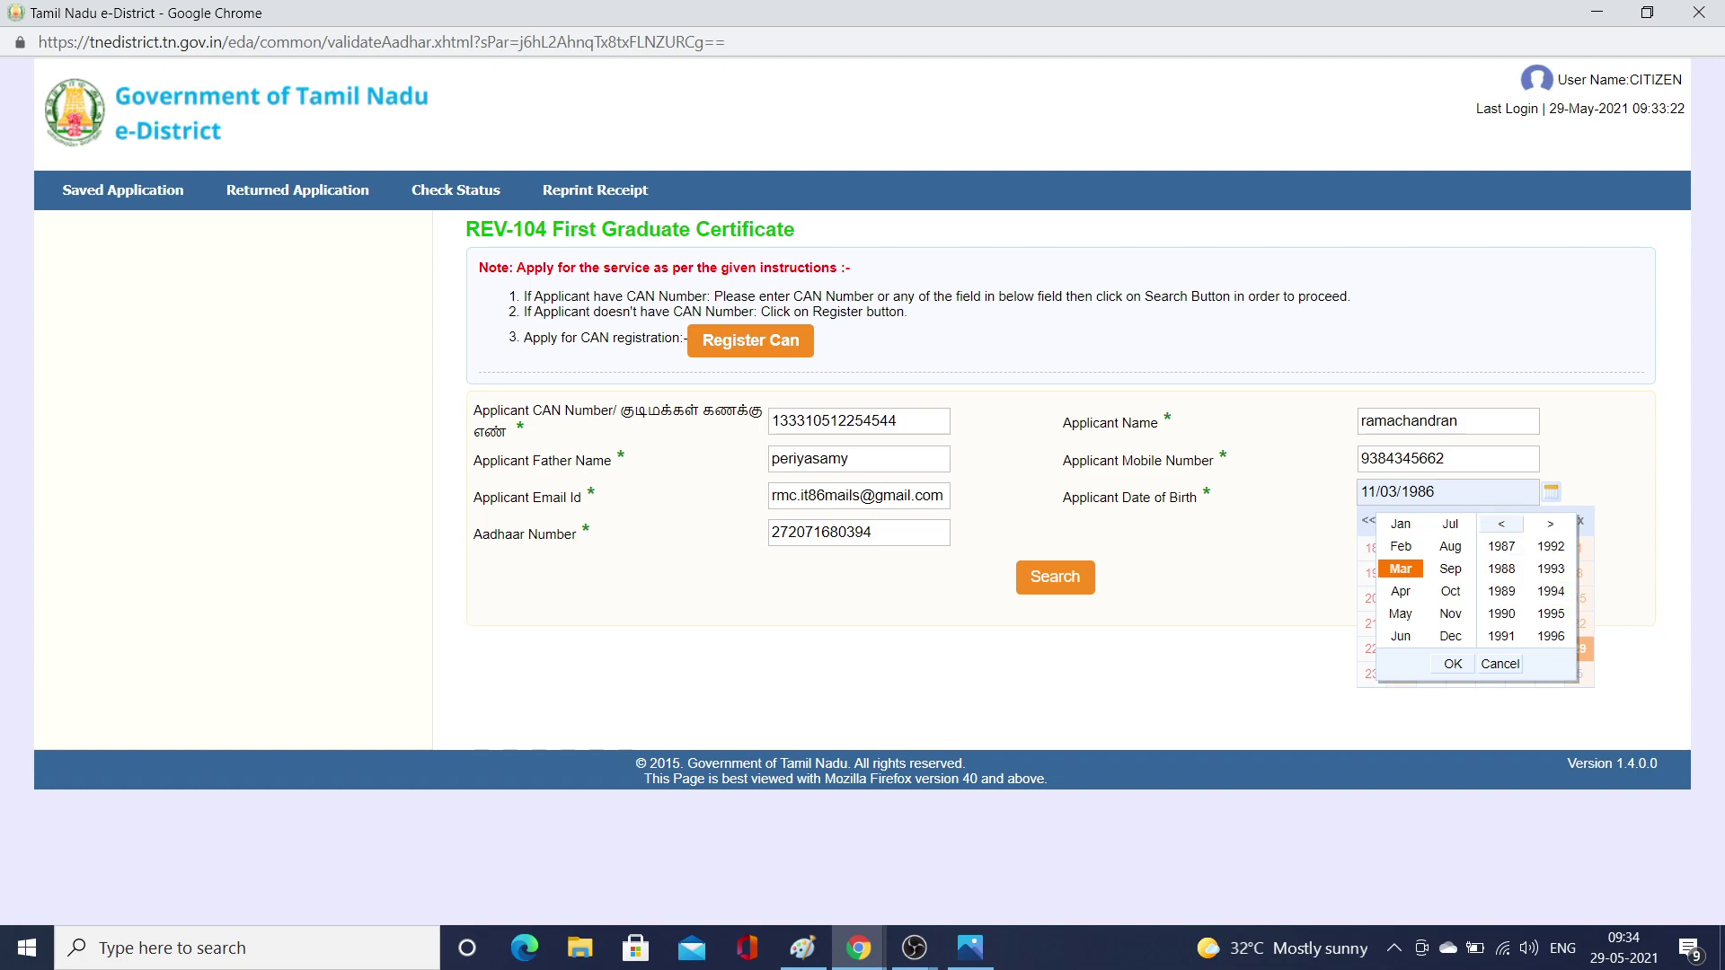
left_click(1551, 636)
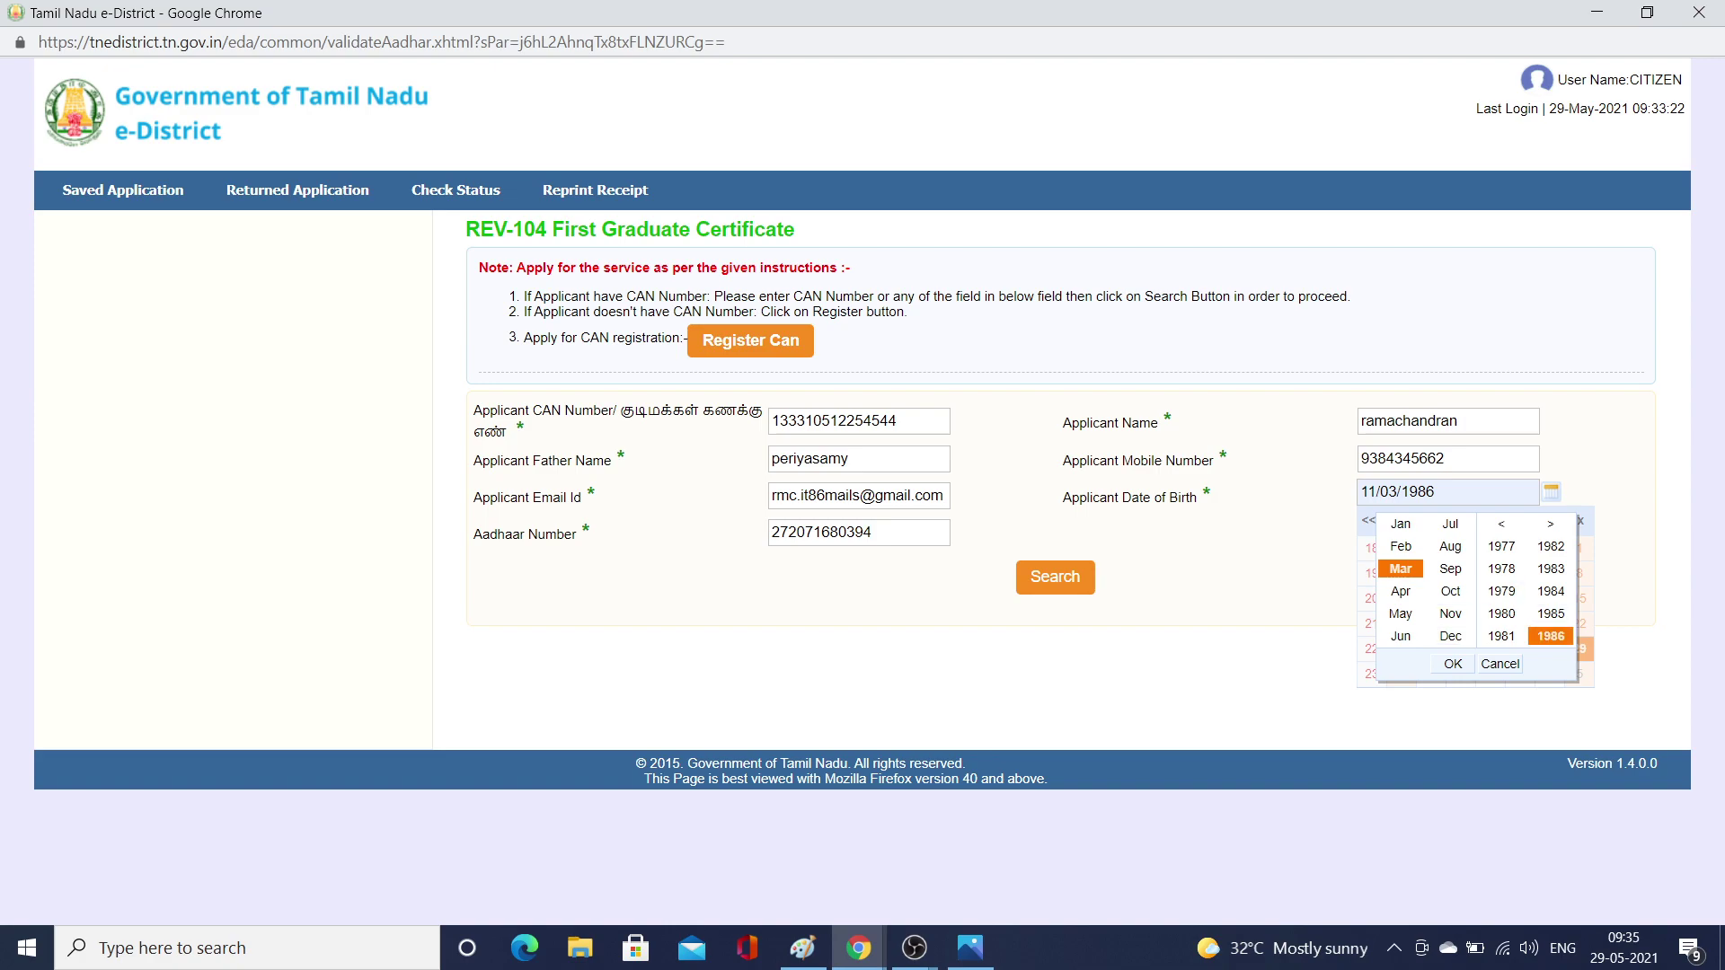
left_click(1453, 664)
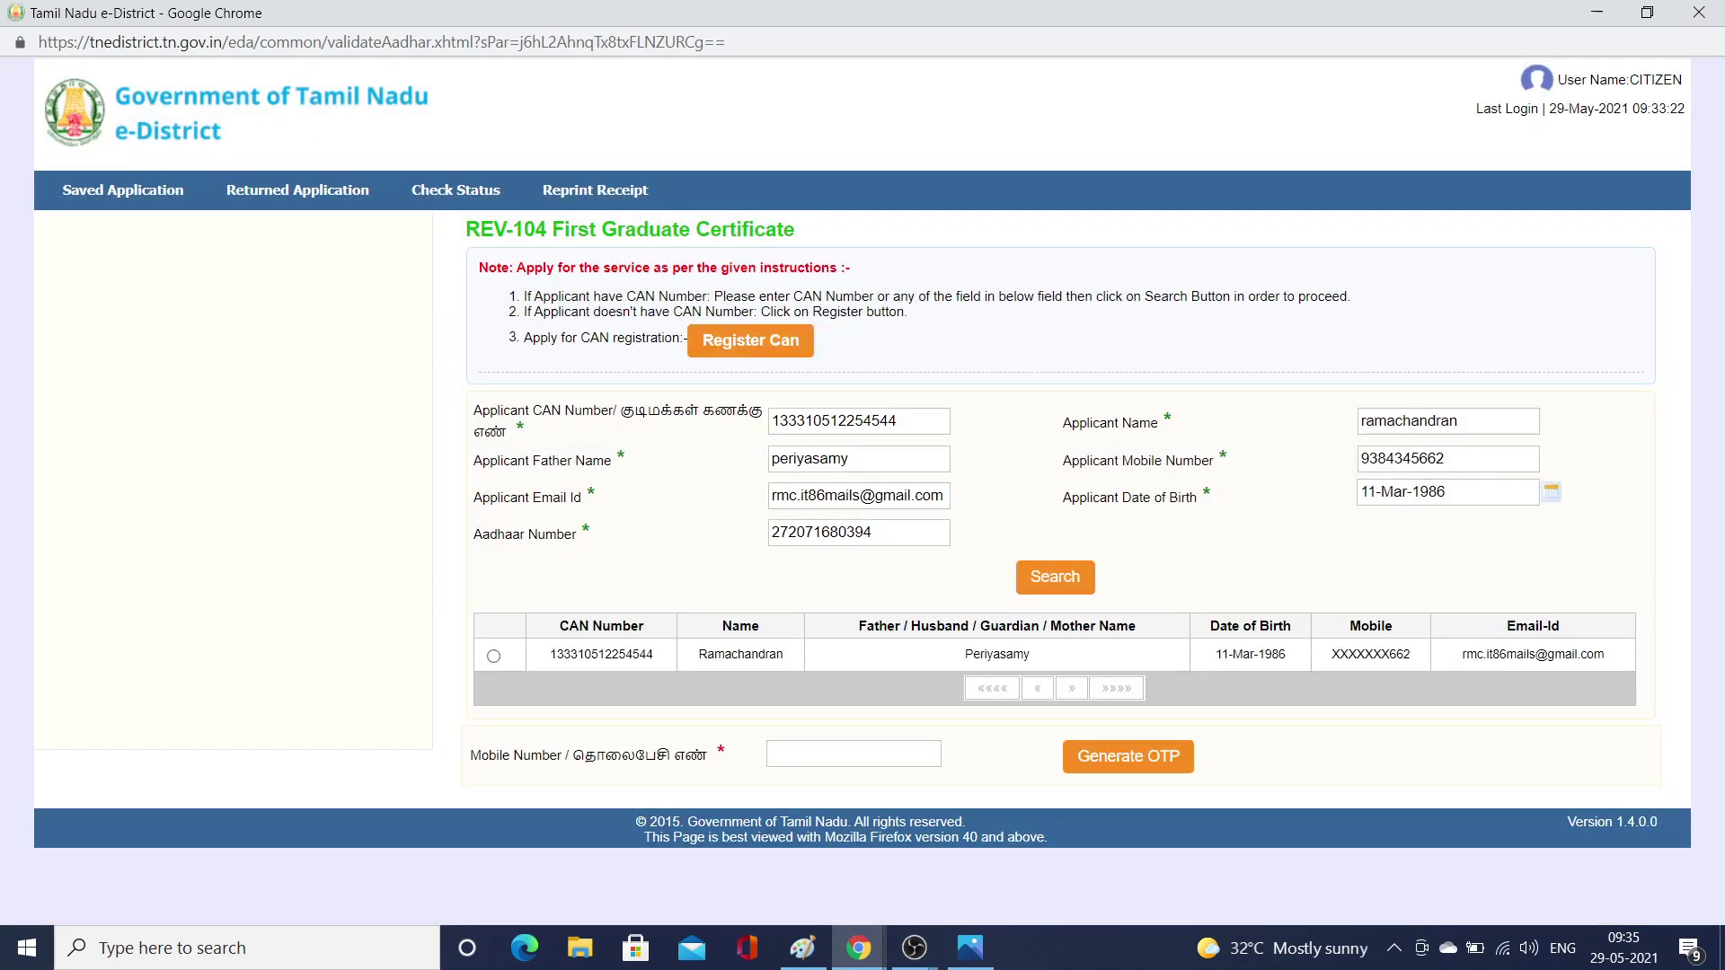
- Select the applicant's matching CAN record and generate an OTP to the registered mobile
left_click(854, 754)
left_click(493, 655)
left_click(1127, 756)
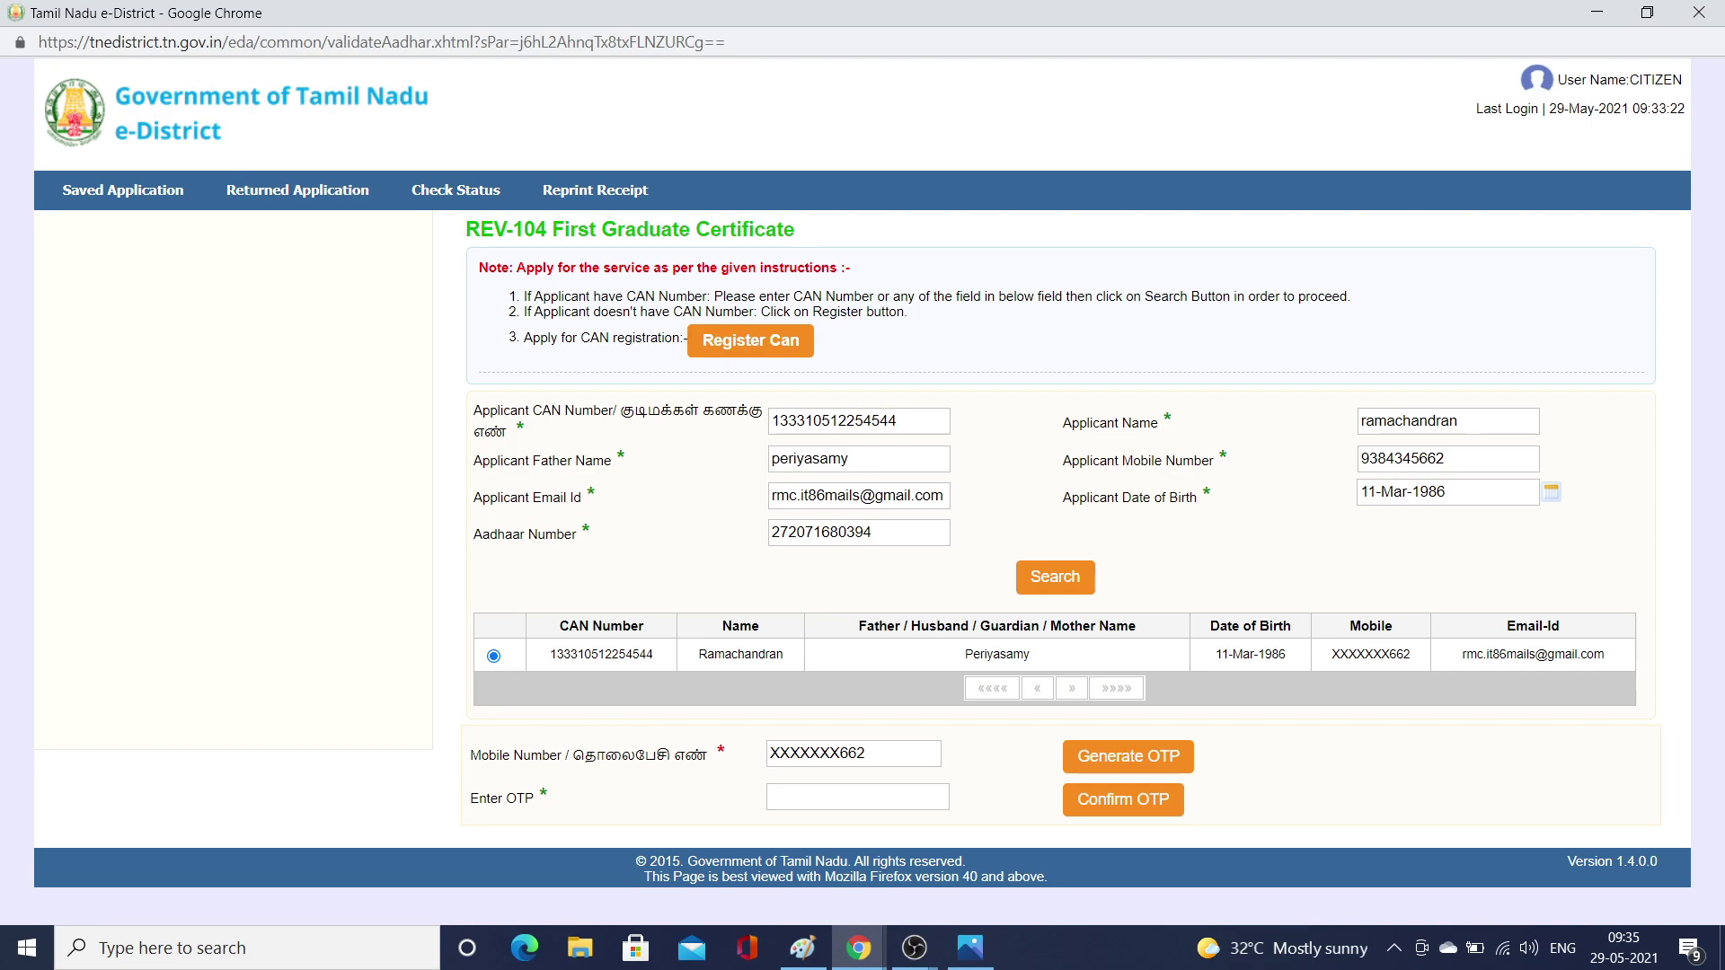
- Enter the received OTP, verify it, and proceed with this CAN
left_click(857, 796)
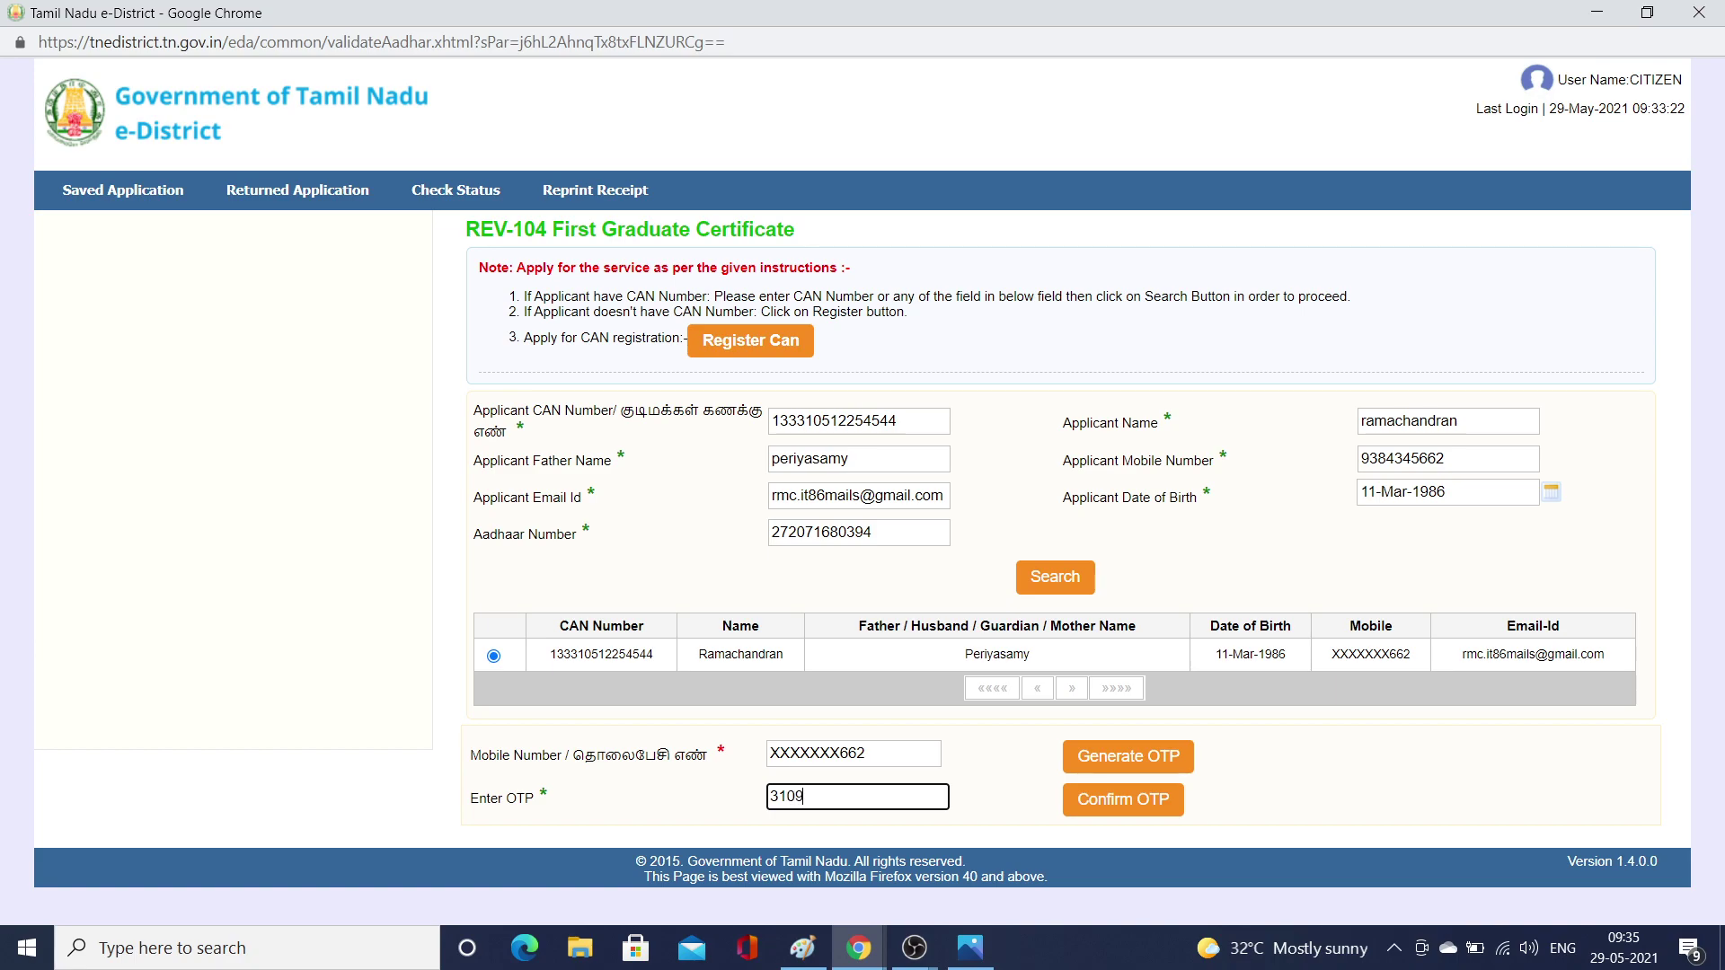
key("Return")
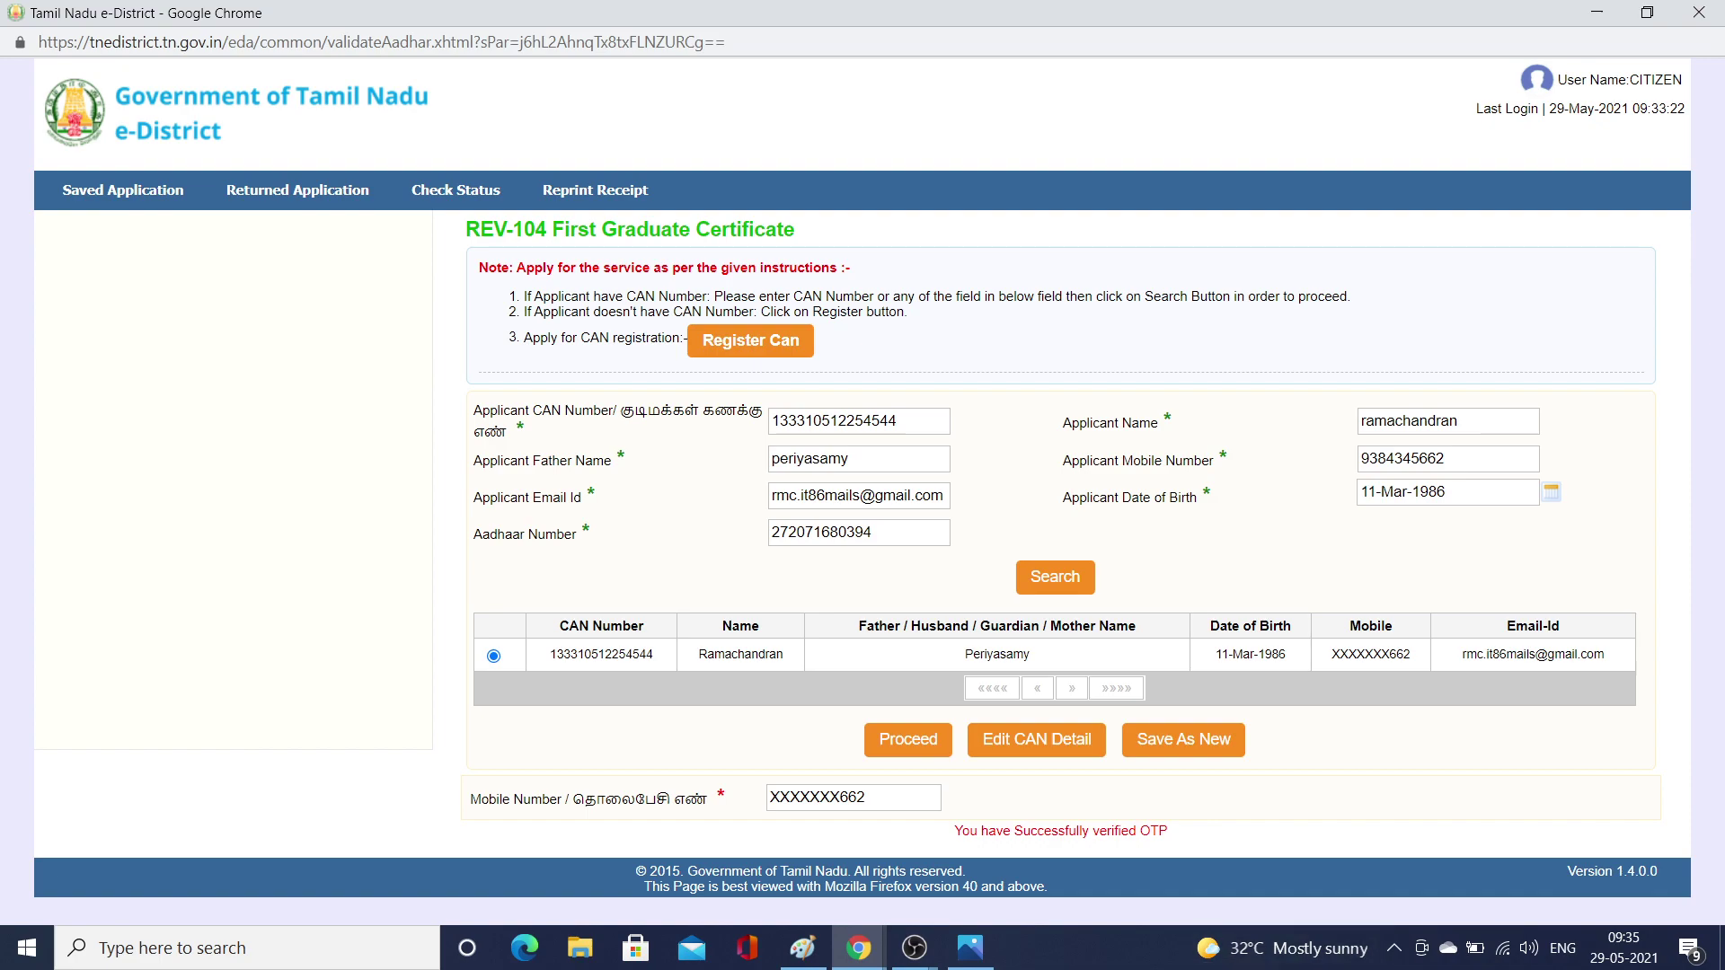
key("Return")
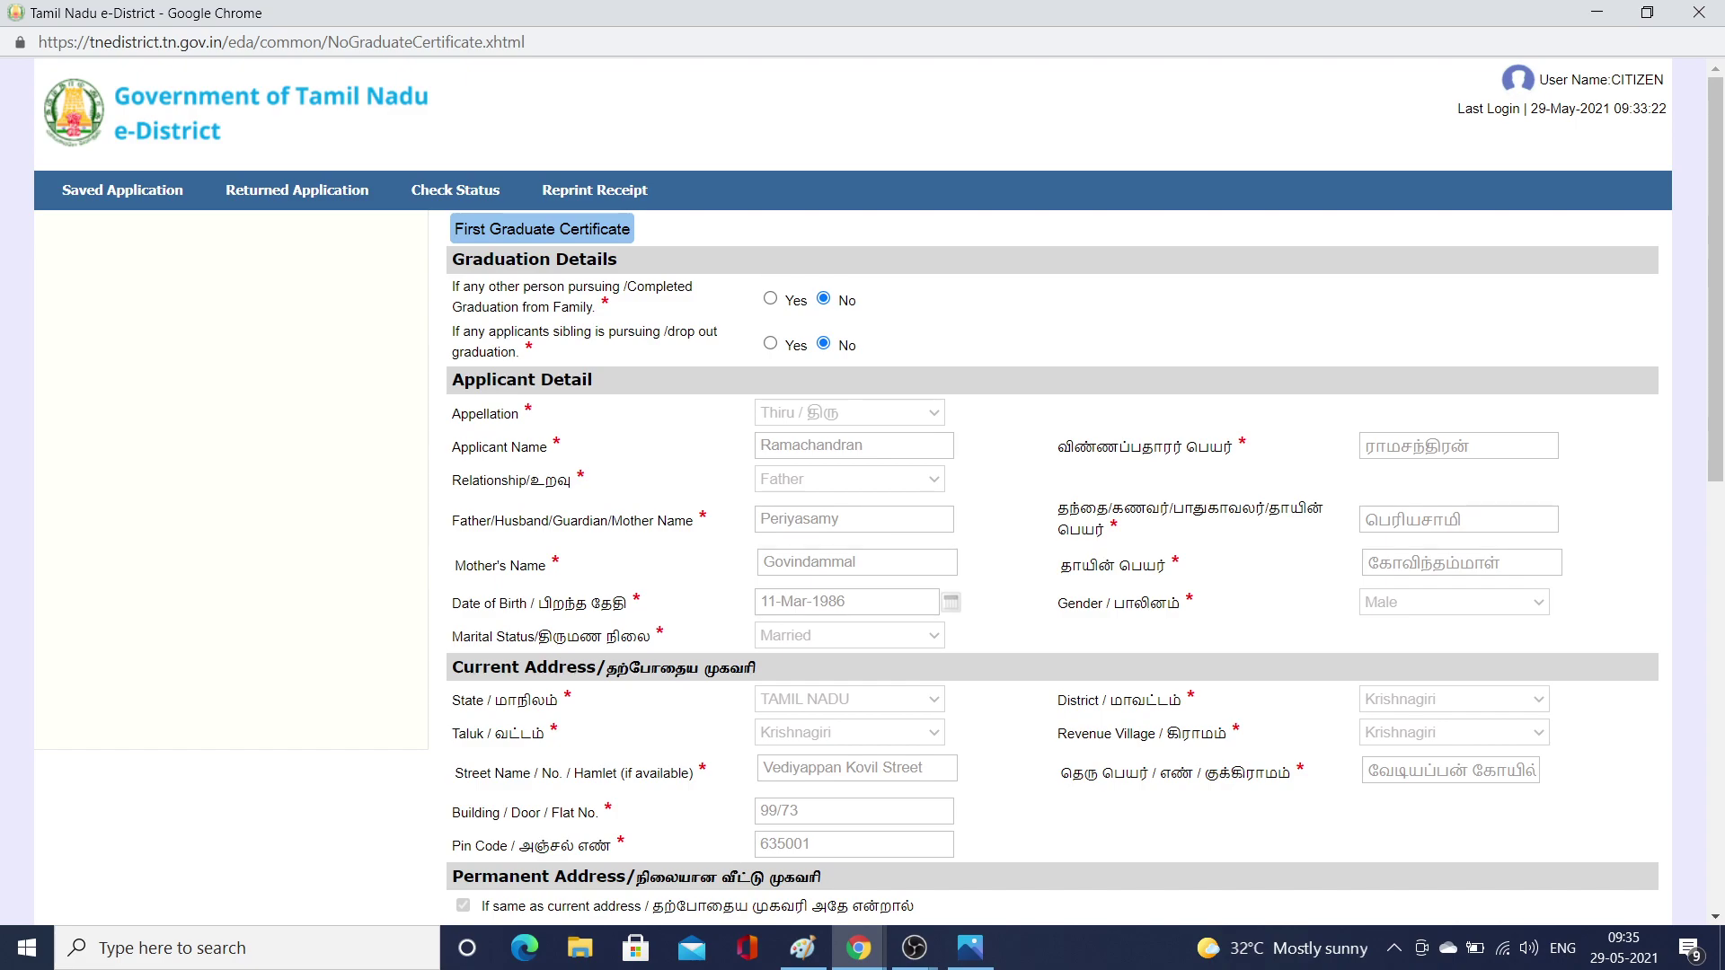
- Scroll through the application form to review the pre-filled address and contact details
scroll(862, 491, "down", 1)
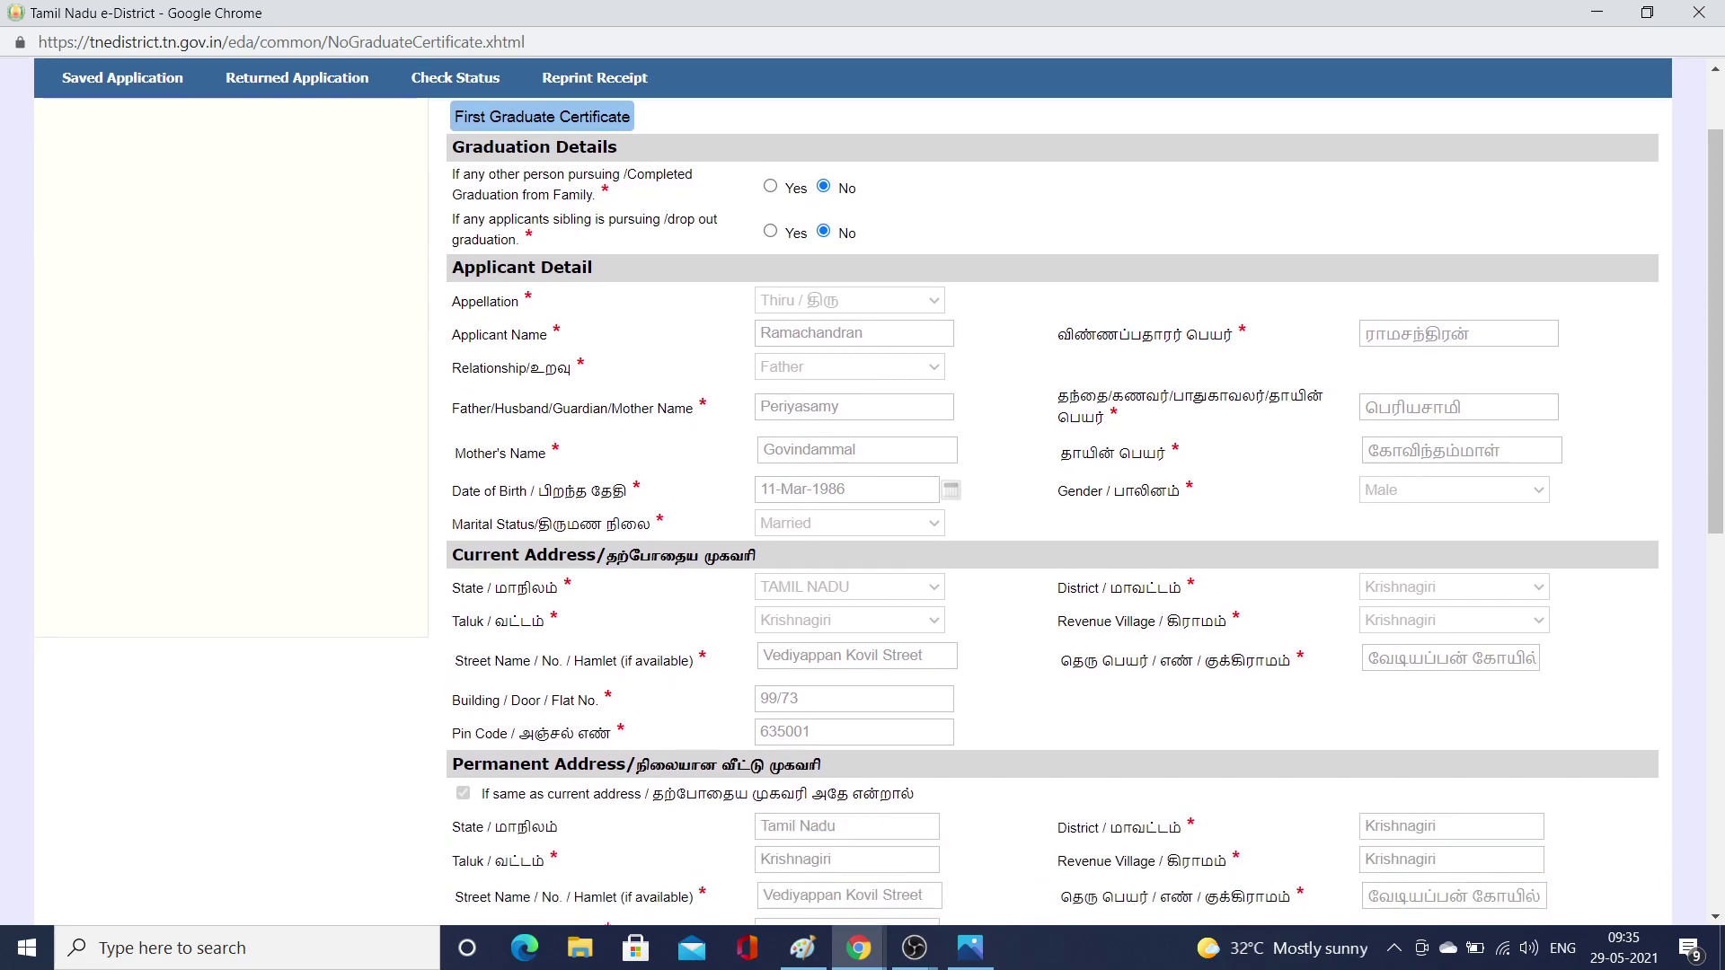
scroll(863, 491, "down", 5)
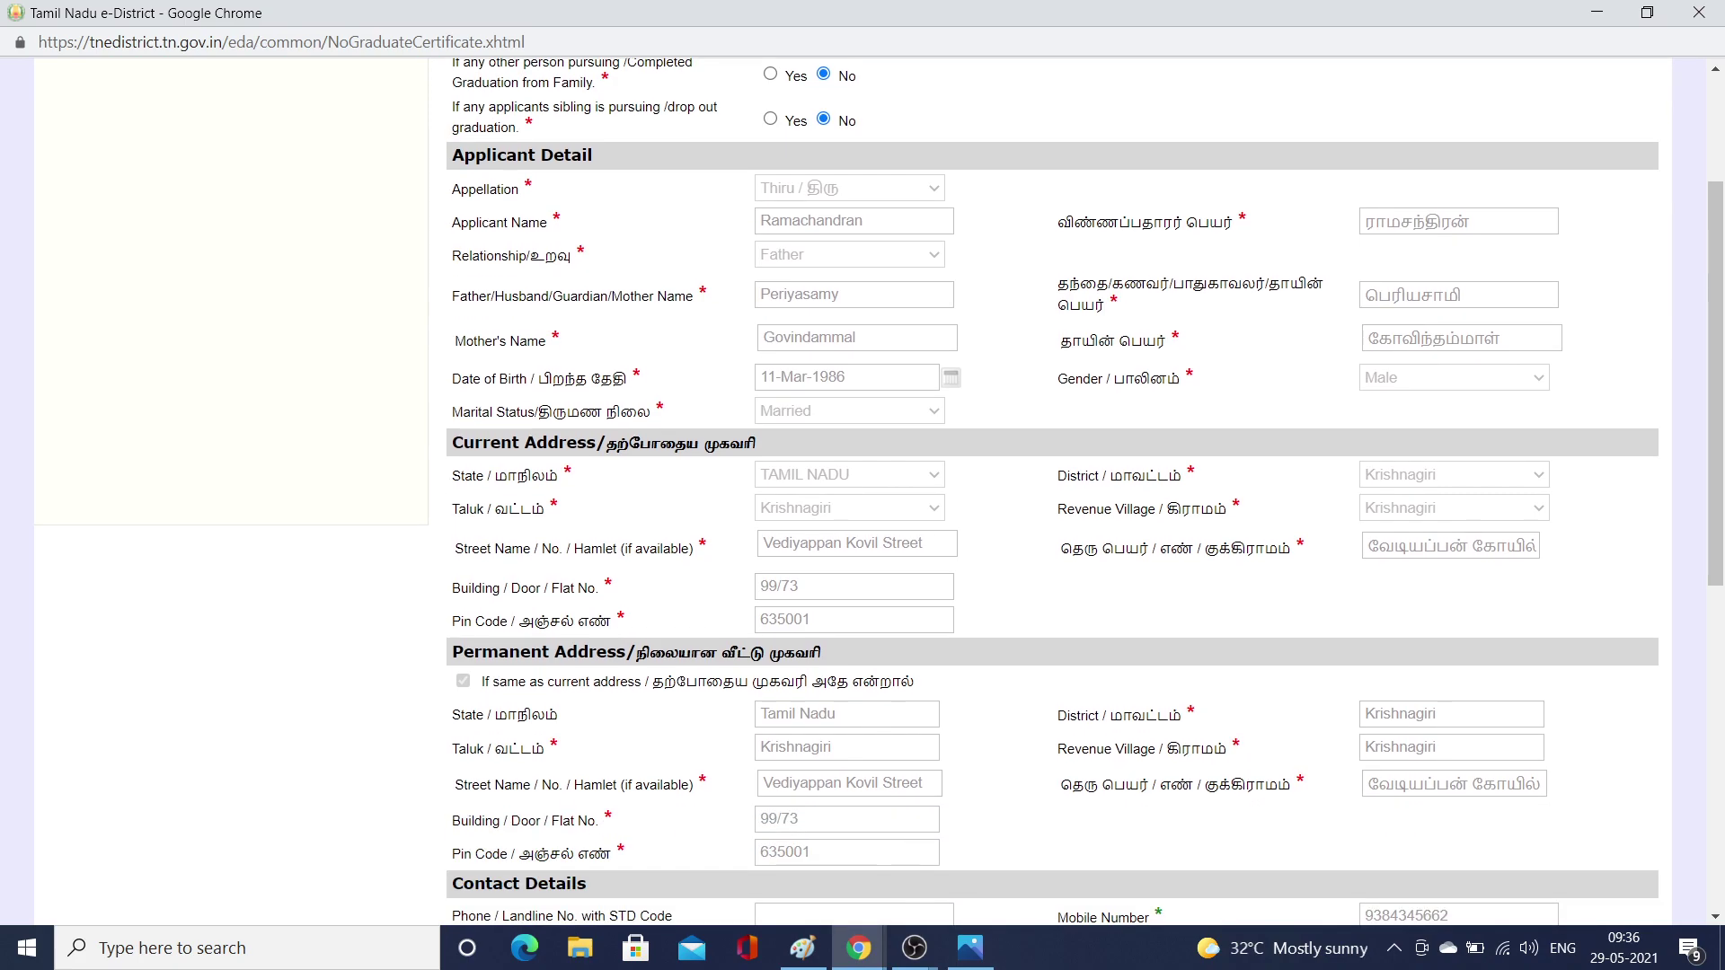
scroll(863, 491, "down", 2)
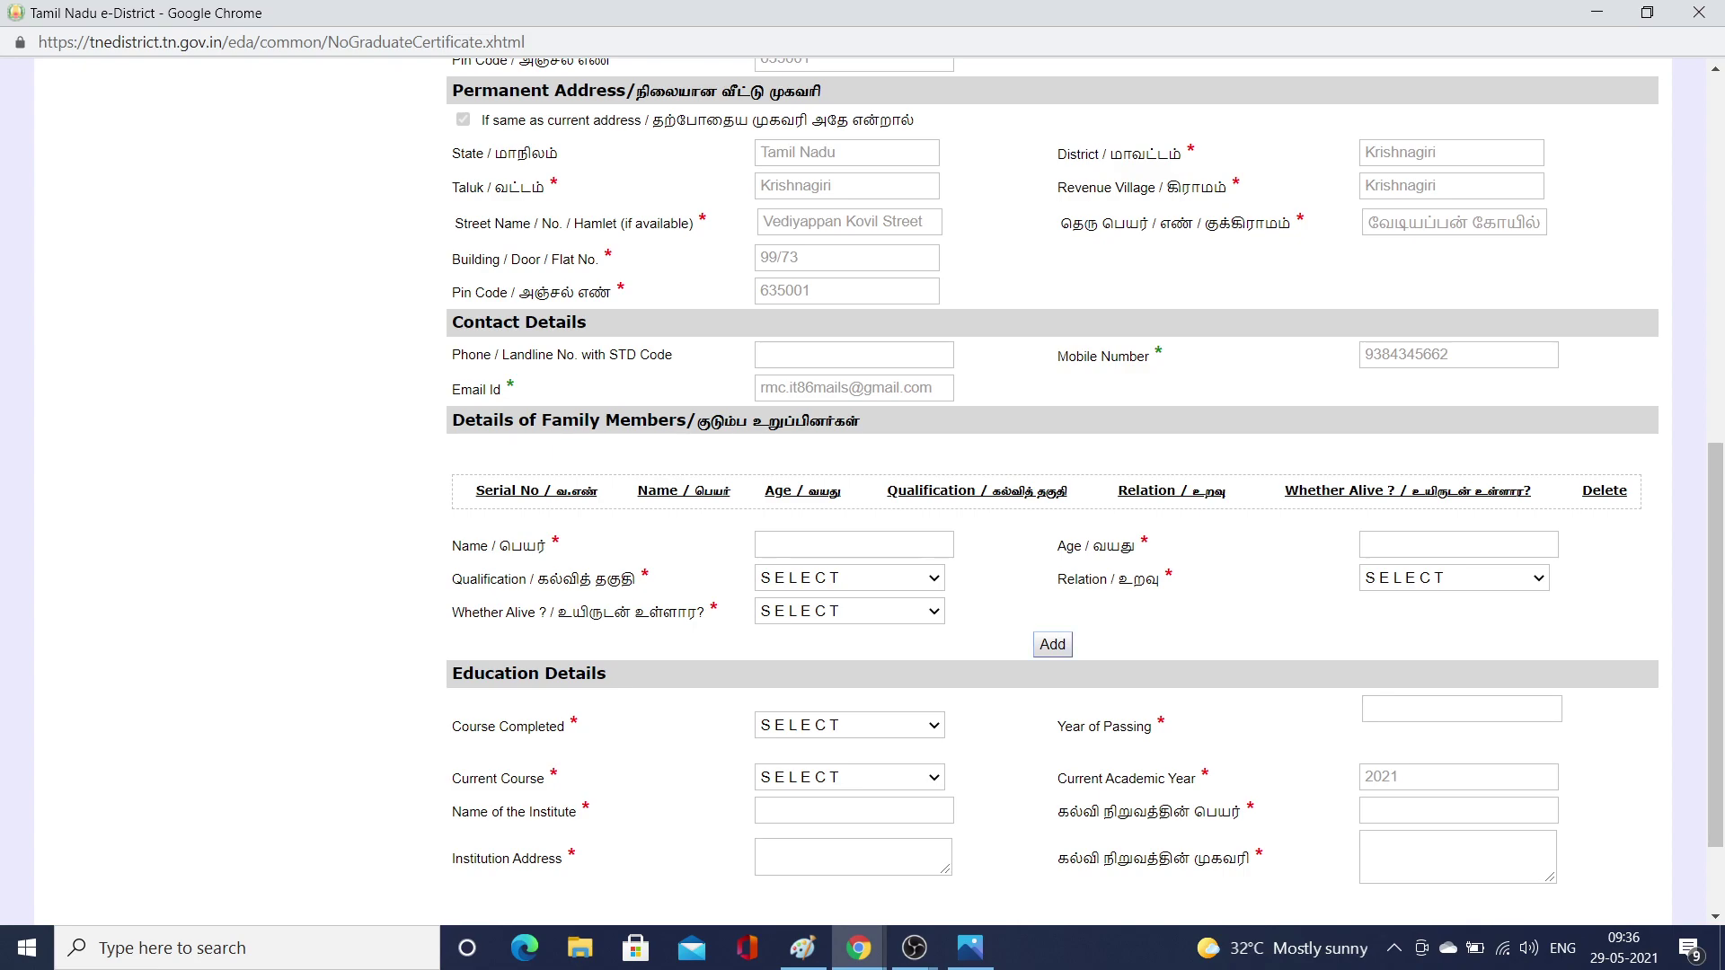
scroll(862, 491, "down", 3)
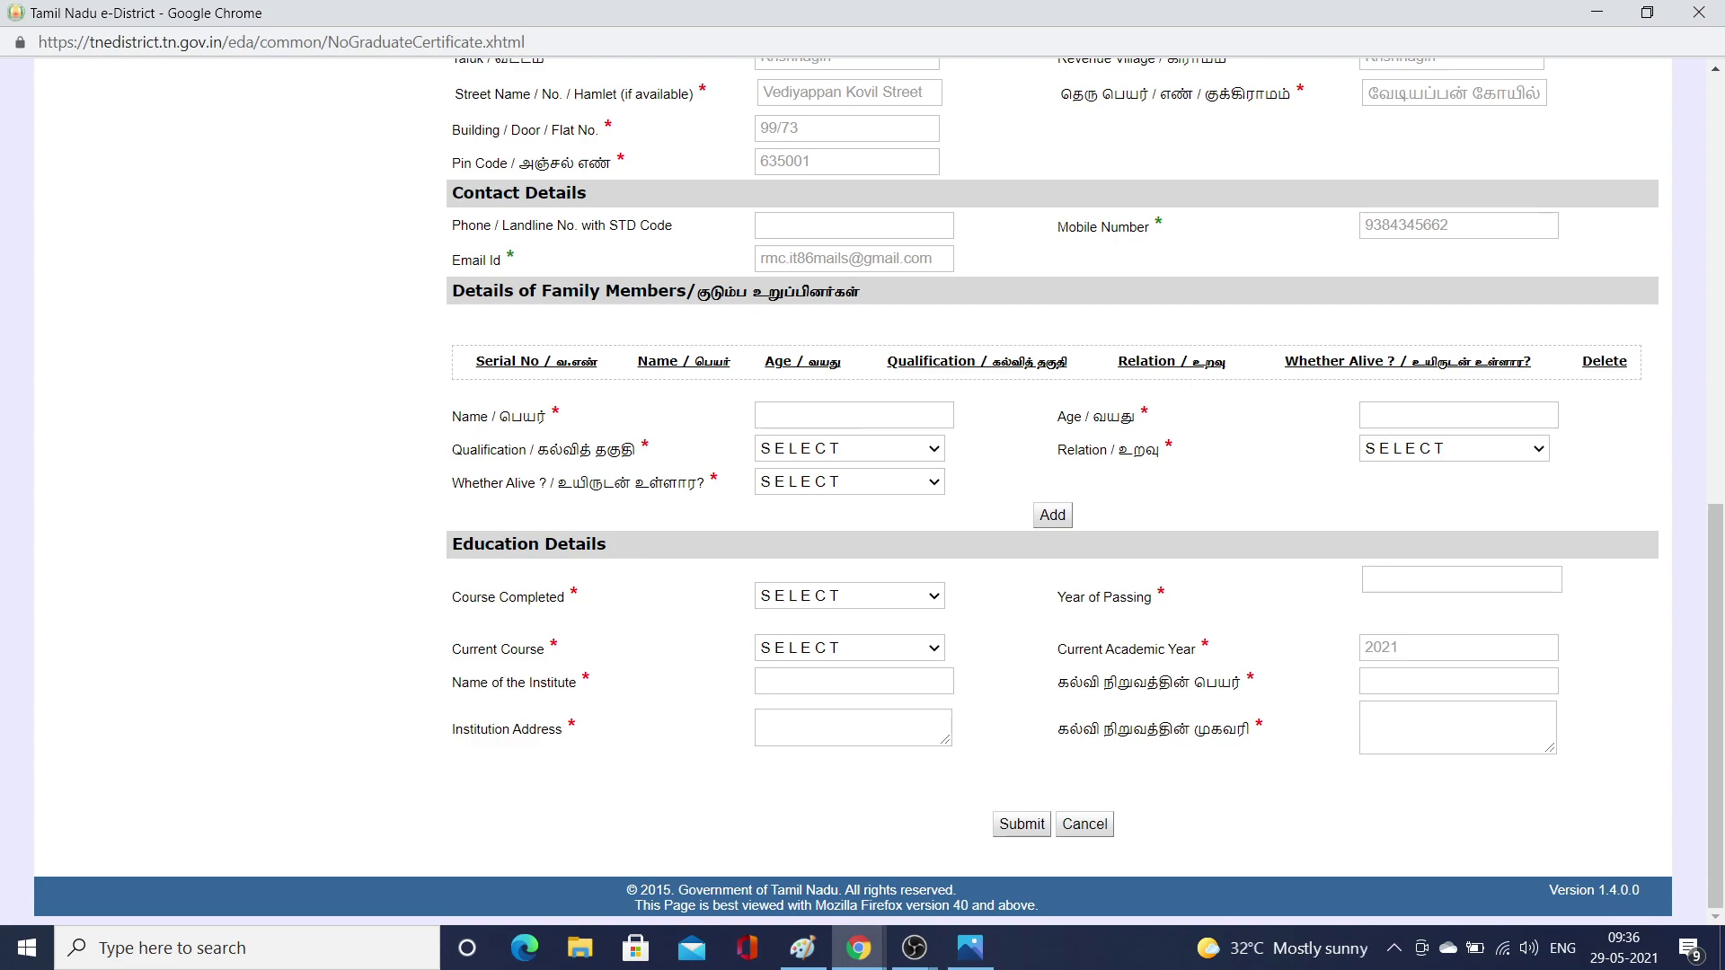
- Browse the Course Completed and Current Course choices, submit the form with education blank, then minimize e-District
left_click(849, 596)
key("Down")
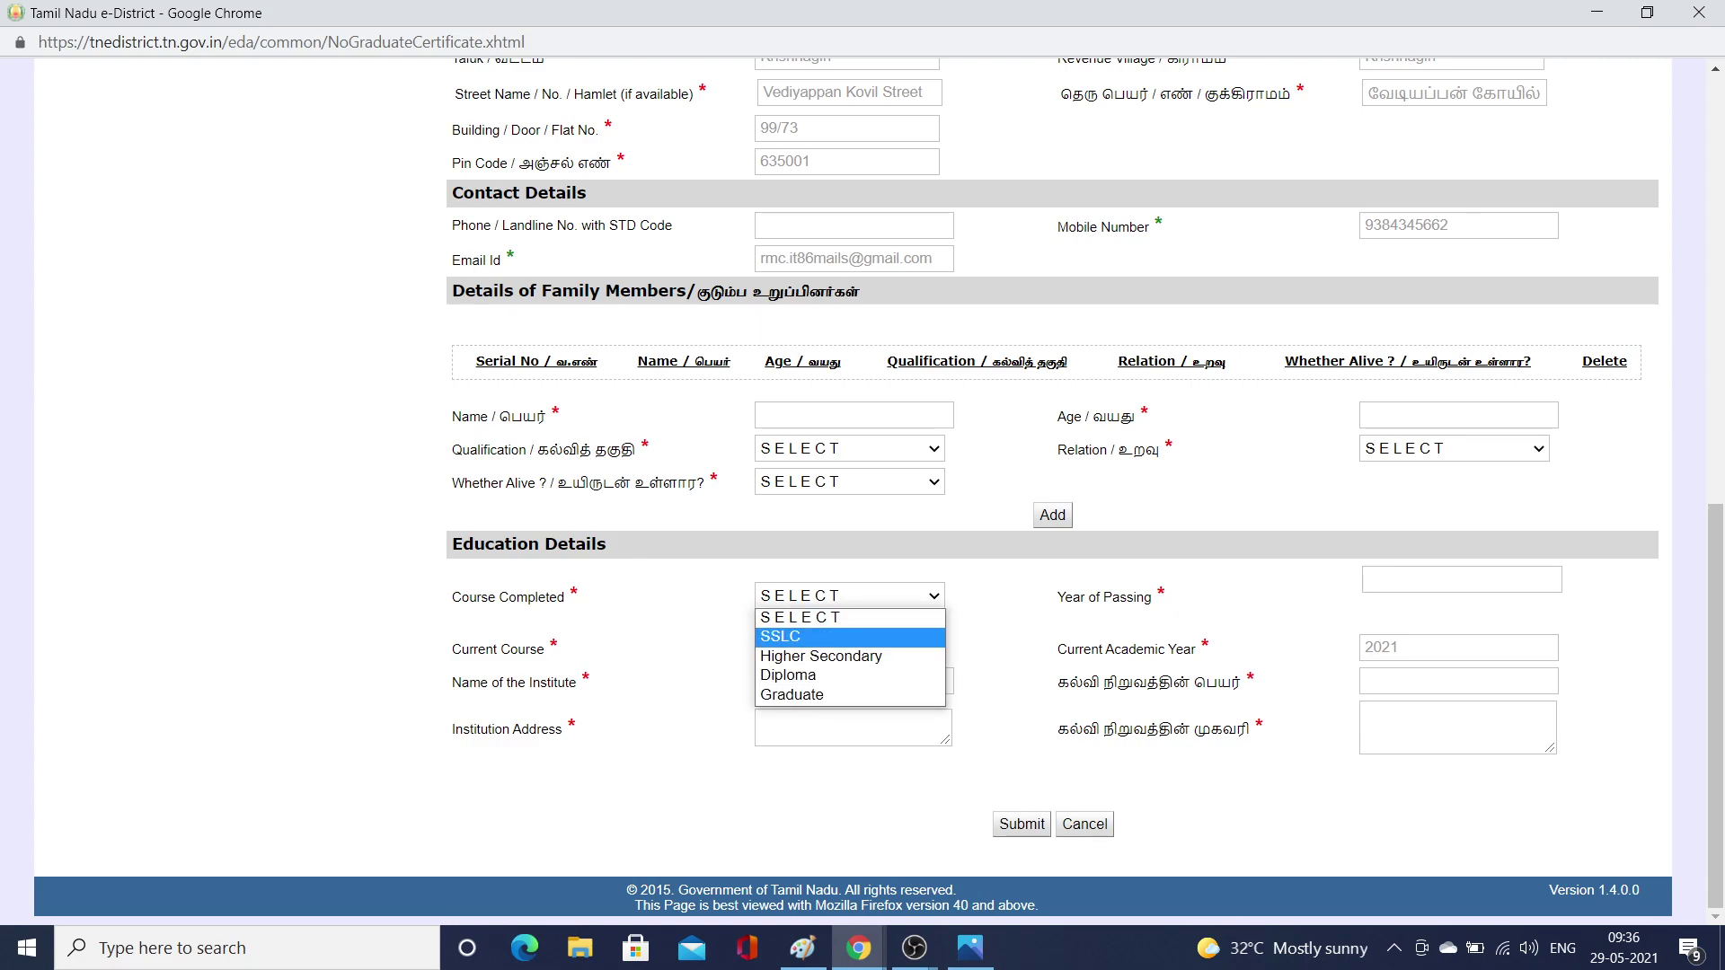
key("Down")
key("Down")
key("Down")
key("Up")
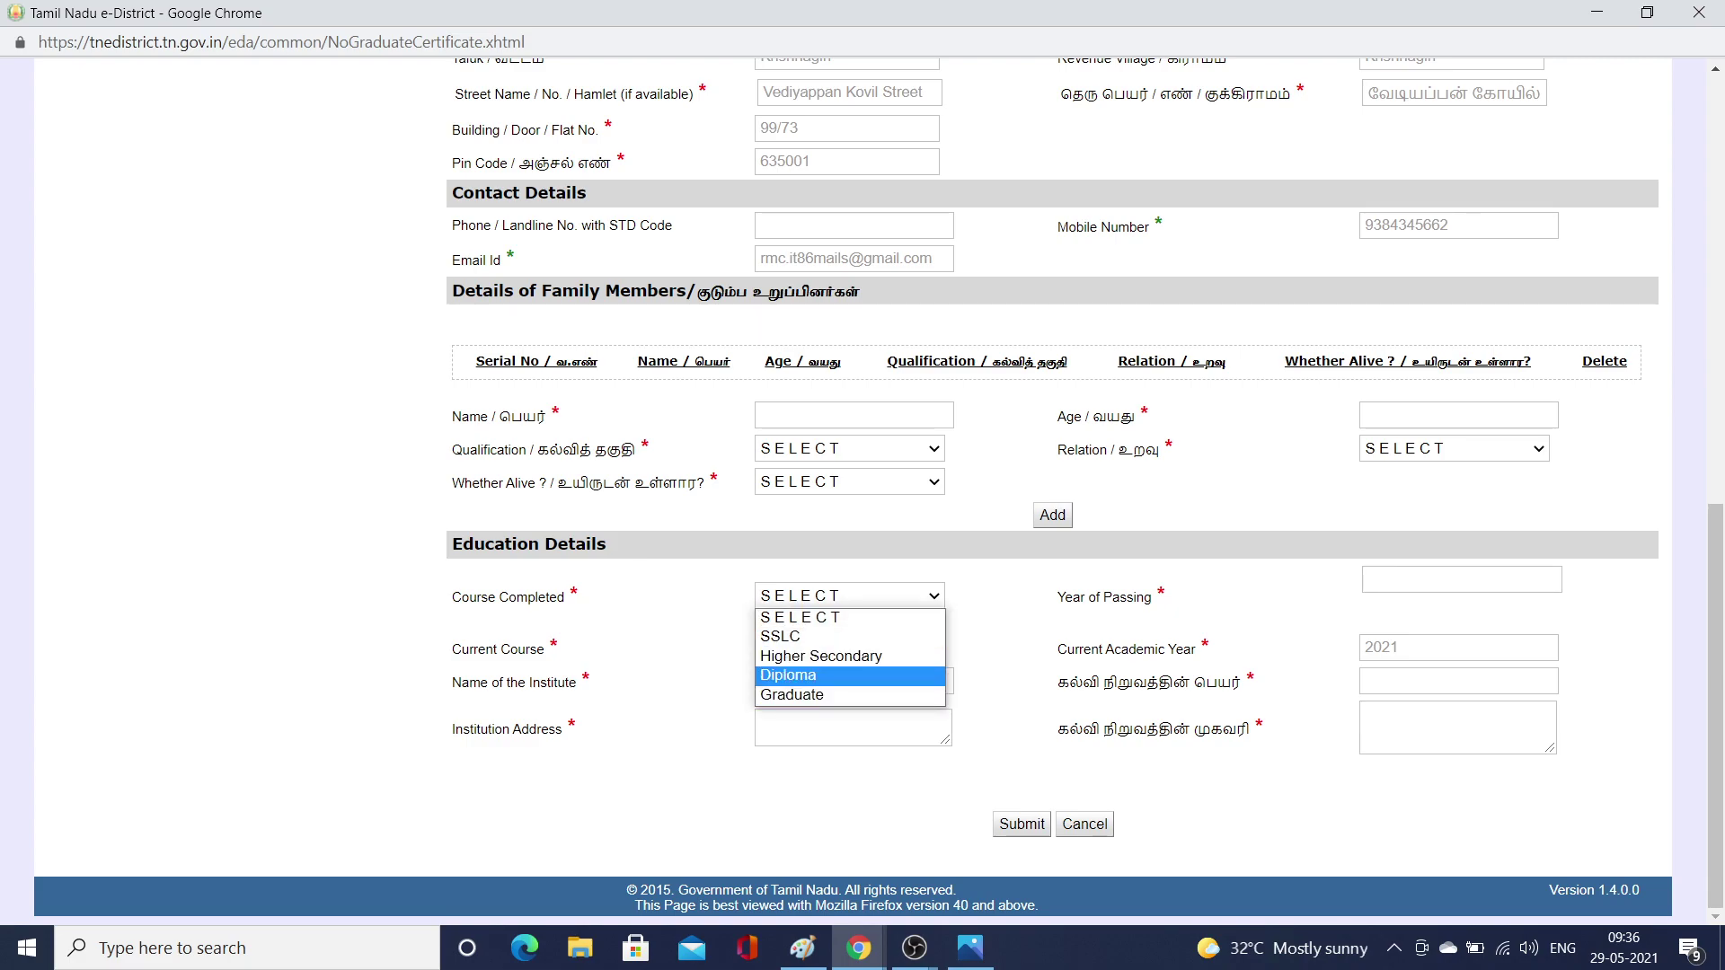
key("Escape")
key("Tab")
key("alt+Down")
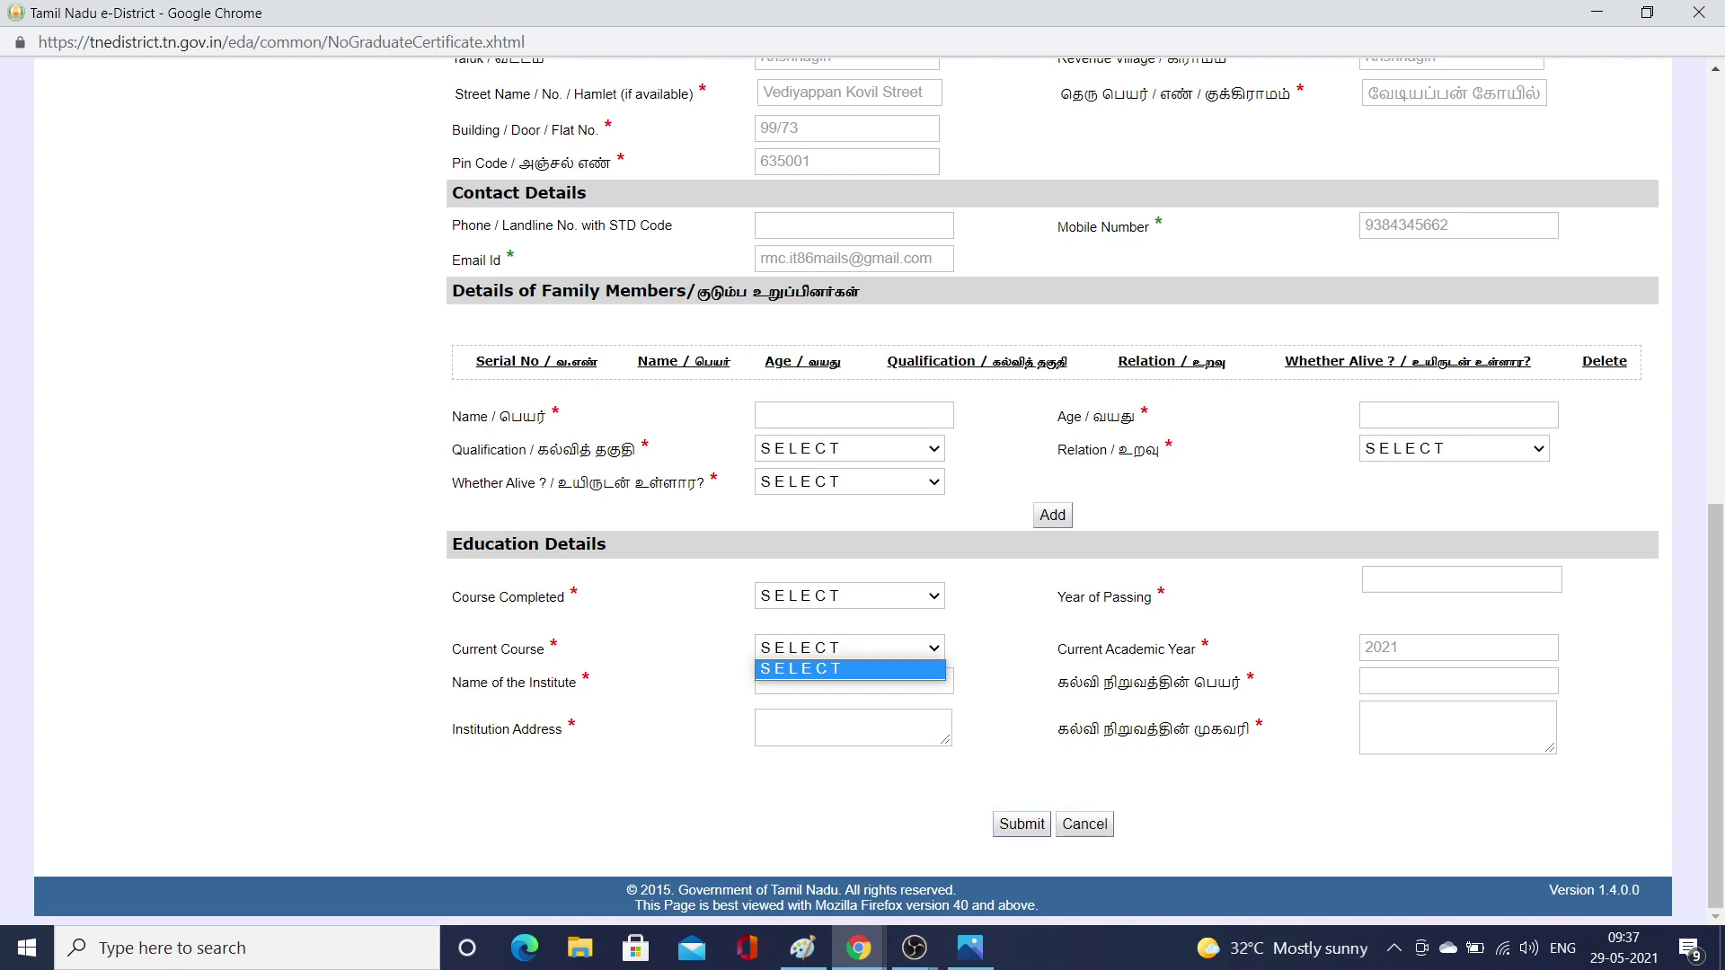
key("Return")
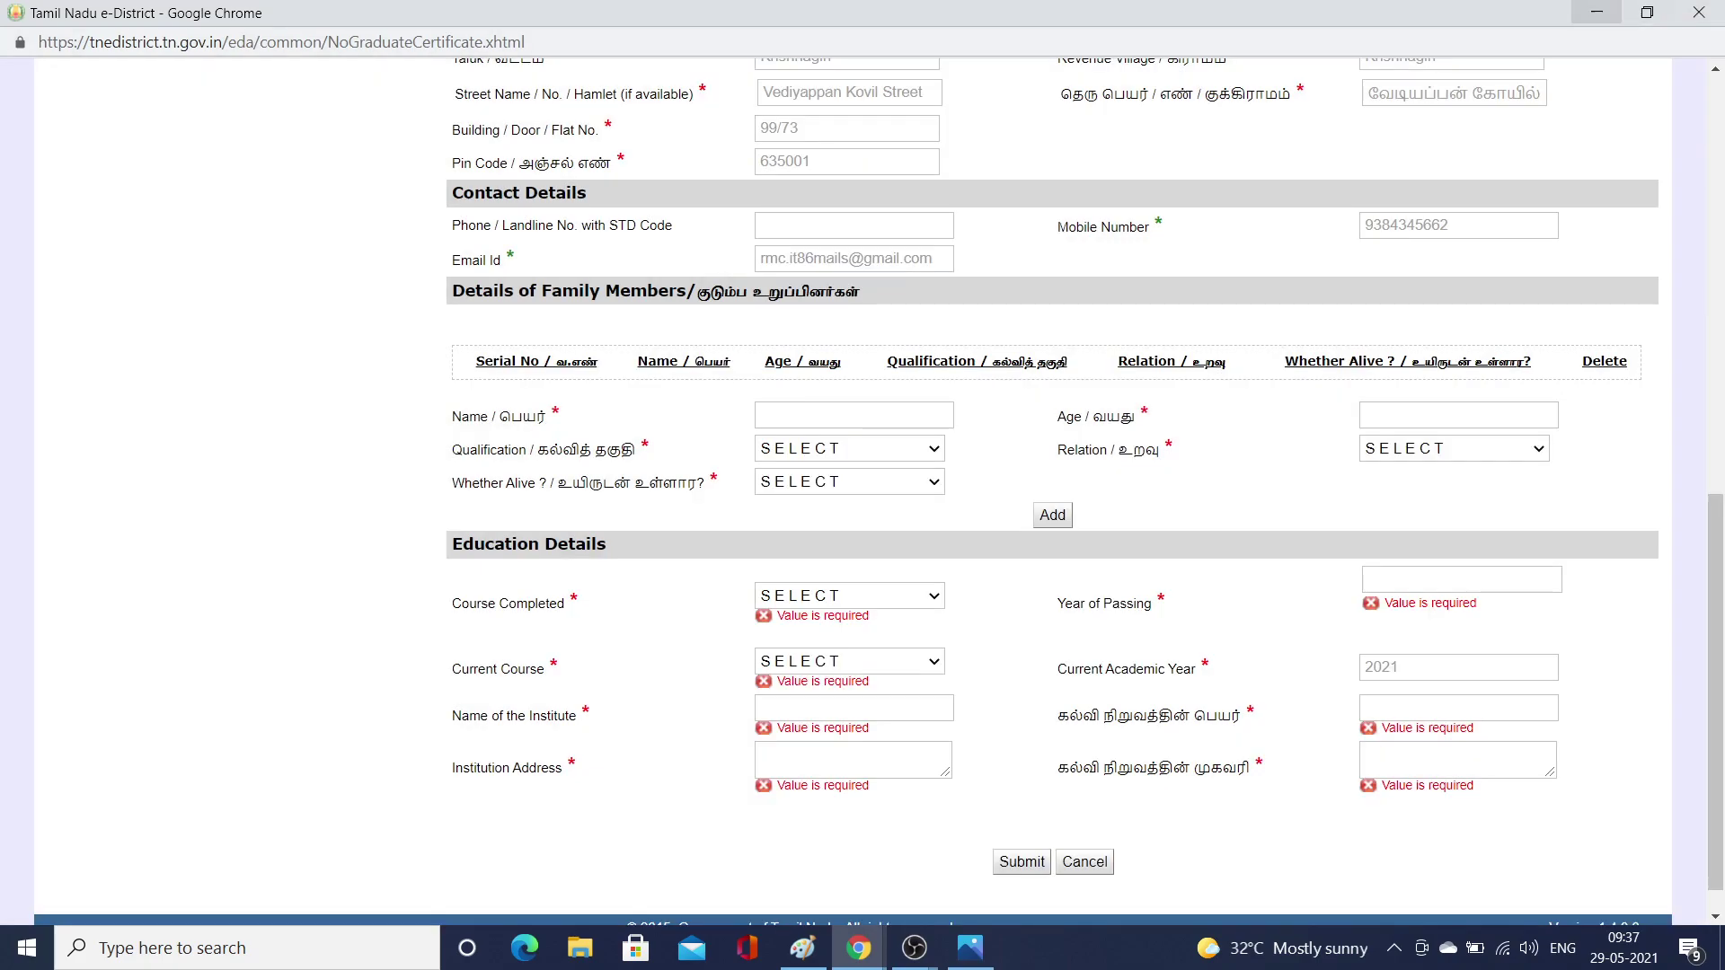
left_click(1596, 12)
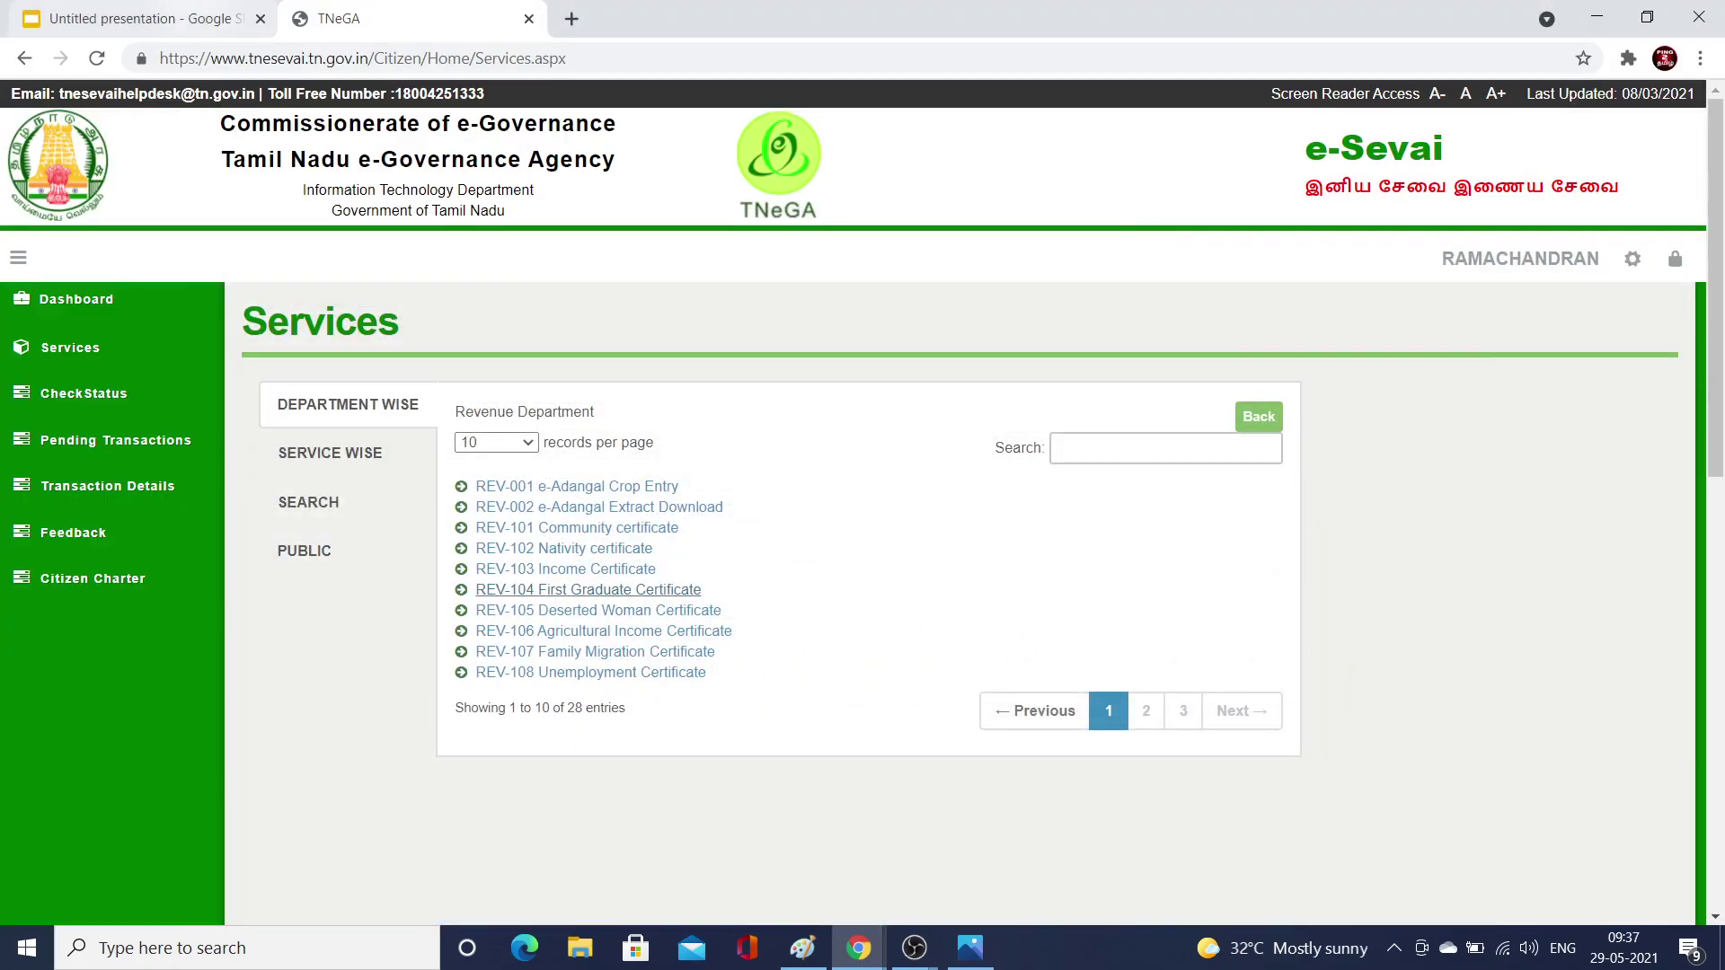
- Present the Untitled presentation of screenshots full screen using View > Present
left_click(180, 18)
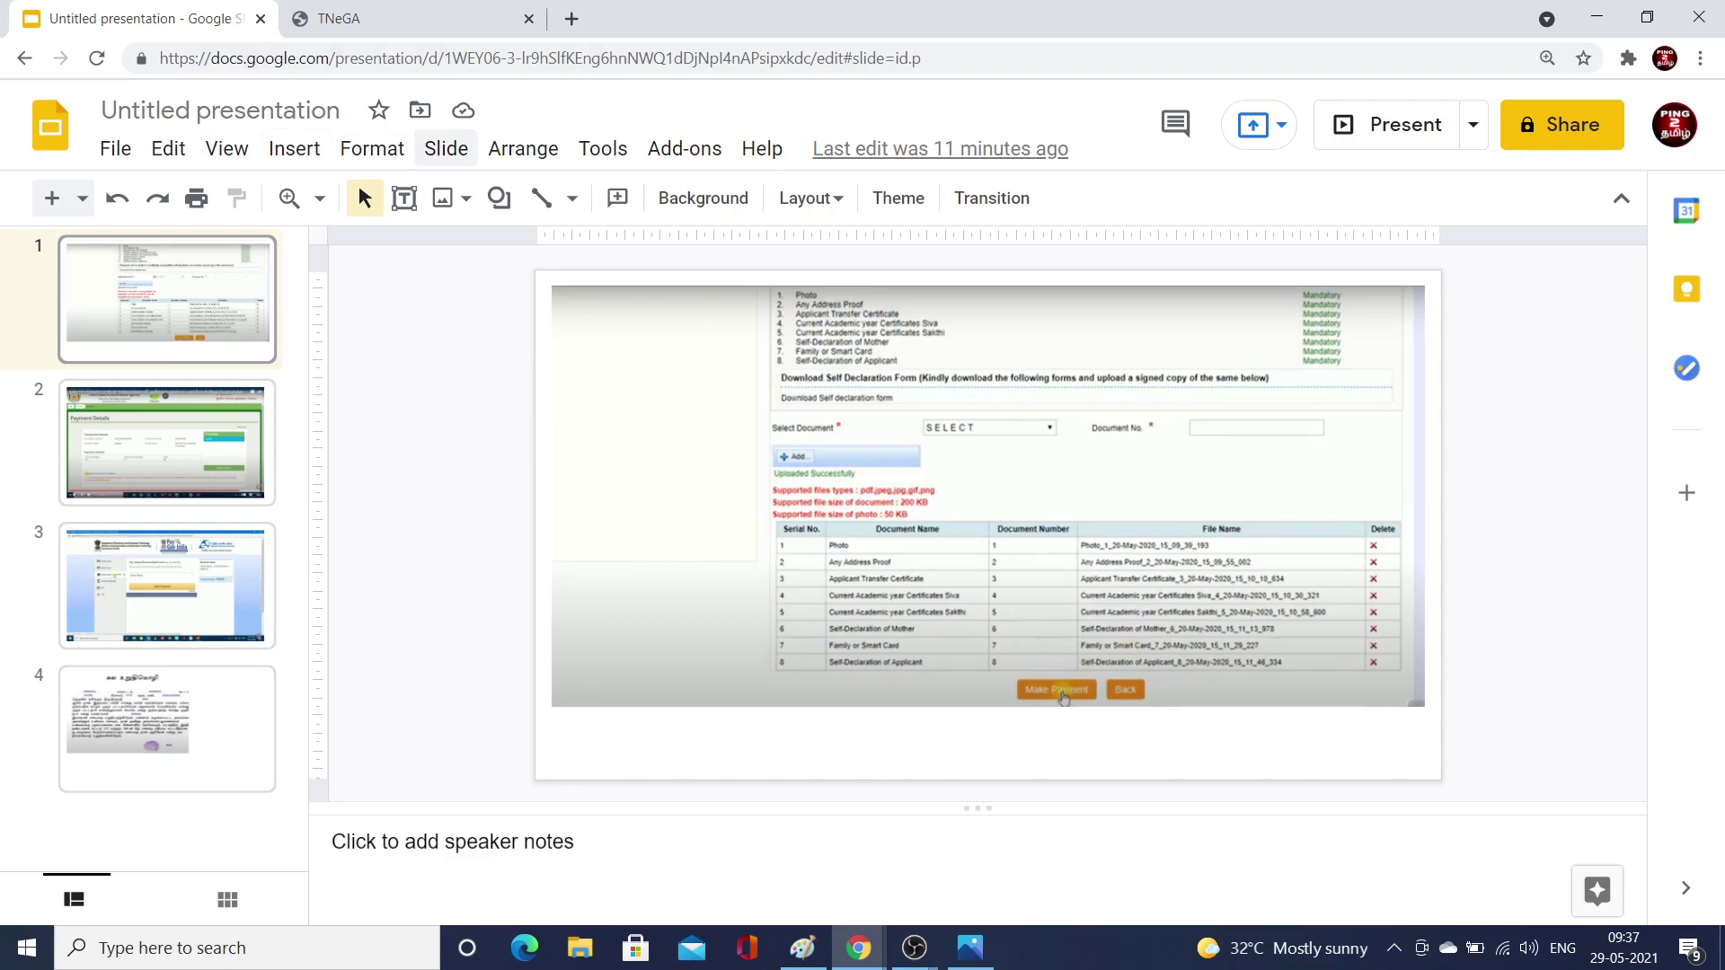
left_click(446, 148)
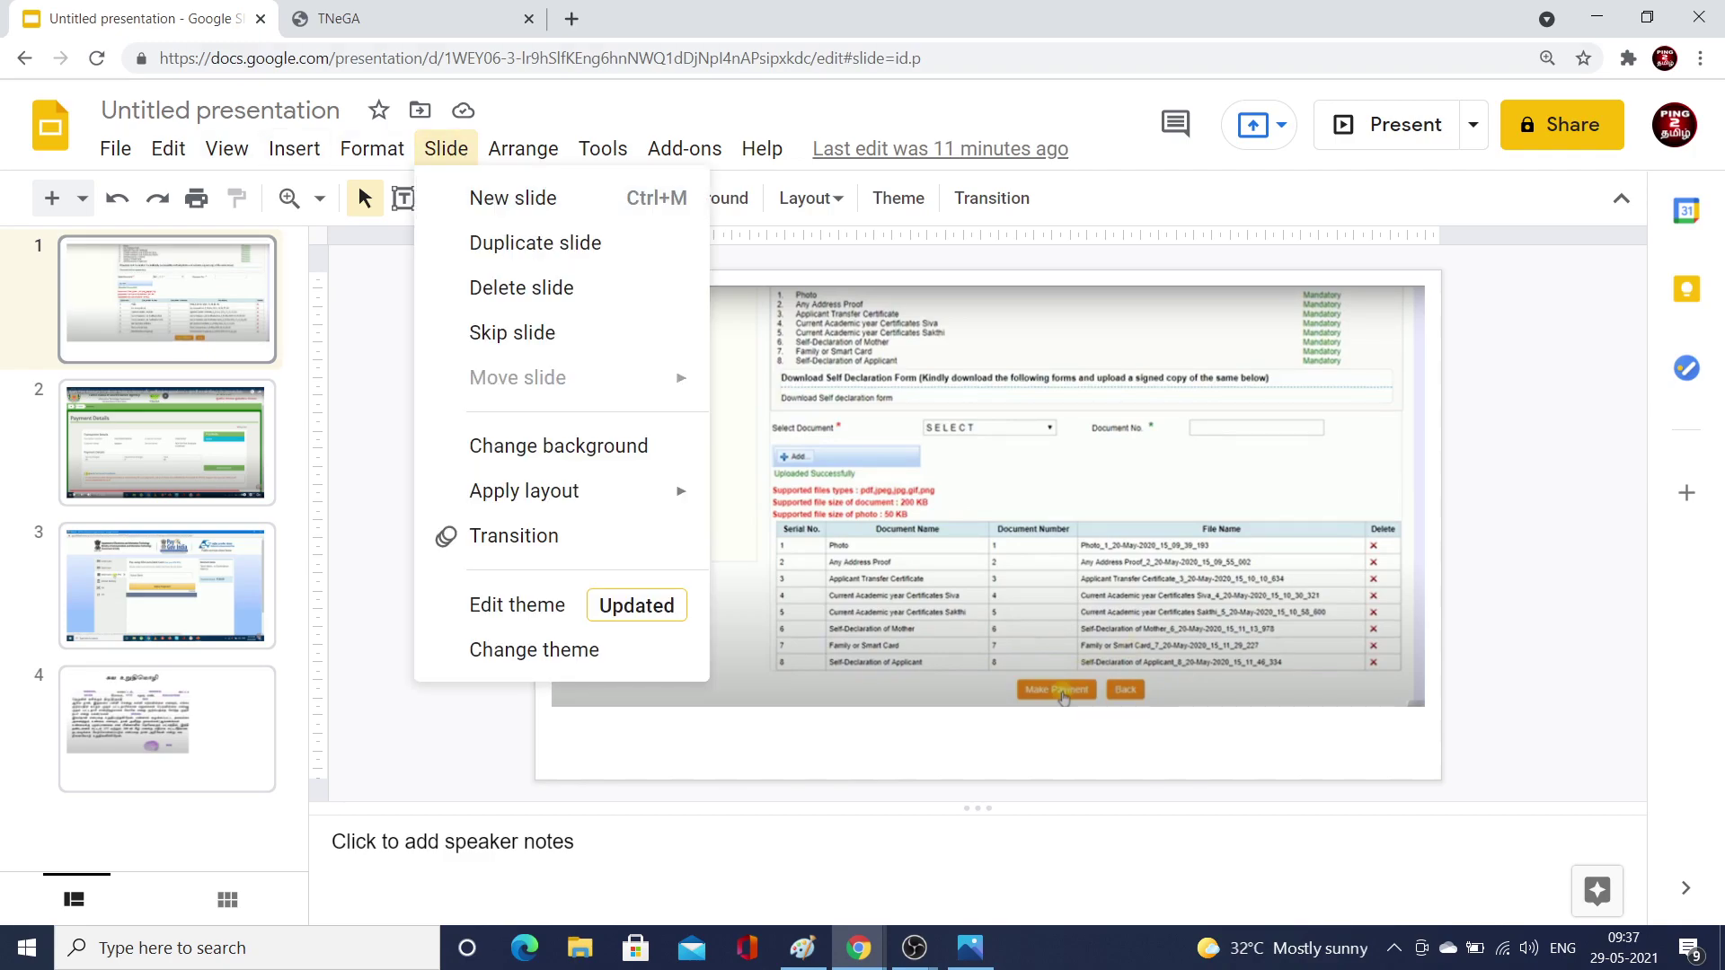
mouse_move(226, 148)
left_click(284, 198)
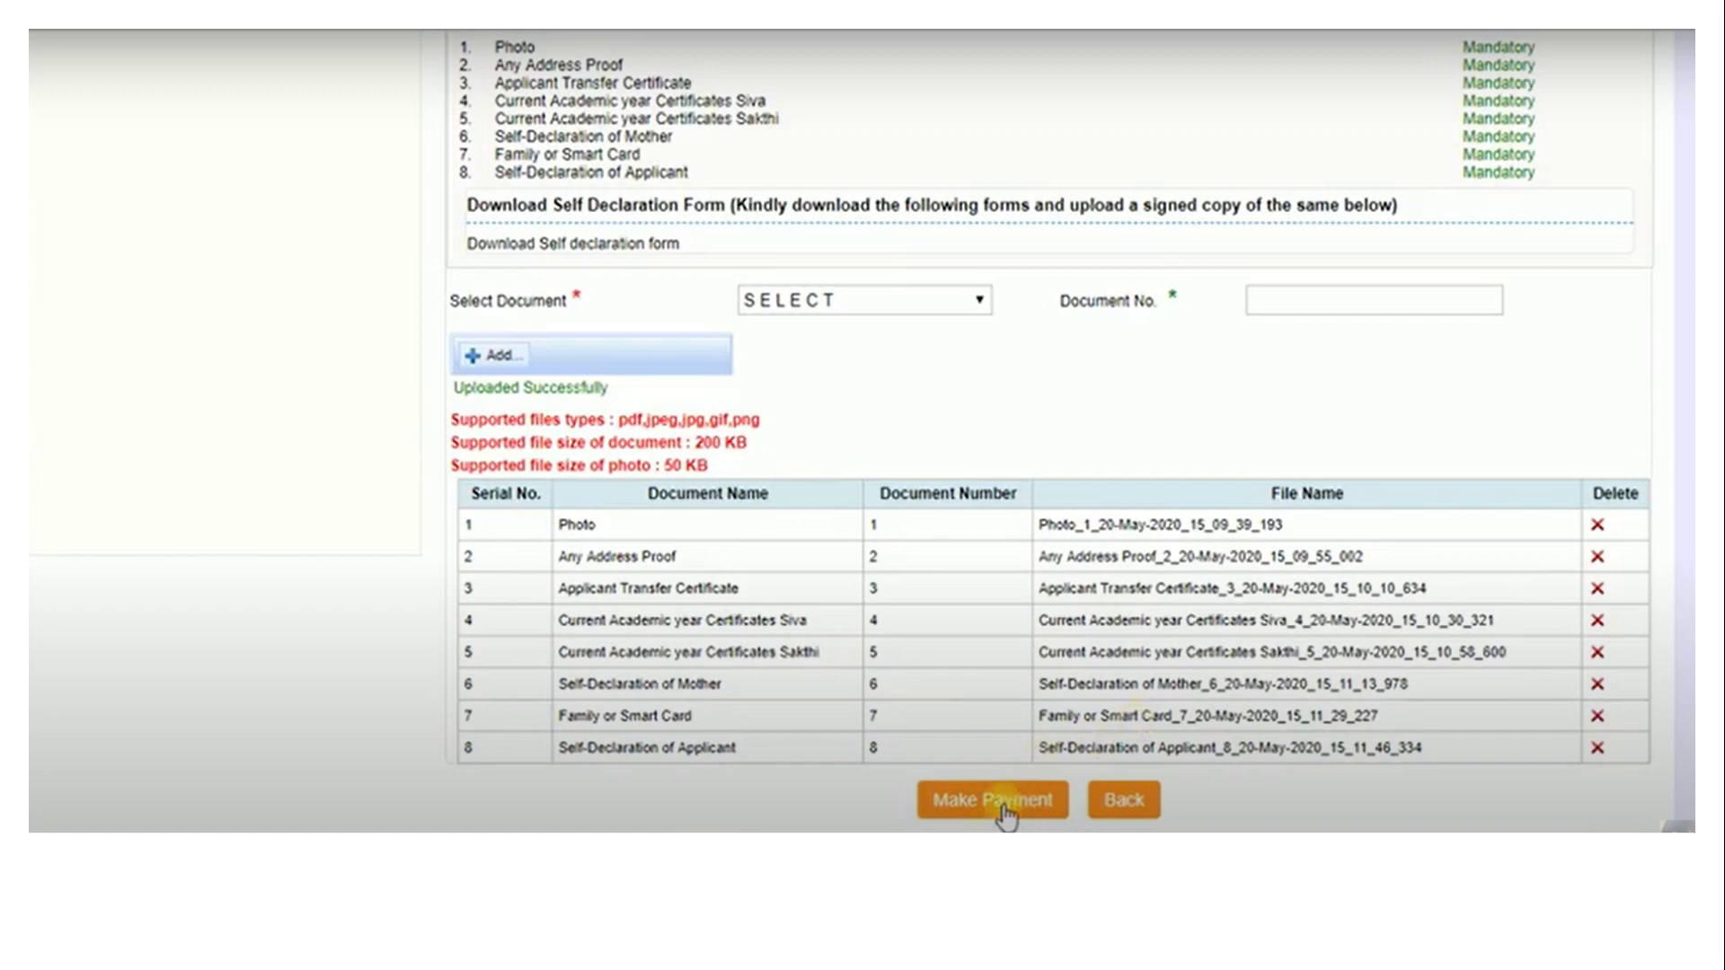
- Advance the slideshow to the payment details slide
key("space")
key("space")
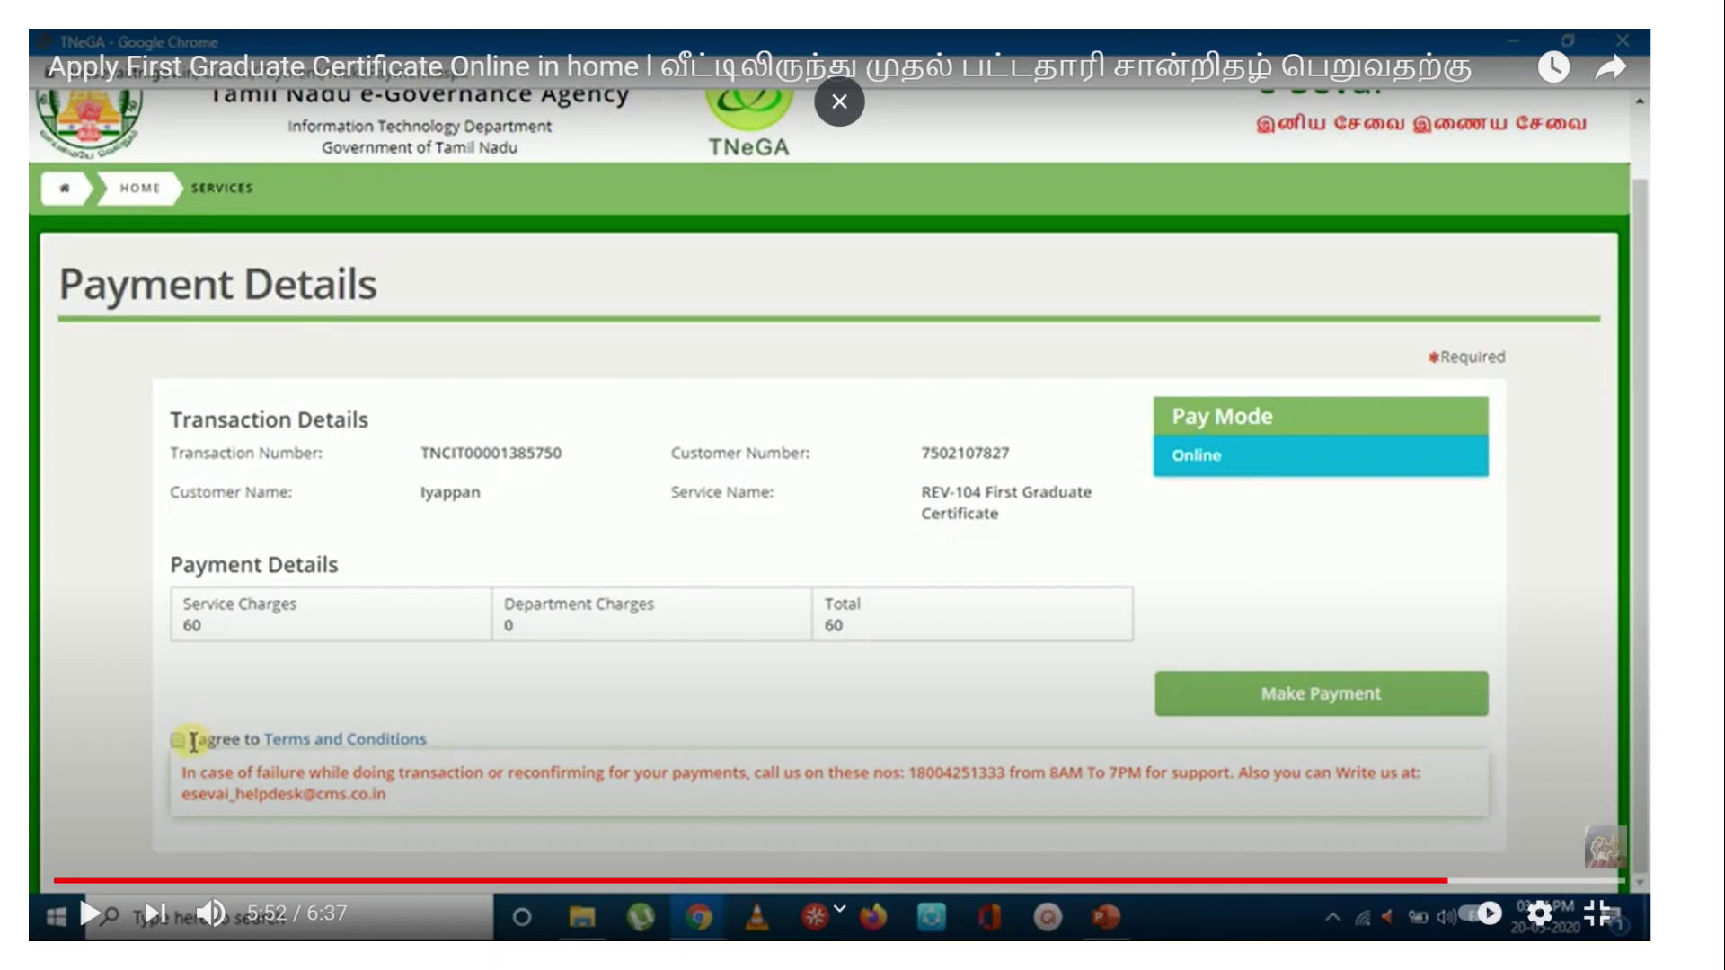